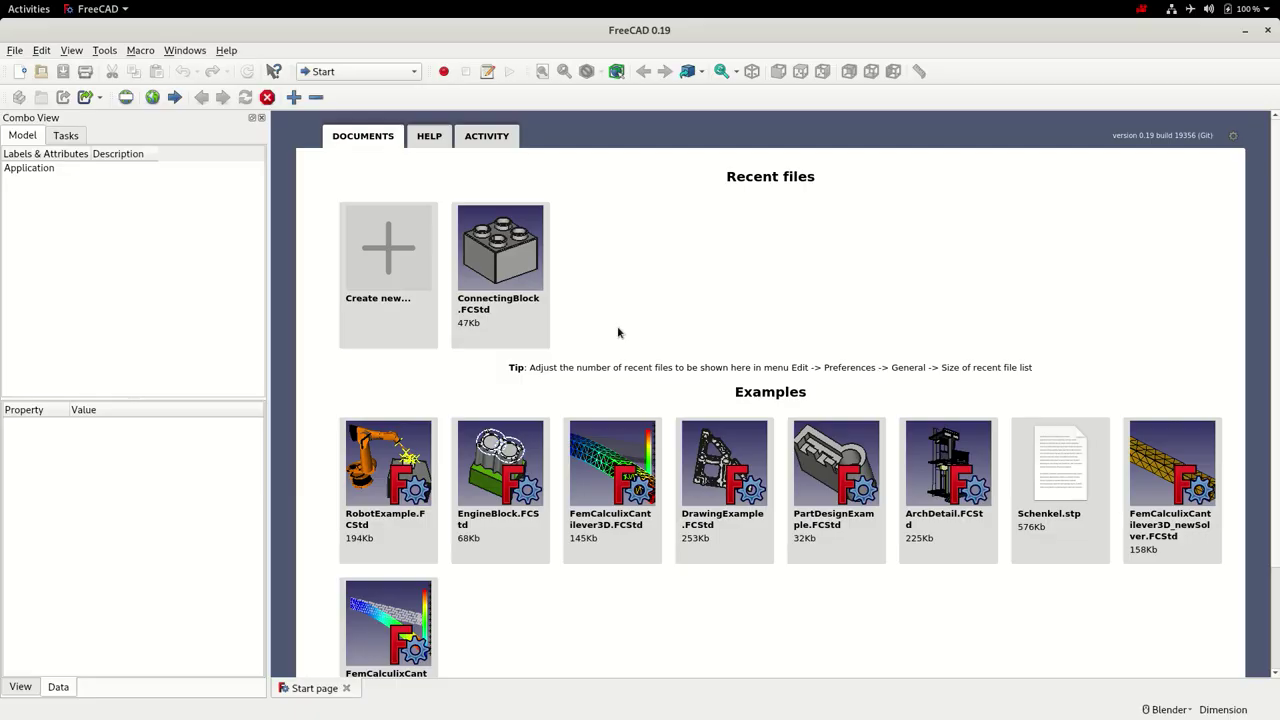
Create a new document and save it as ChessRook in the Documents/FreeCAD-Tutorial folder.
click(19, 72)
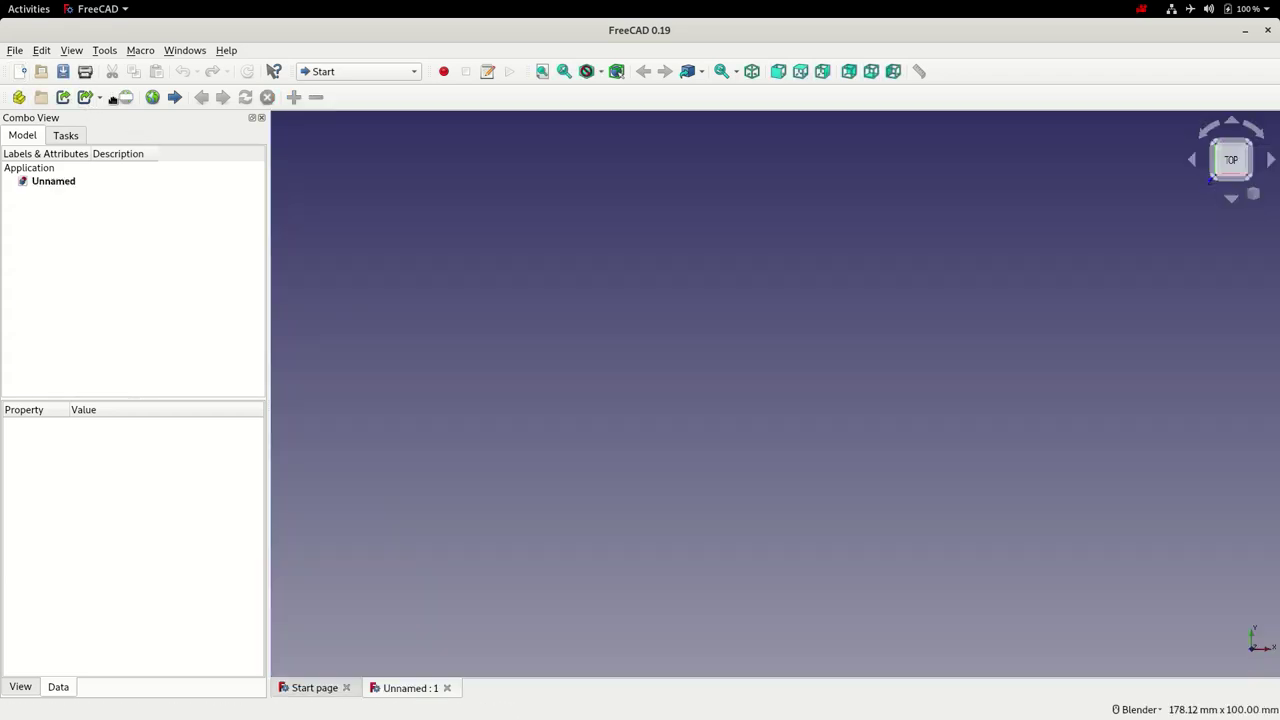
click(62, 72)
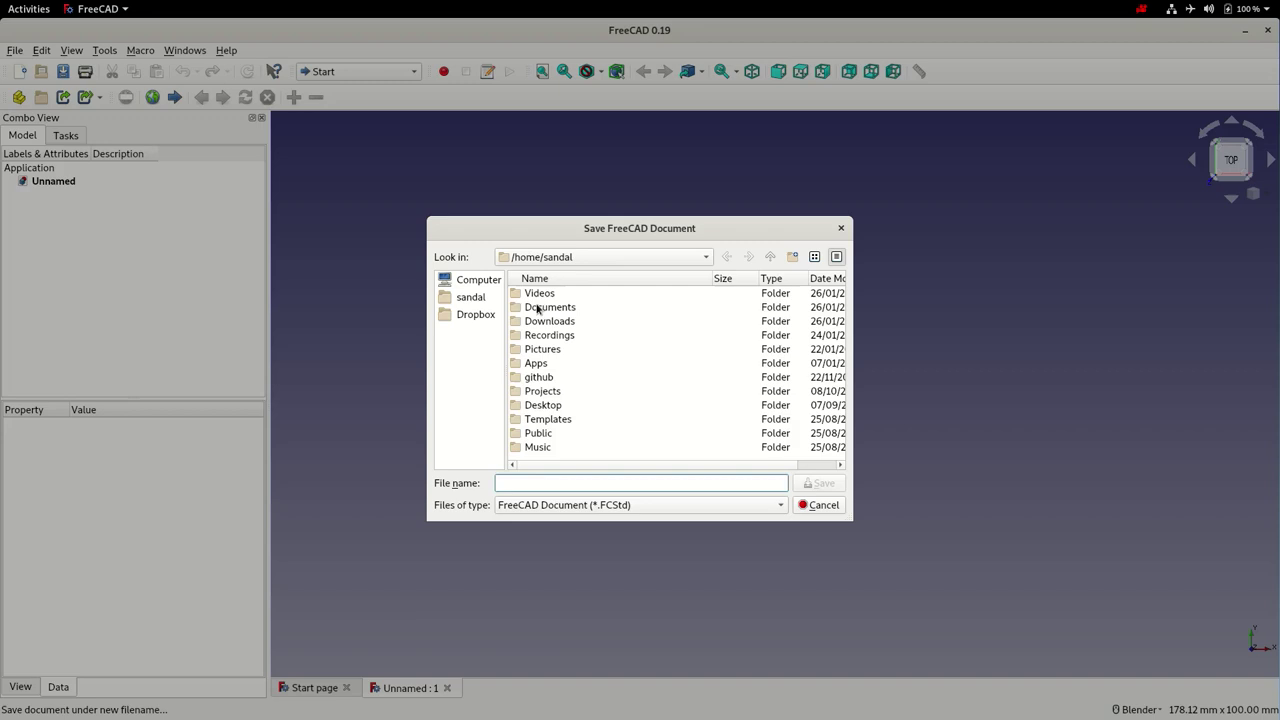
double_click(537, 307)
double_click(557, 296)
click(559, 482)
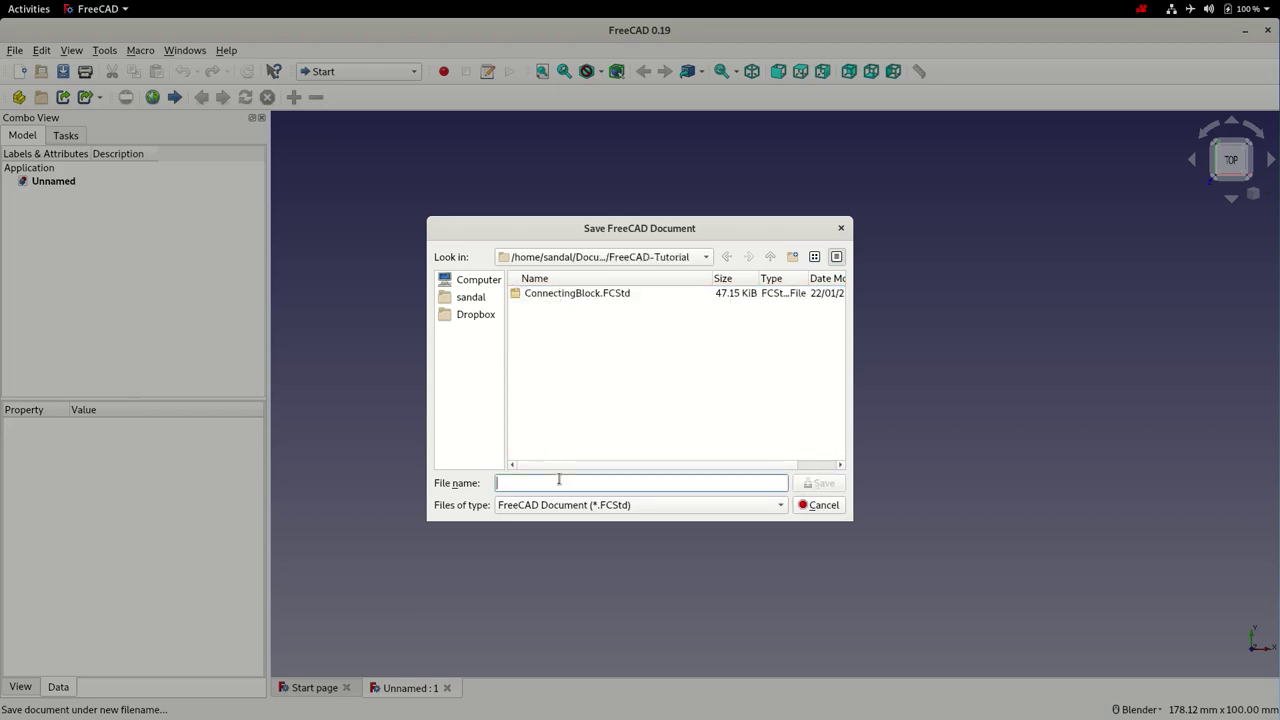
text(ChessRook)
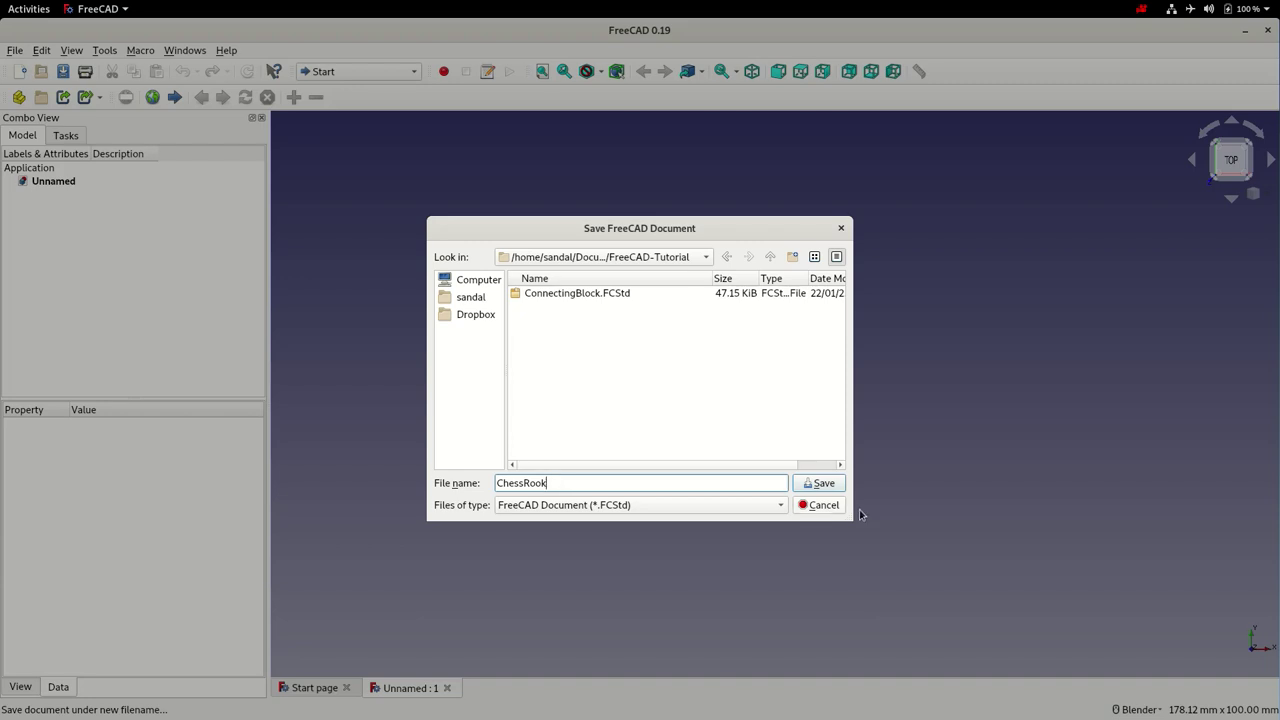
click(823, 484)
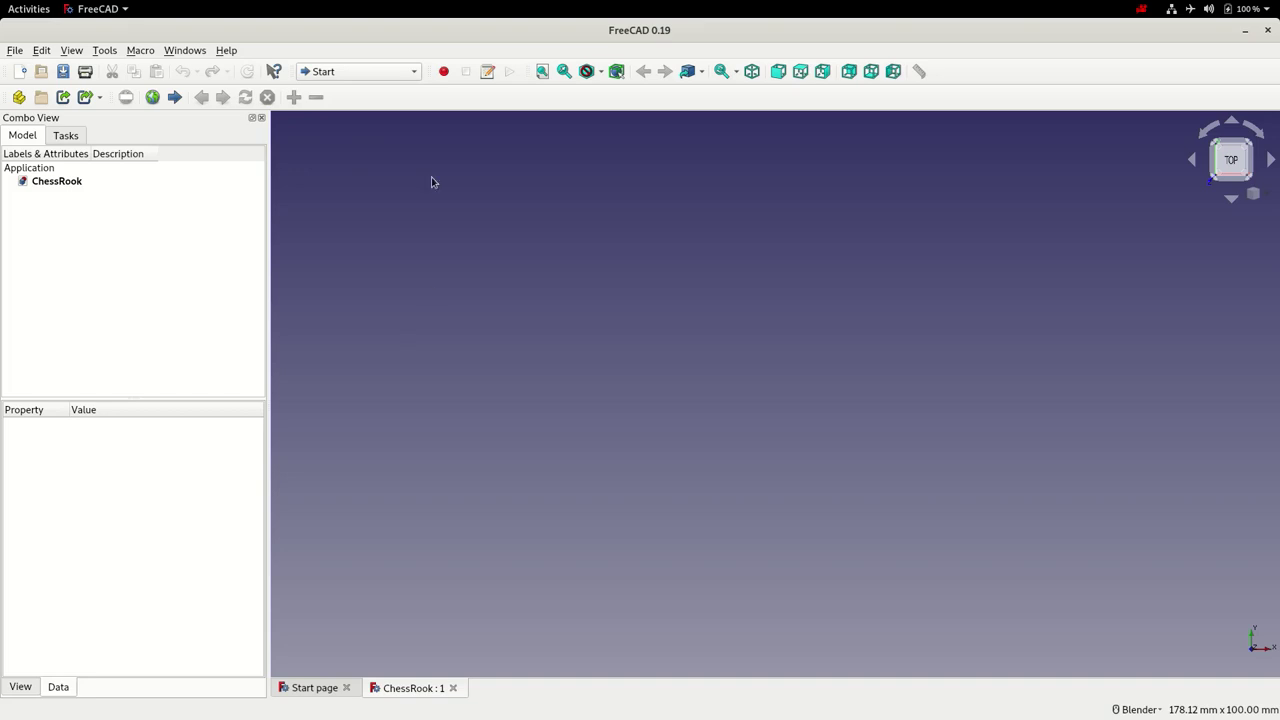
In the Image workbench, import simple-icon-chess-rook-600w-244175044.jpg from Downloads onto the XZ-Plane and show it in front view.
click(378, 73)
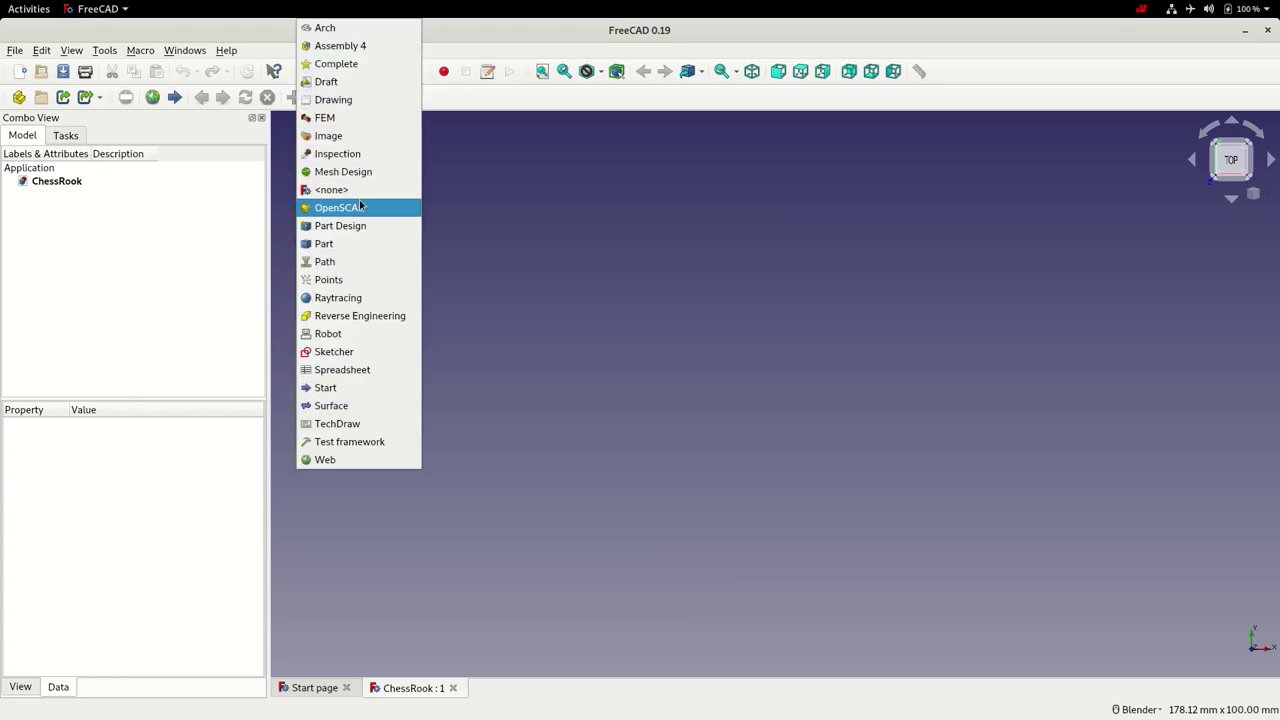
click(332, 136)
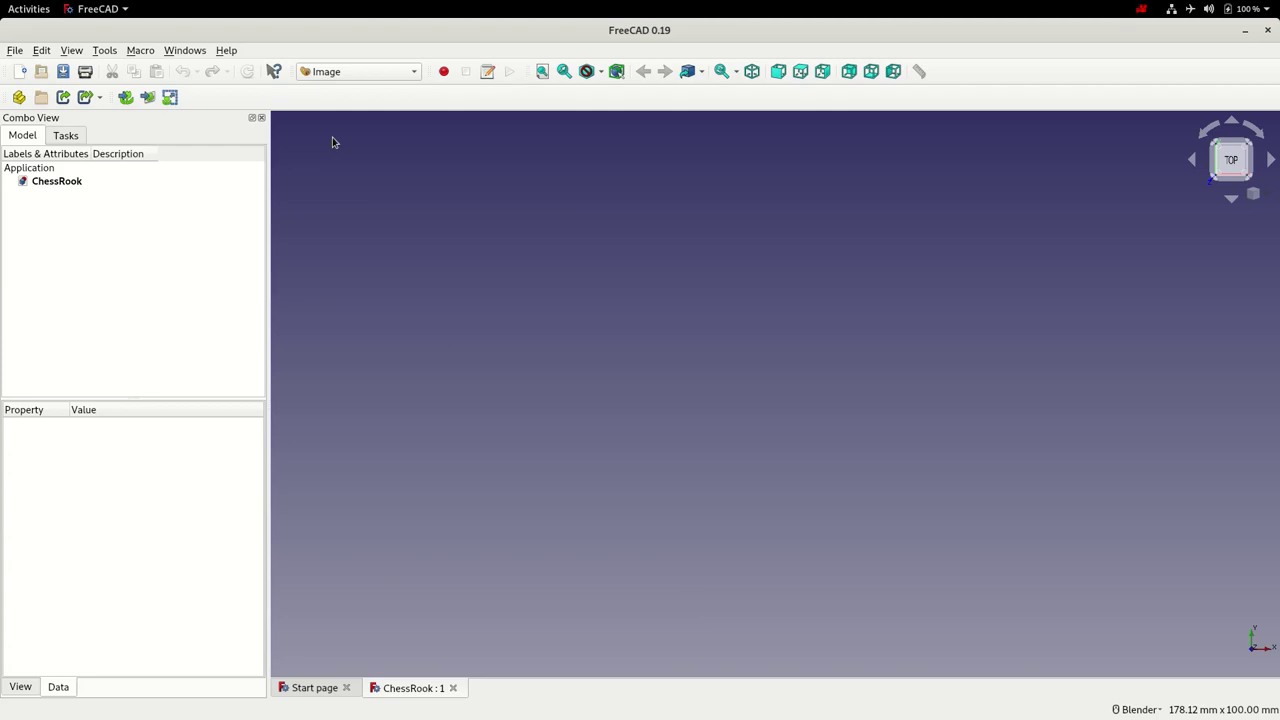
click(148, 97)
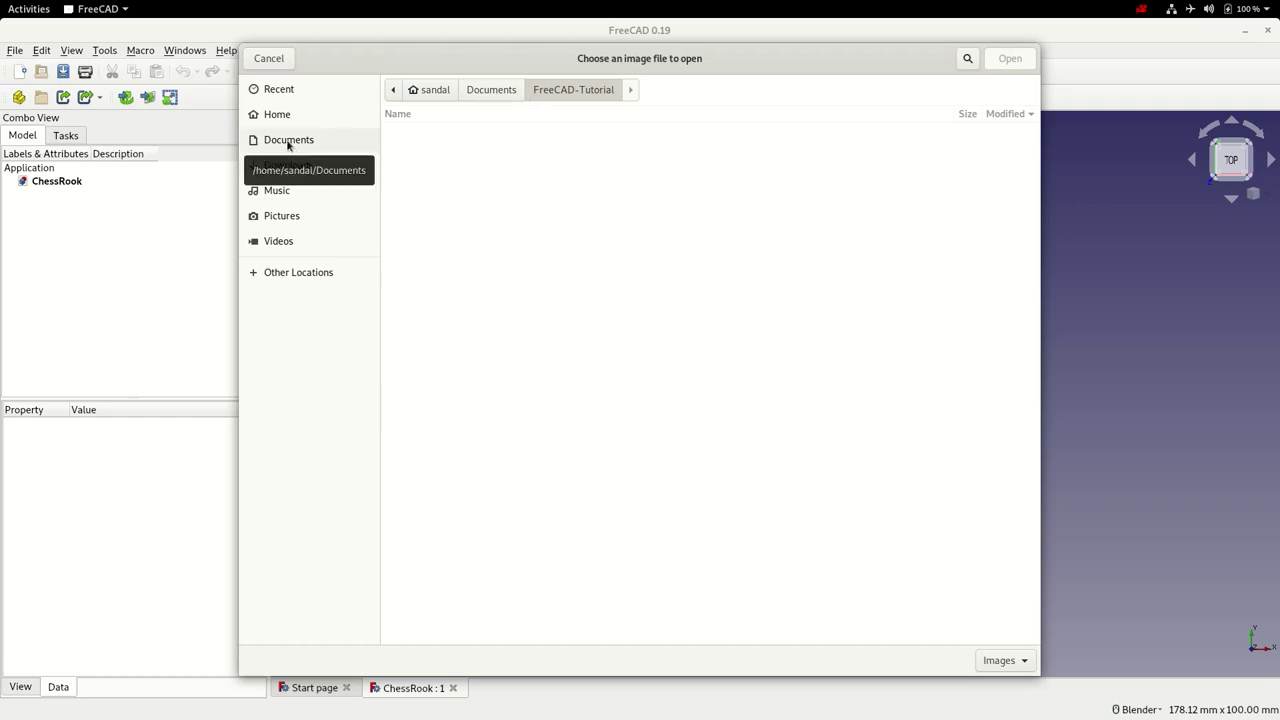
click(282, 165)
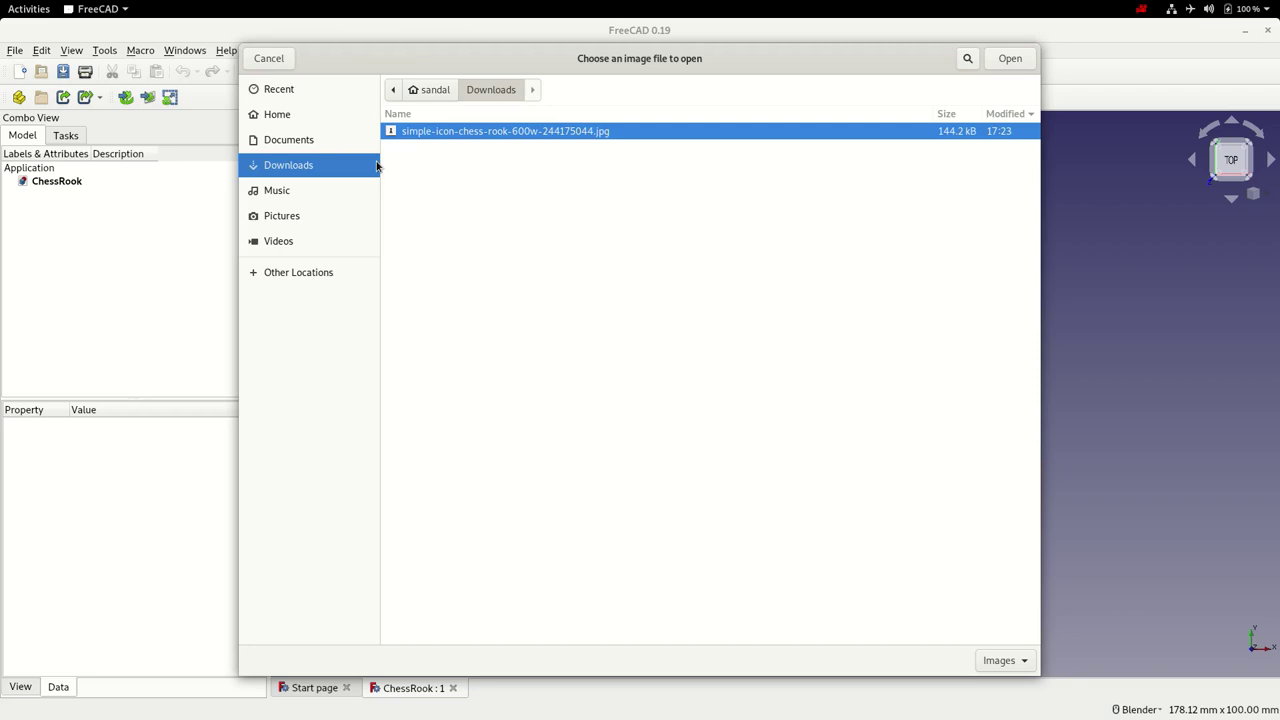
double_click(428, 133)
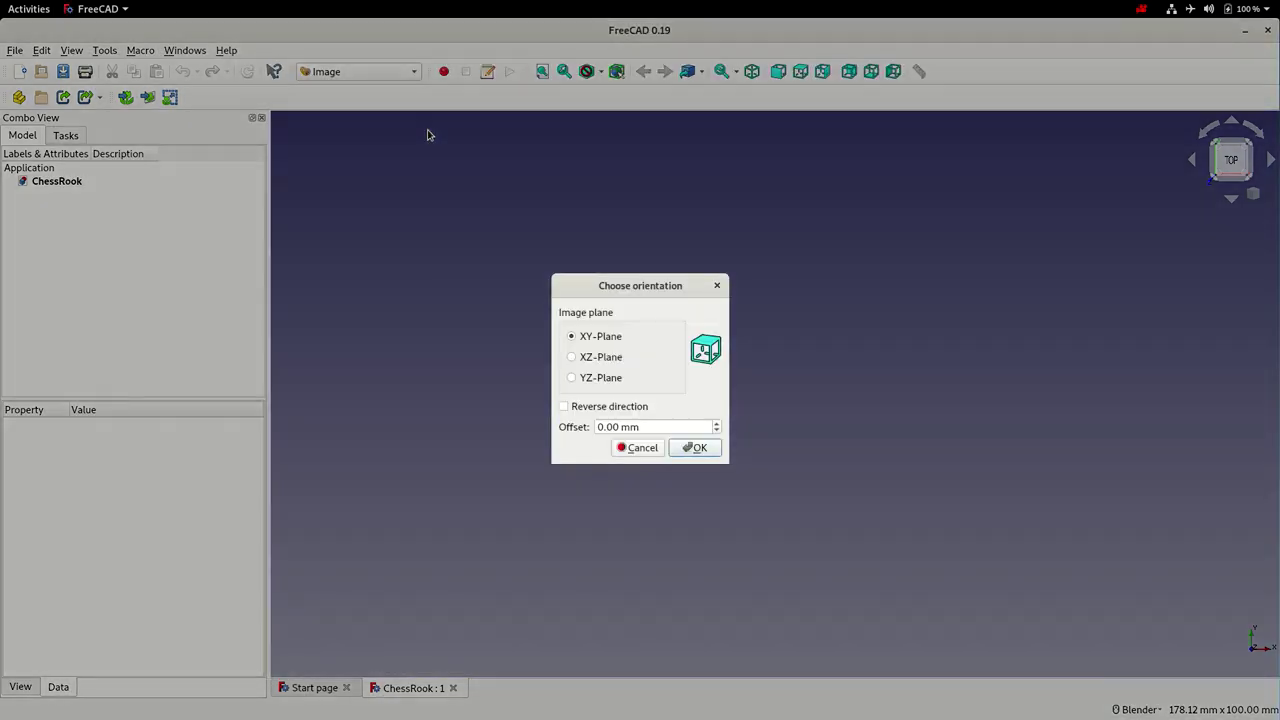
click(600, 360)
click(694, 448)
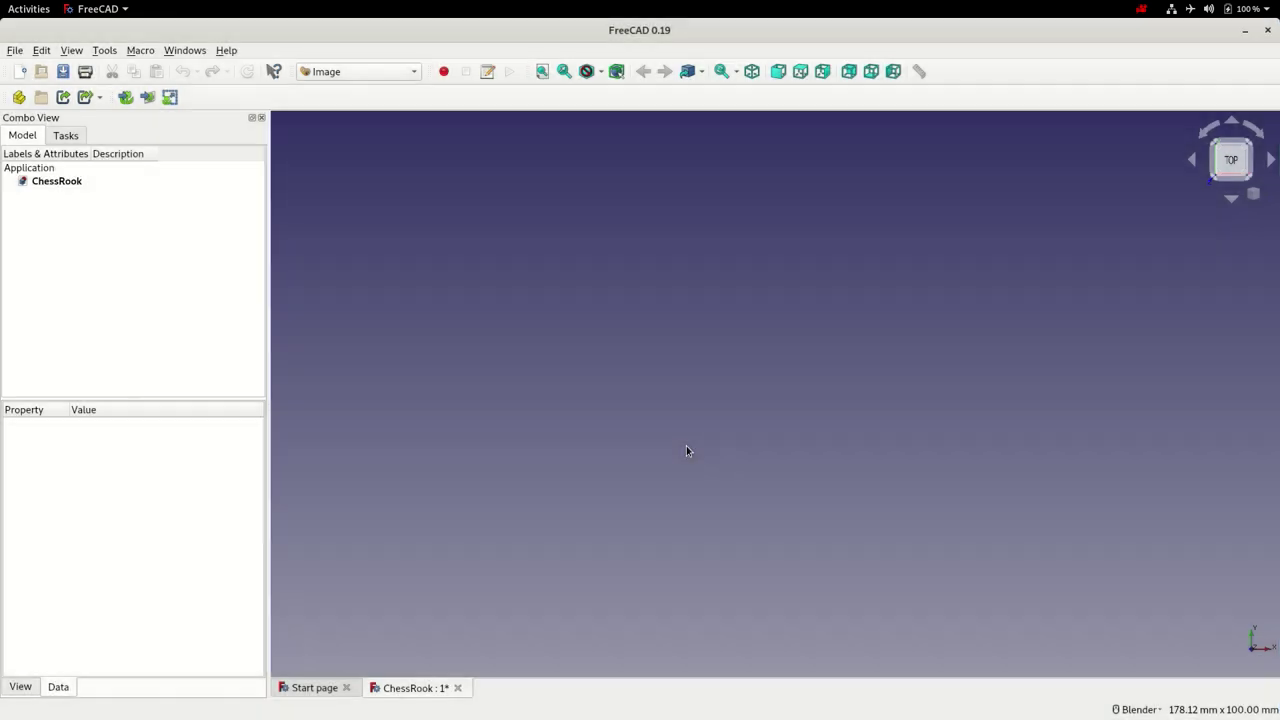
click(779, 71)
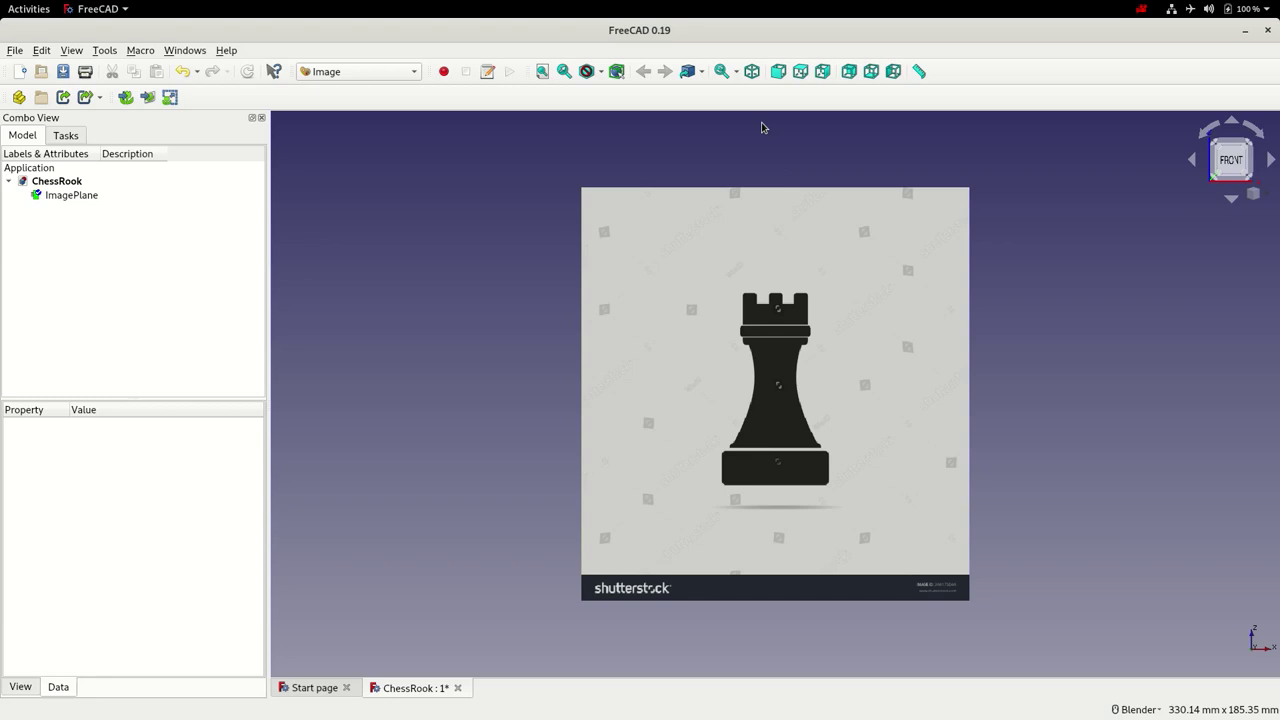
In the Part Design workbench, create a body and start a sketch on its XZ_Plane.
click(364, 72)
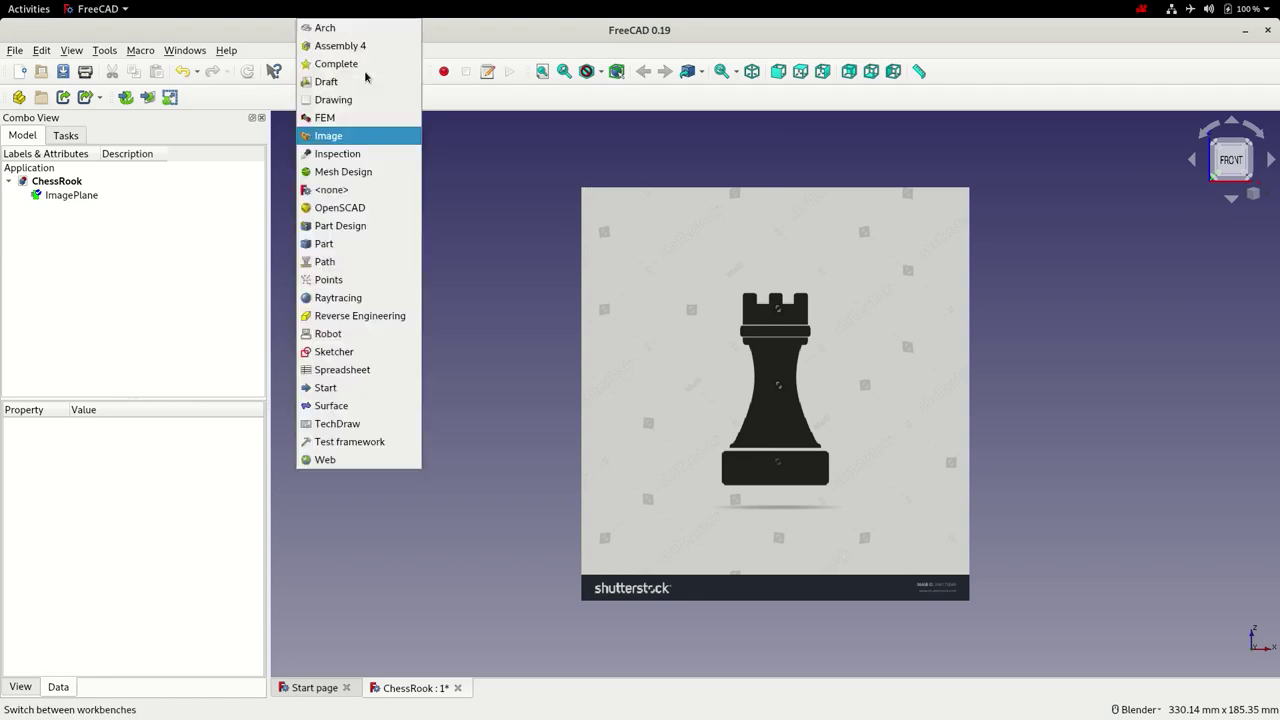
click(343, 228)
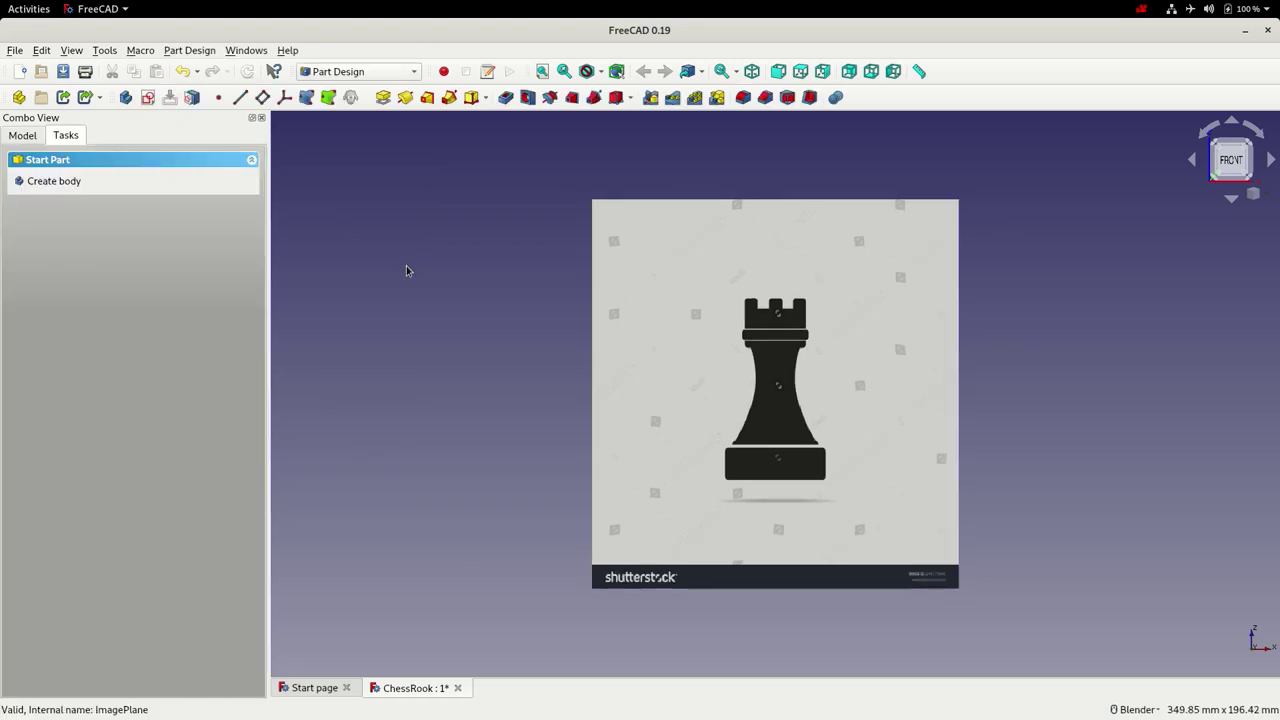
click(68, 182)
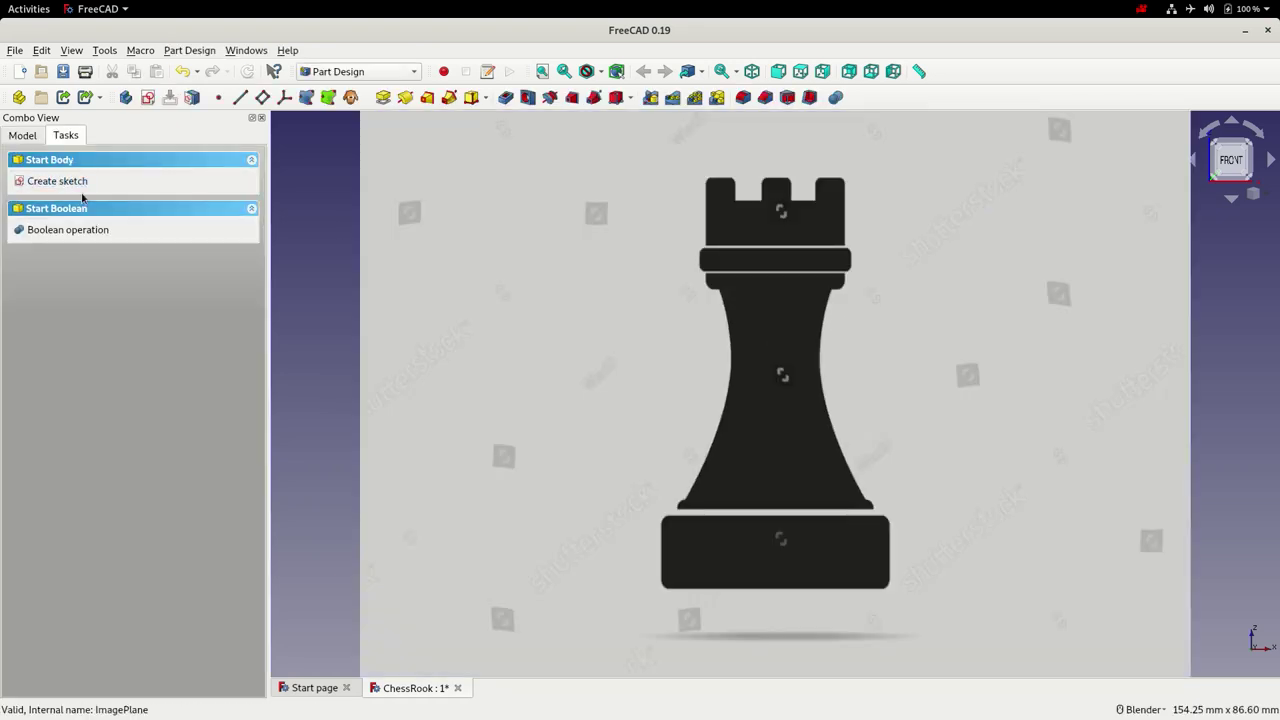
click(71, 183)
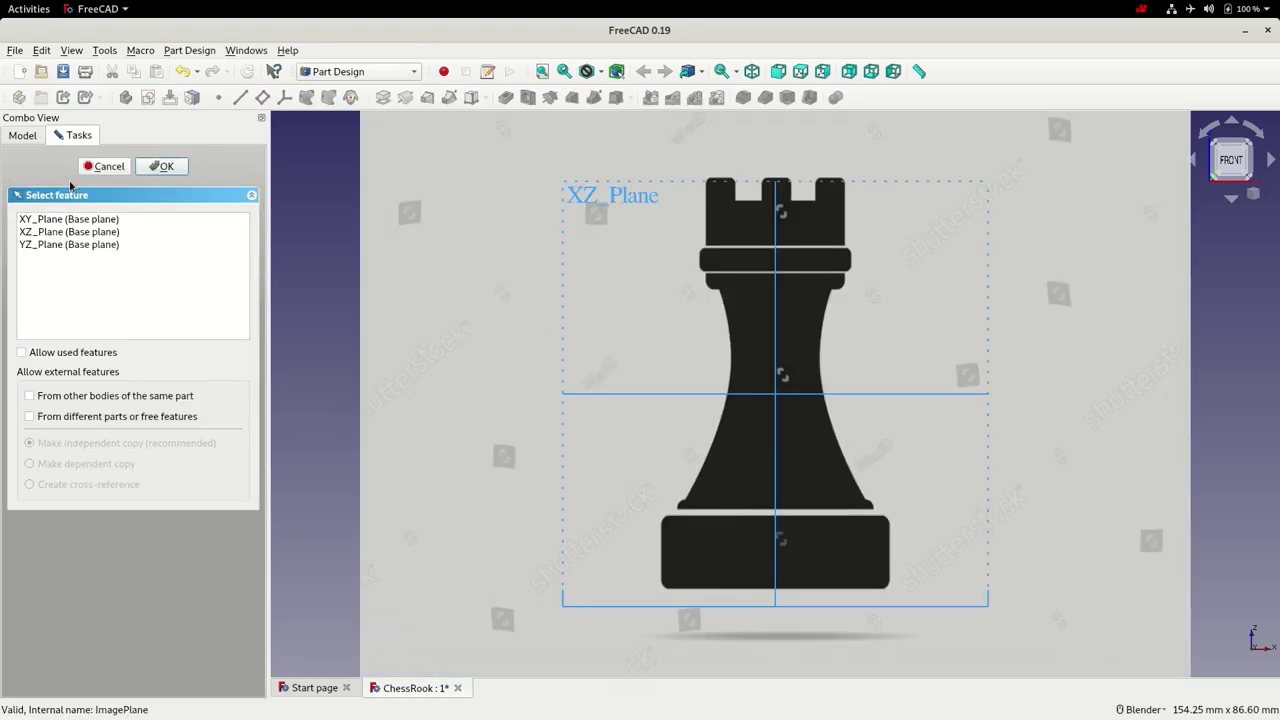
click(47, 233)
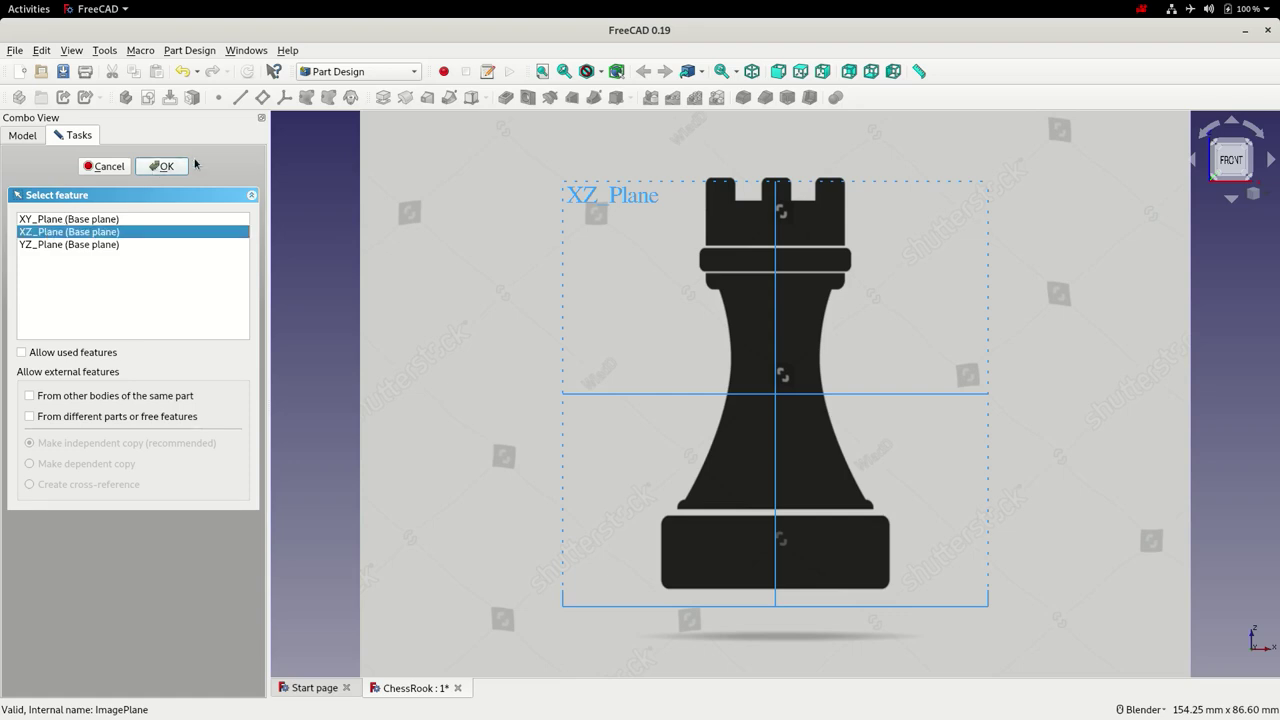
click(163, 166)
click(542, 71)
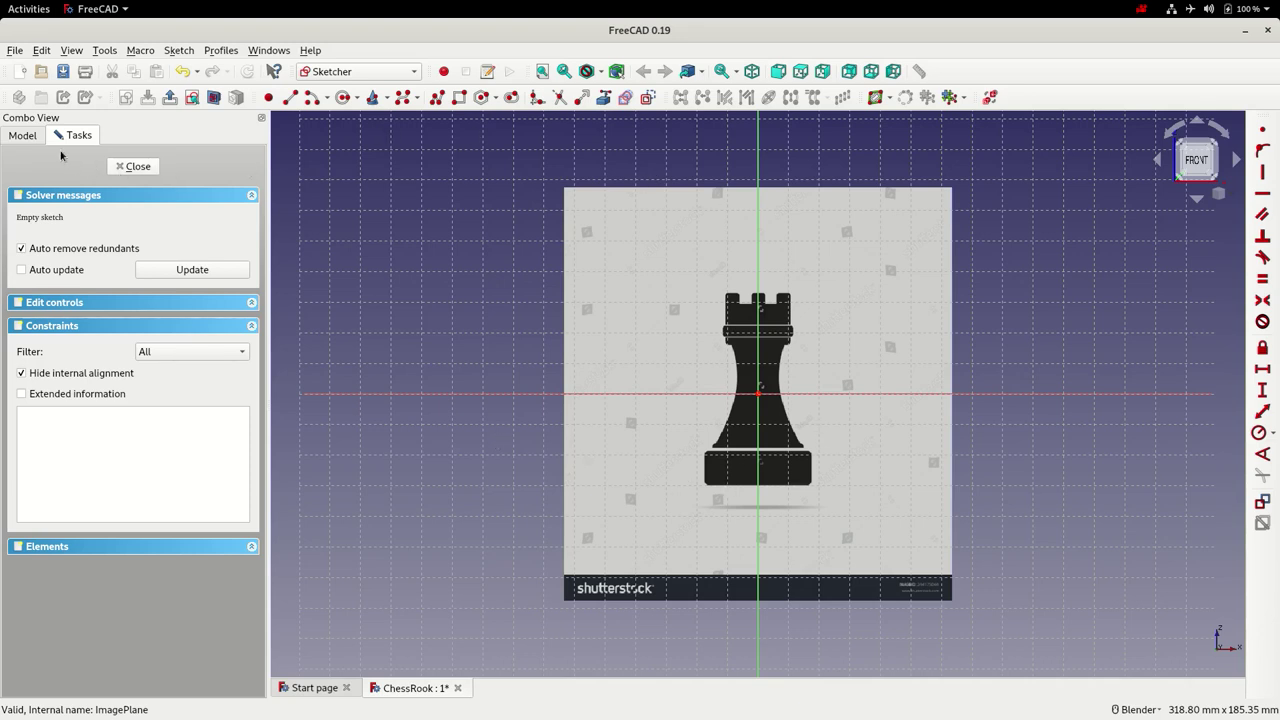
Set the ImagePlane's z position to 30 mm so the rook's base rests on the horizontal axis, and return to the sketch tasks.
click(30, 140)
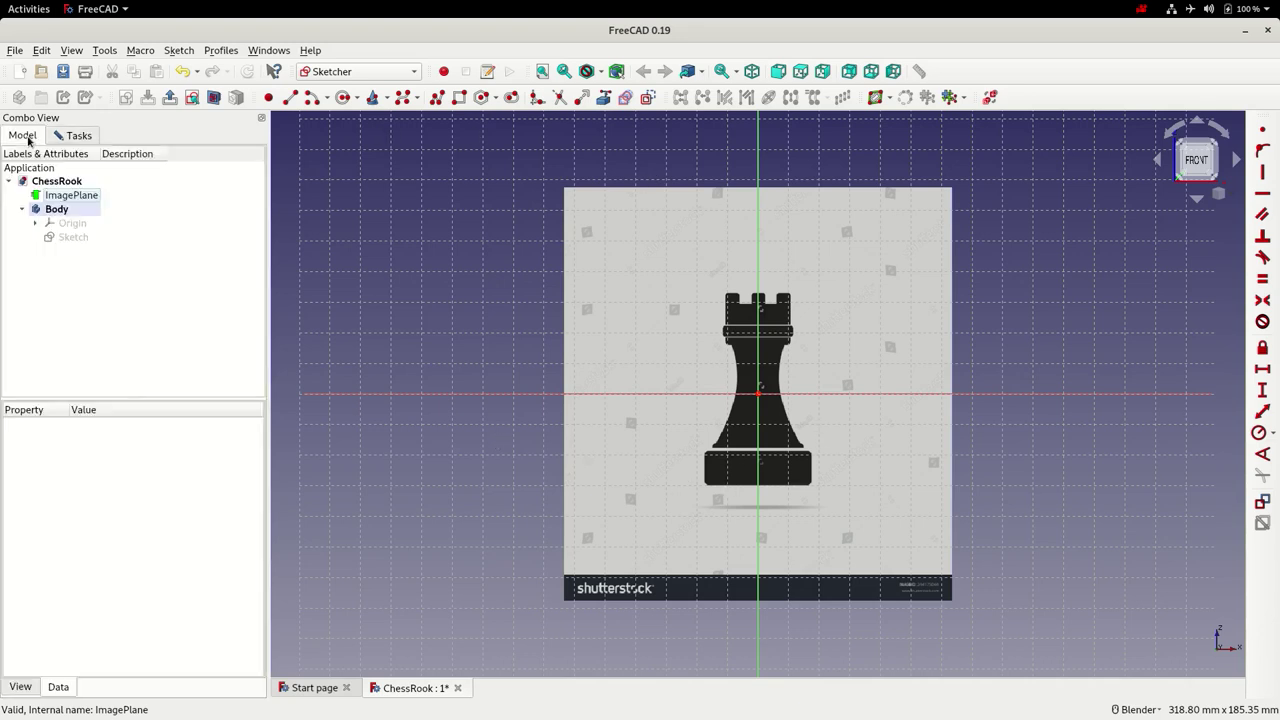
click(72, 196)
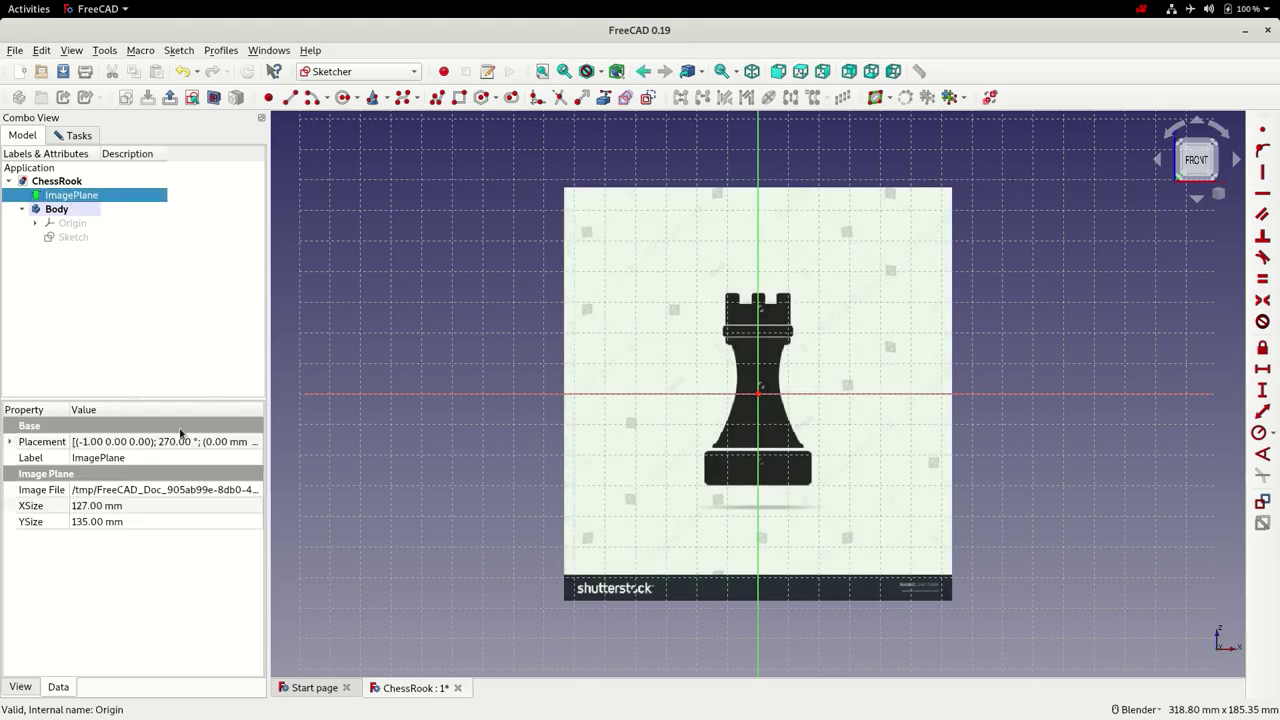
click(11, 442)
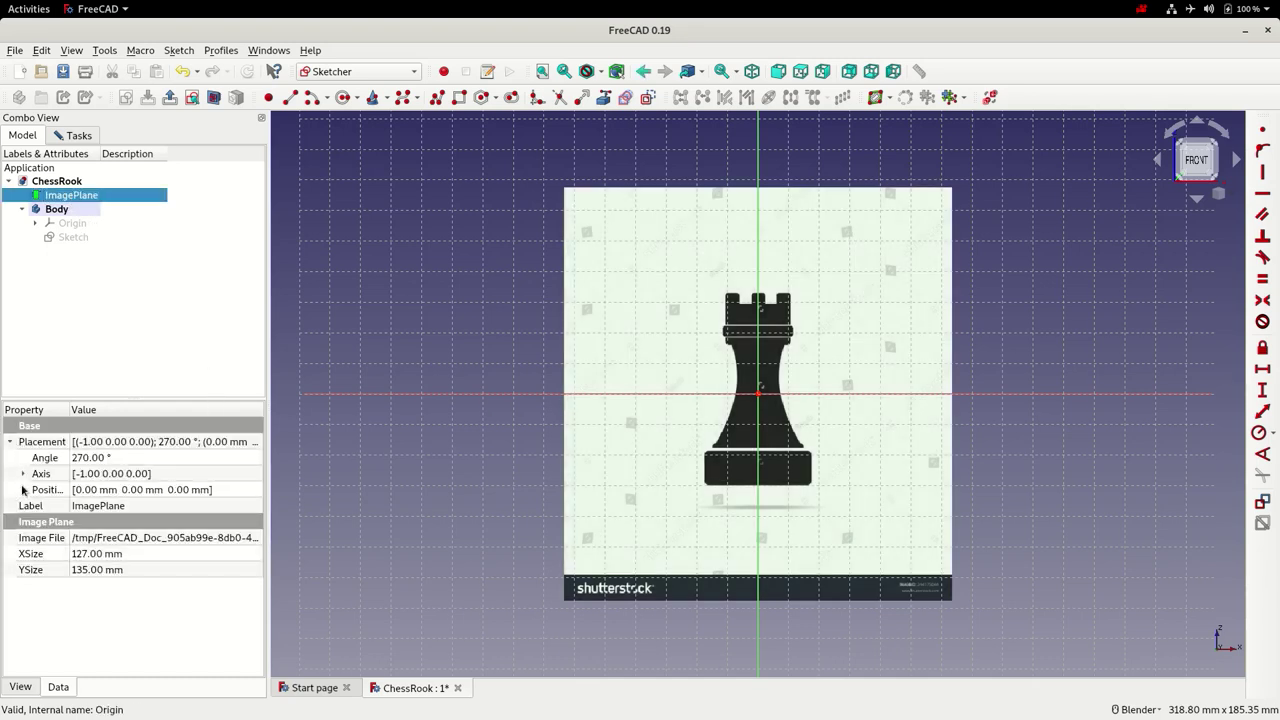
click(22, 490)
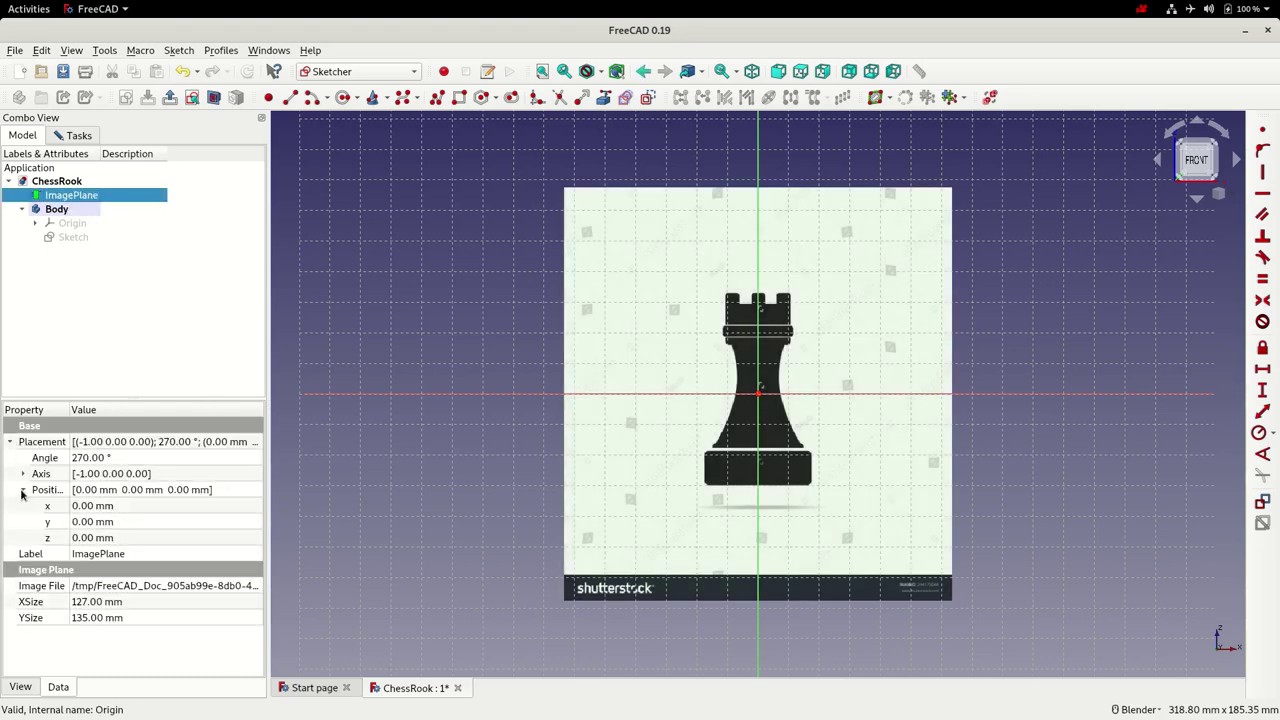
click(91, 538)
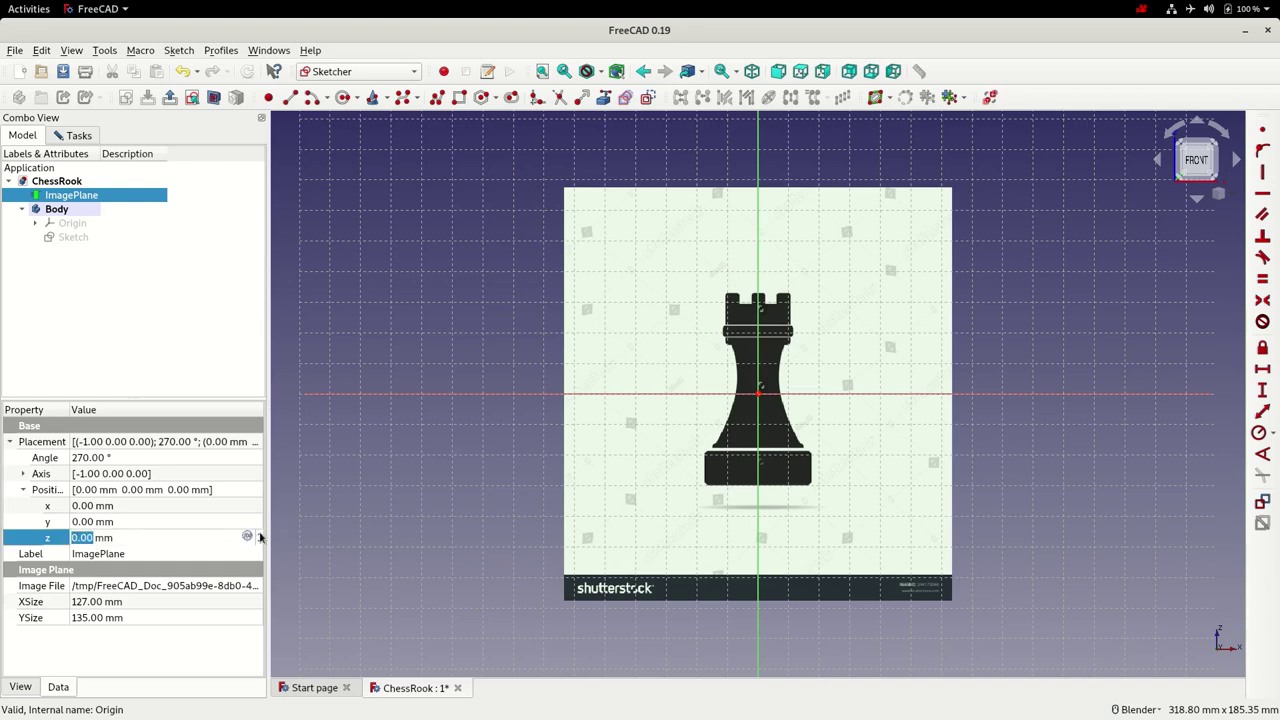
scroll(260, 538, up, 10)
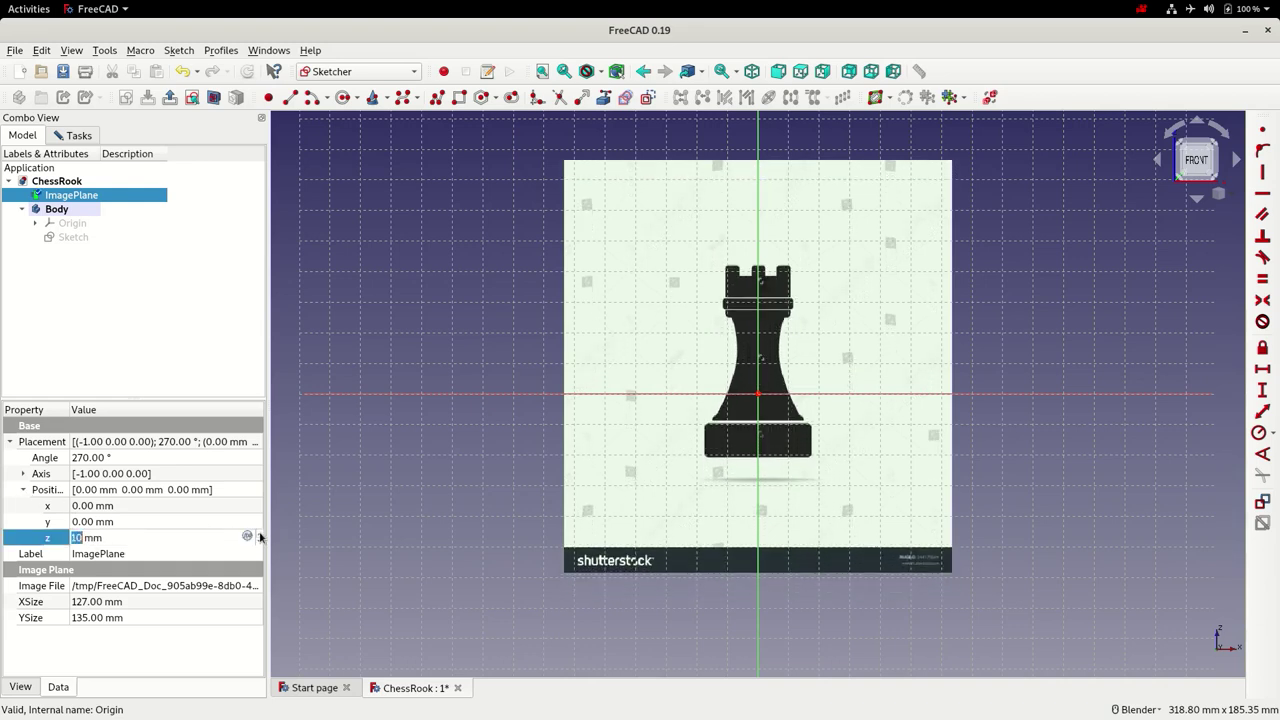
scroll(260, 538, up, 13)
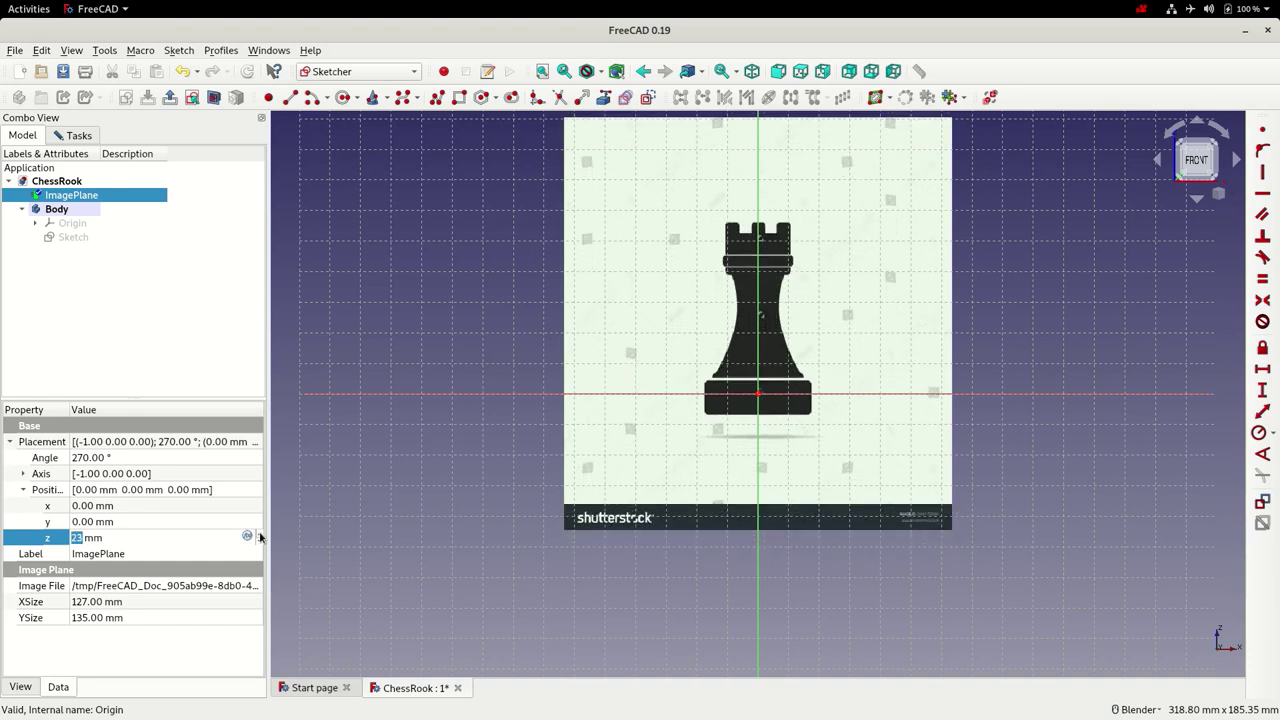
scroll(260, 538, up, 7)
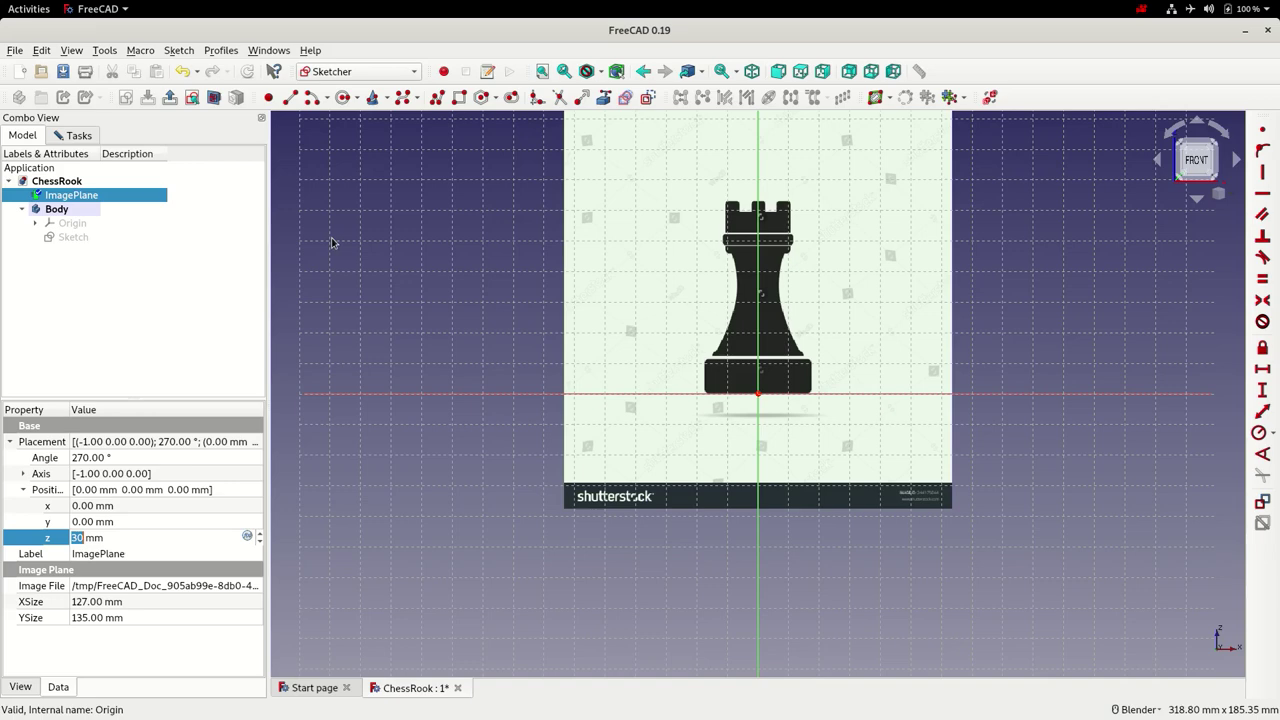
click(72, 182)
click(78, 137)
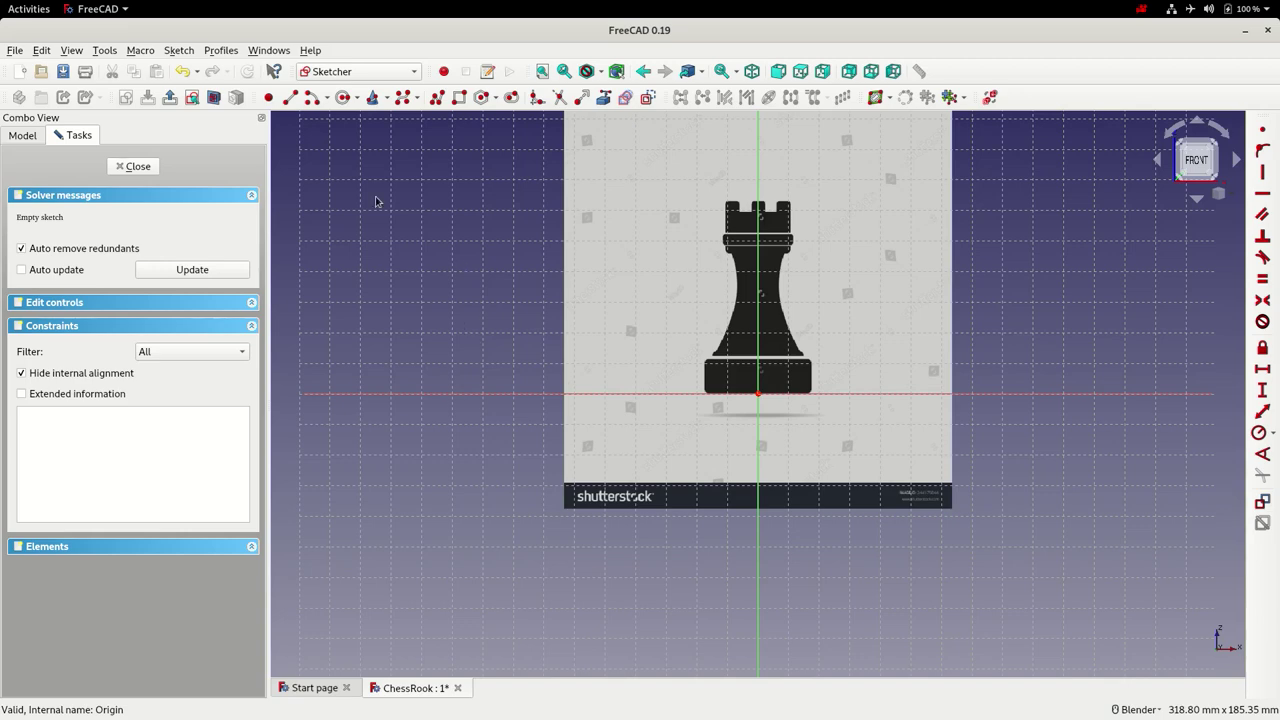
Start a polyline at the rook's top centre and run its first segment, about 63 mm long, down the vertical axis to the origin.
scroll(375, 207, up, 3)
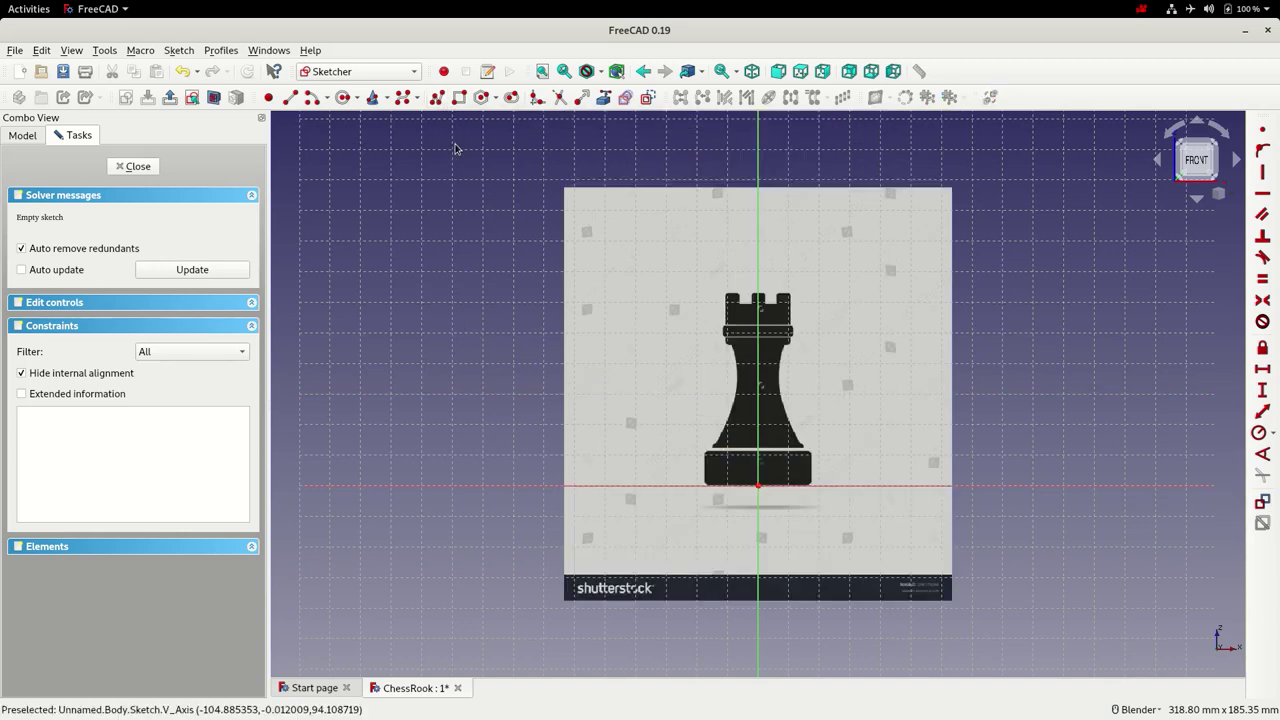
click(440, 98)
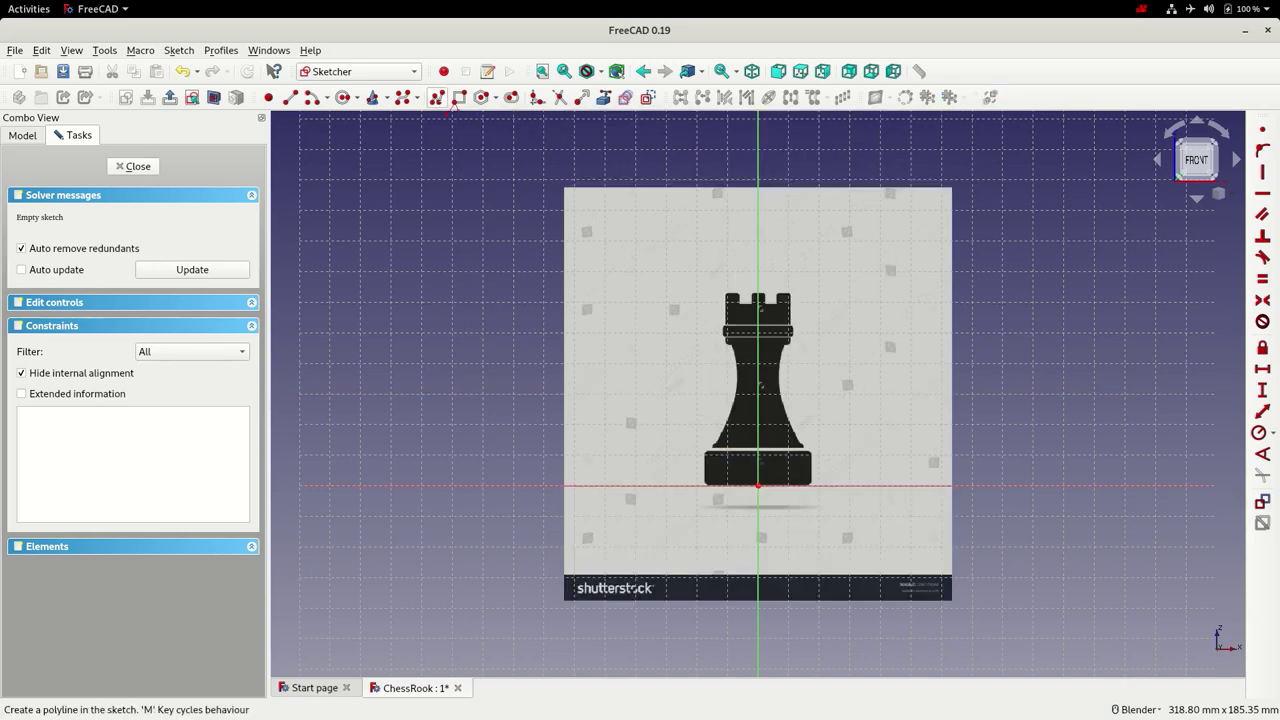
scroll(797, 348, up, 4)
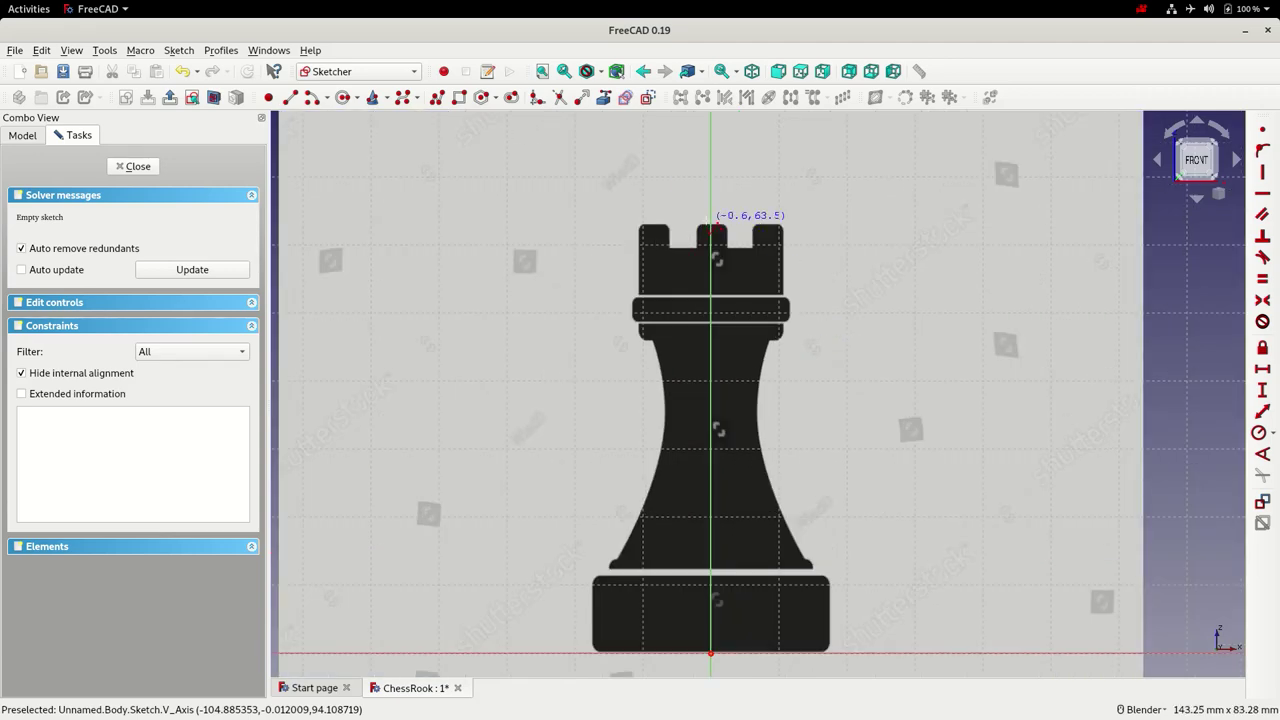
scroll(712, 225, down, 4)
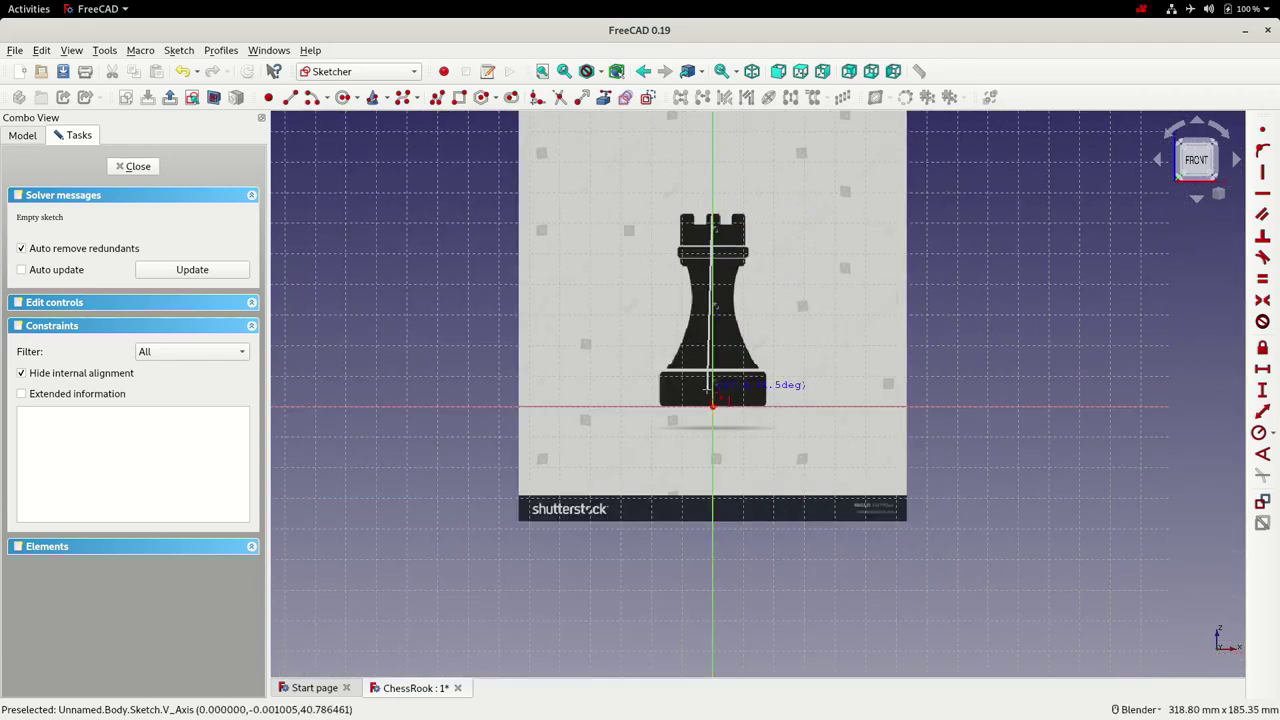
scroll(760, 383, up, 2)
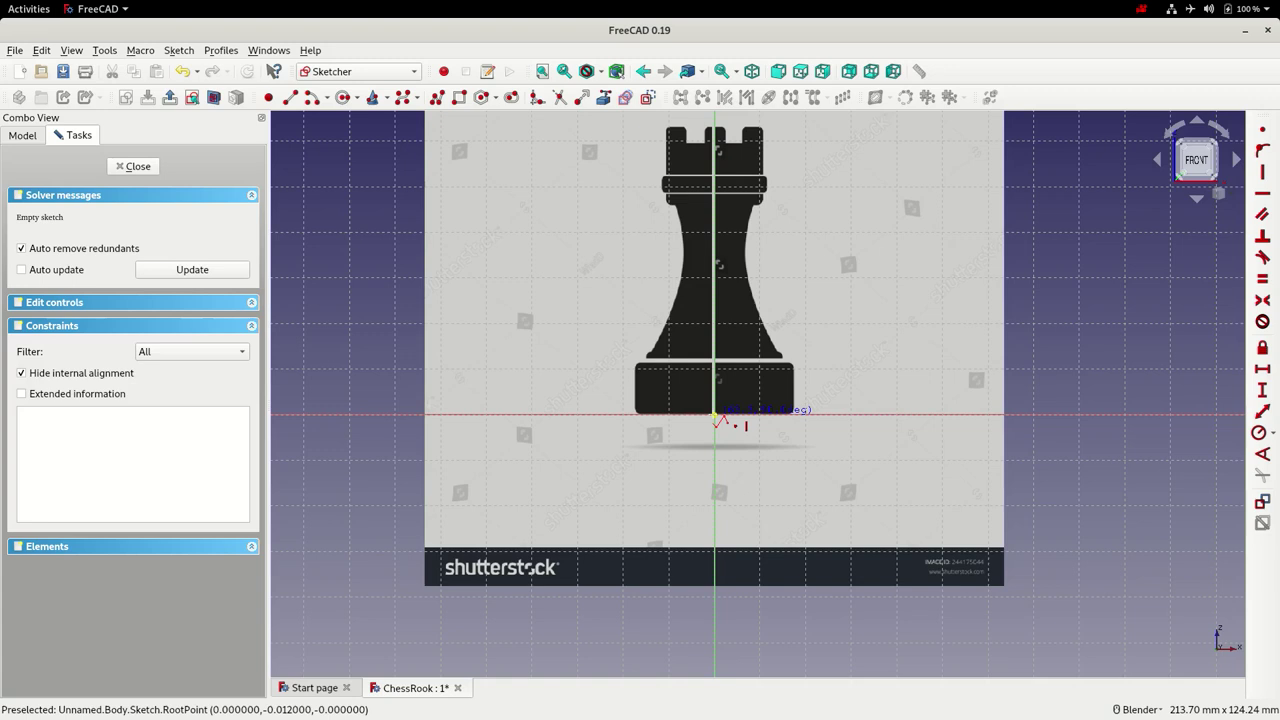
click(714, 414)
click(714, 127)
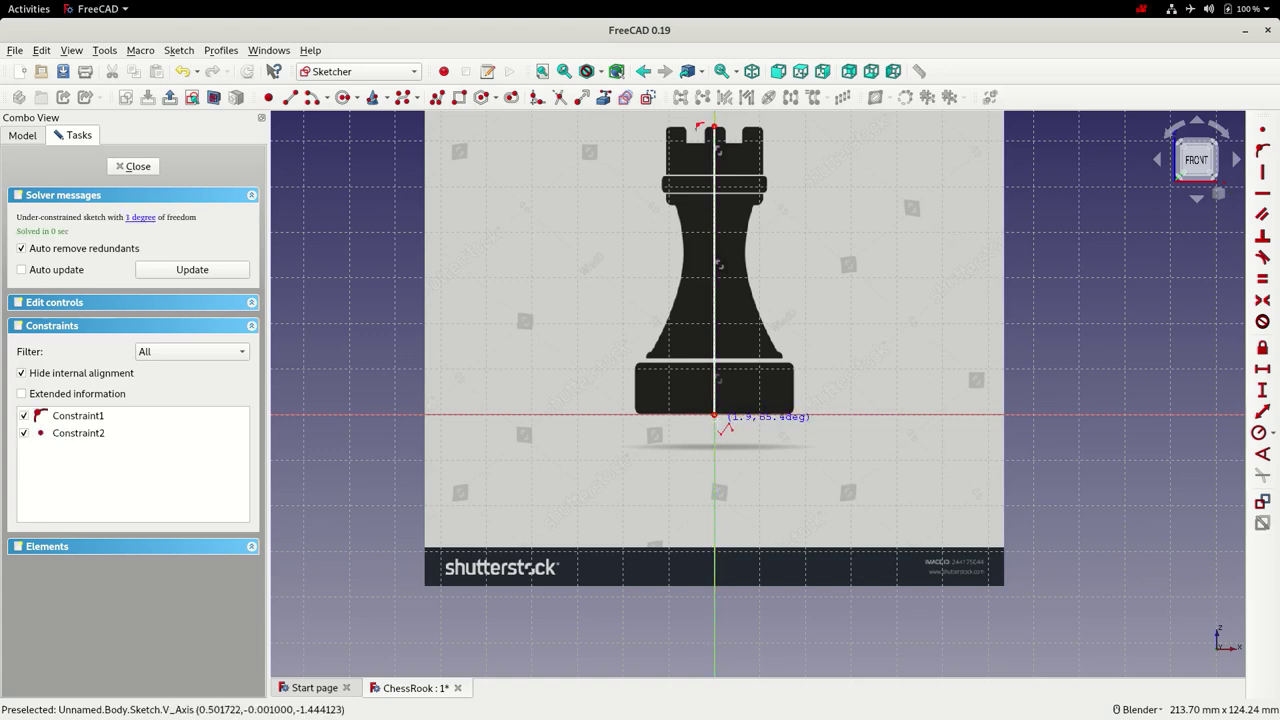
Continue the polyline along the base and about 11 mm up its side, add the small foot step above it, and finish there.
click(800, 414)
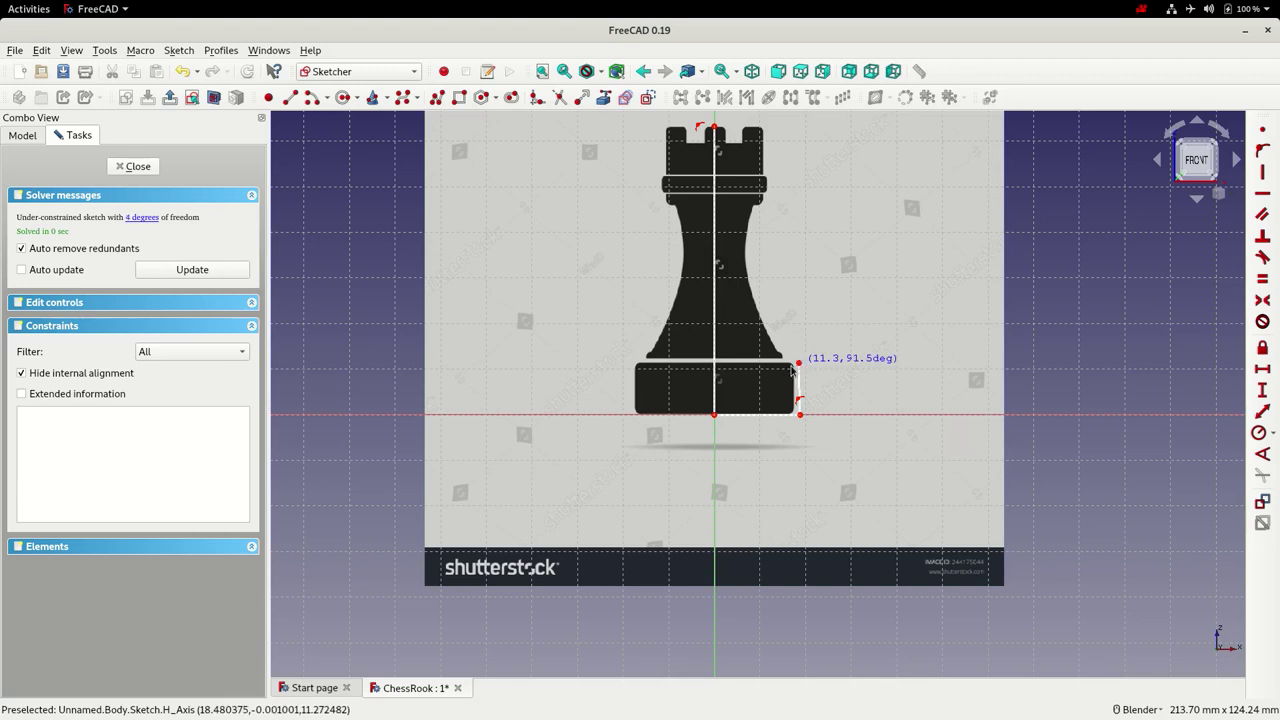
click(799, 364)
click(794, 363)
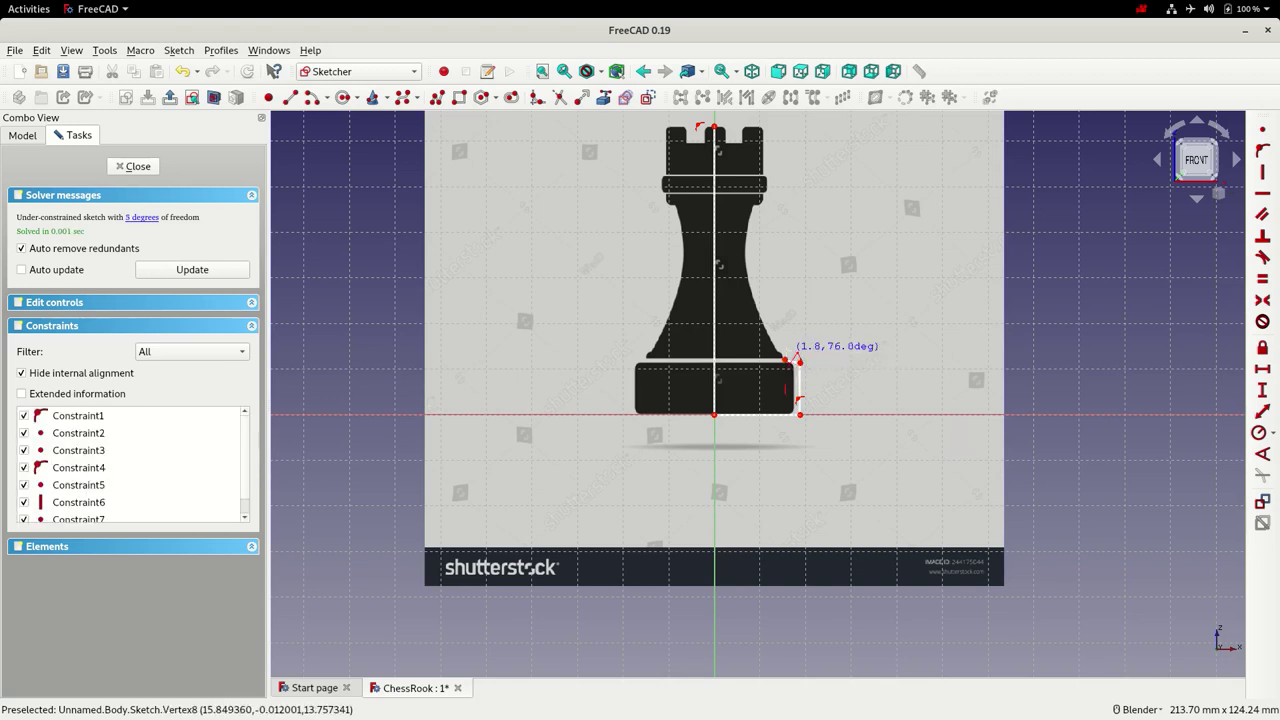
click(784, 351)
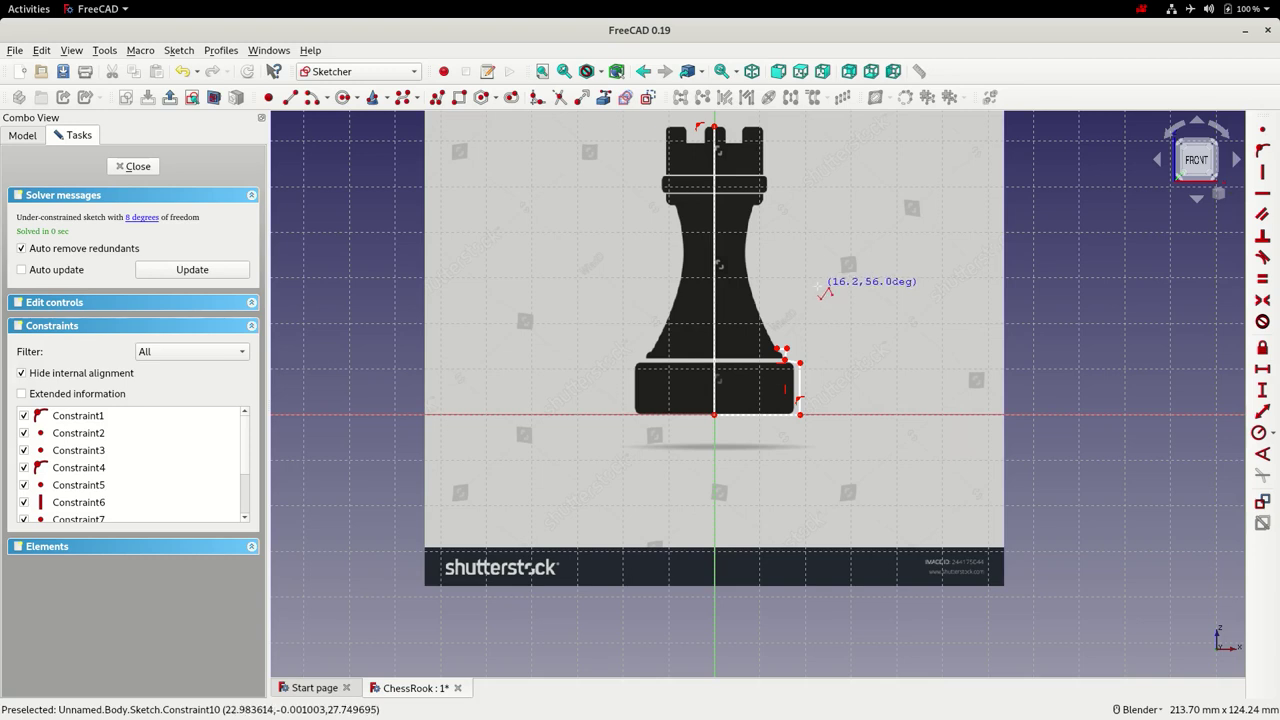
key(Escape)
Trace a second polyline from the rook's top centre, about 11 mm across, down the crown and around the collar to the neck.
click(717, 130)
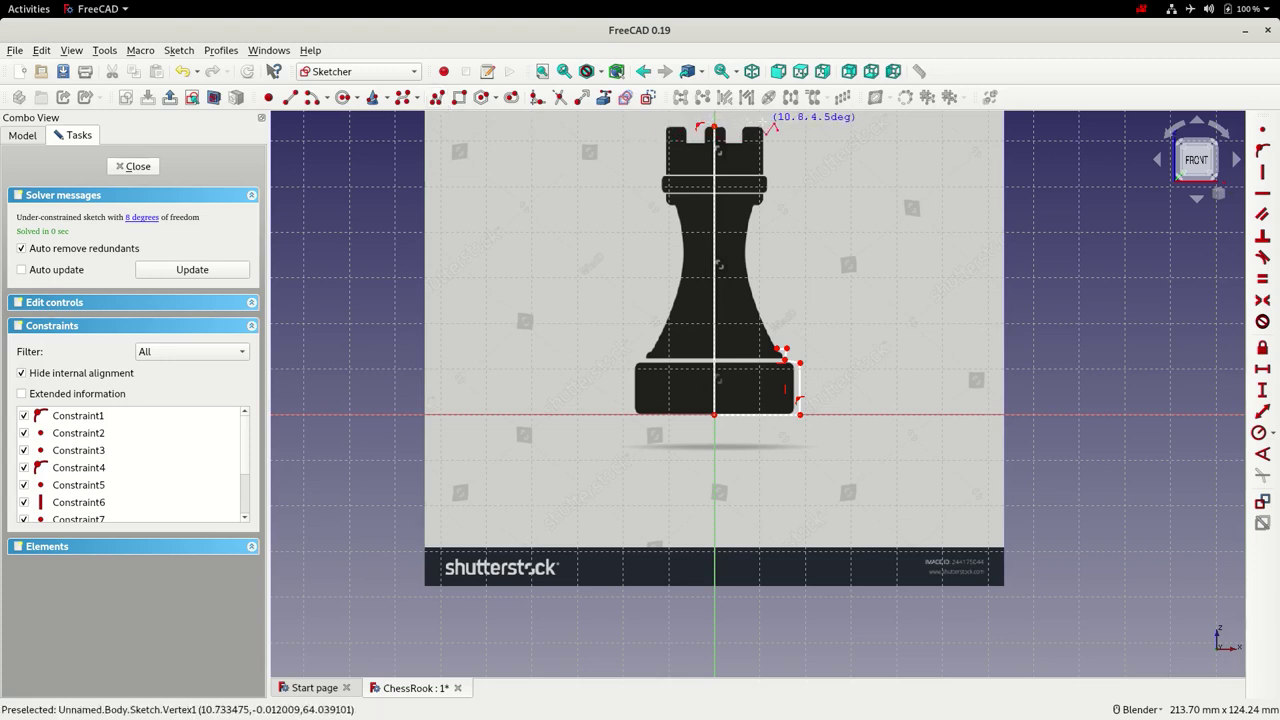
click(764, 127)
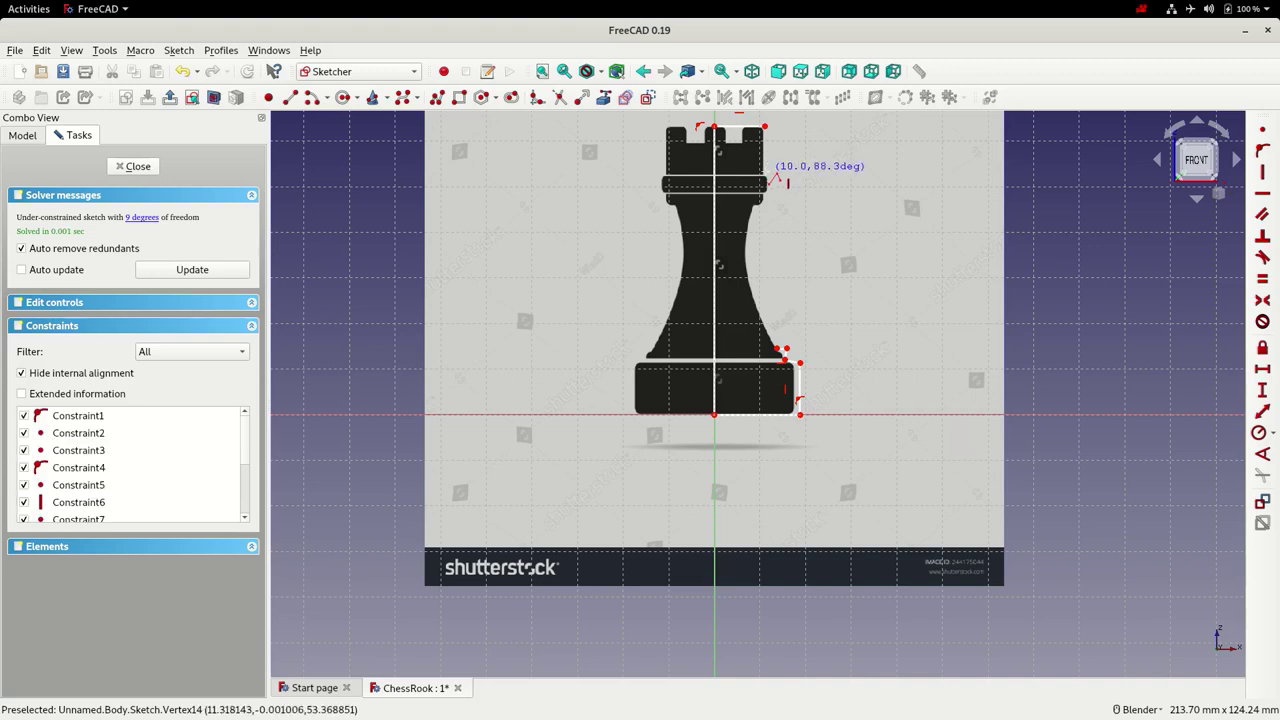
click(770, 172)
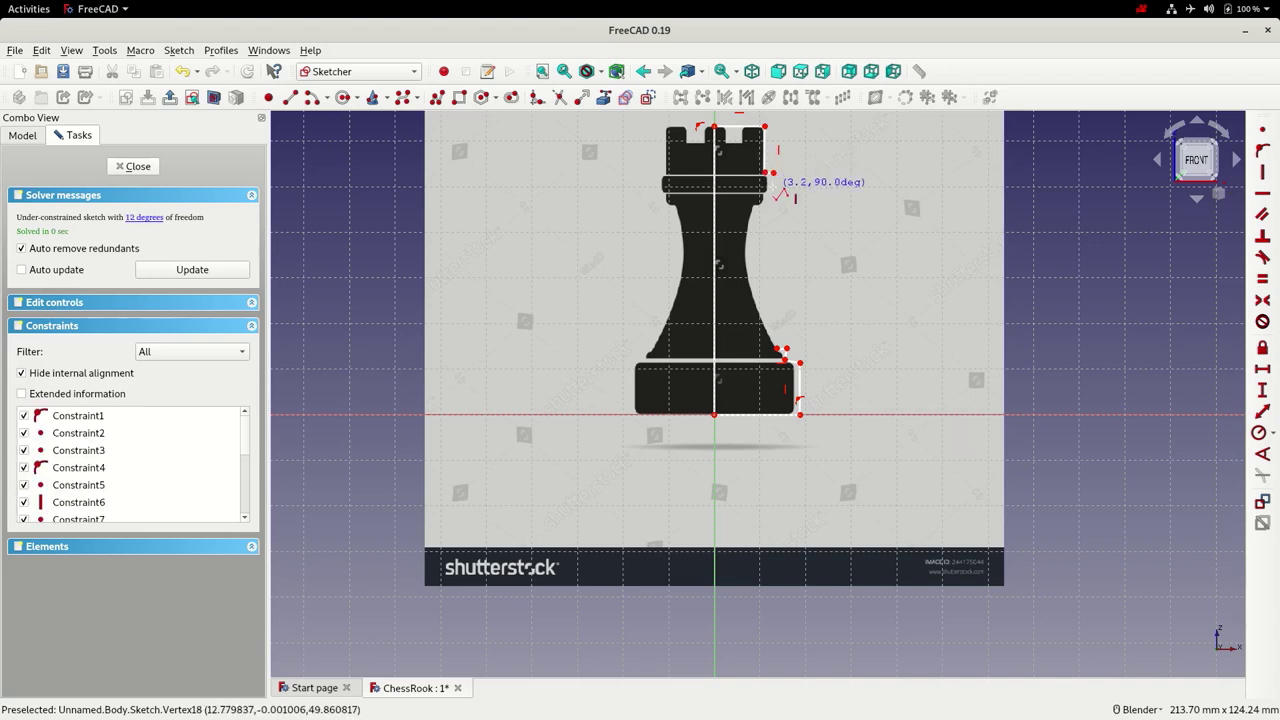
click(772, 188)
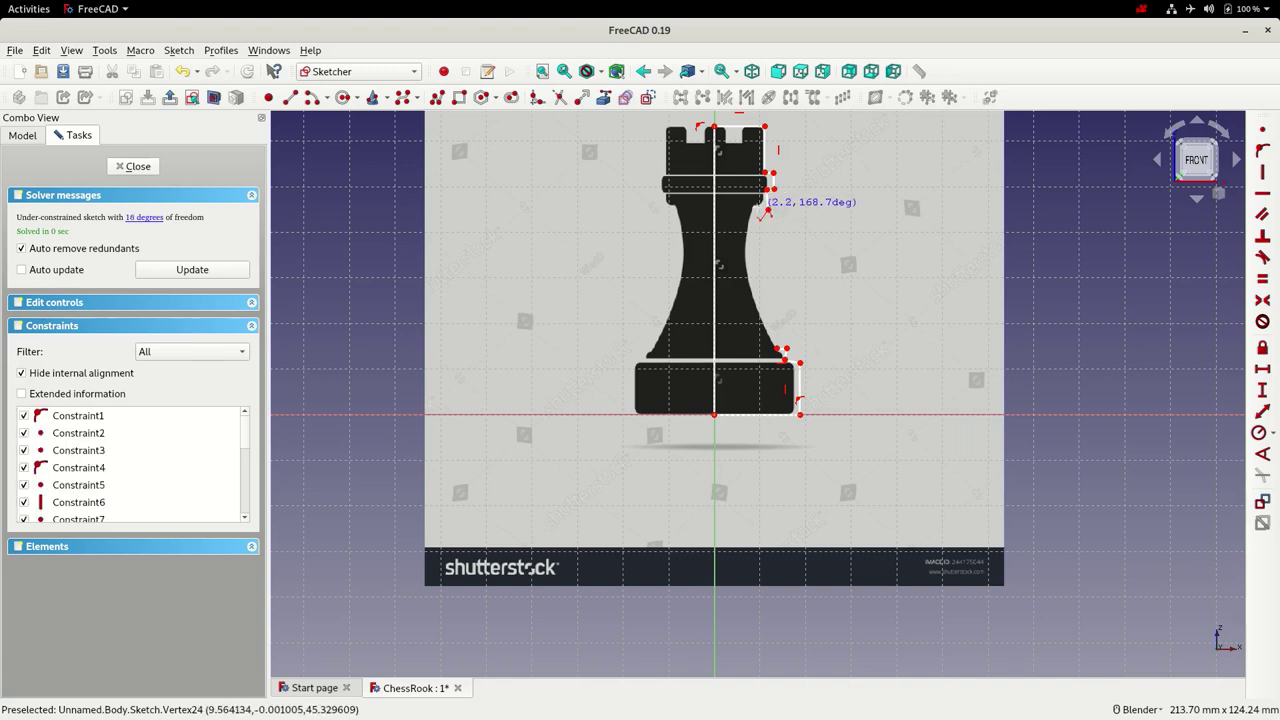
click(765, 211)
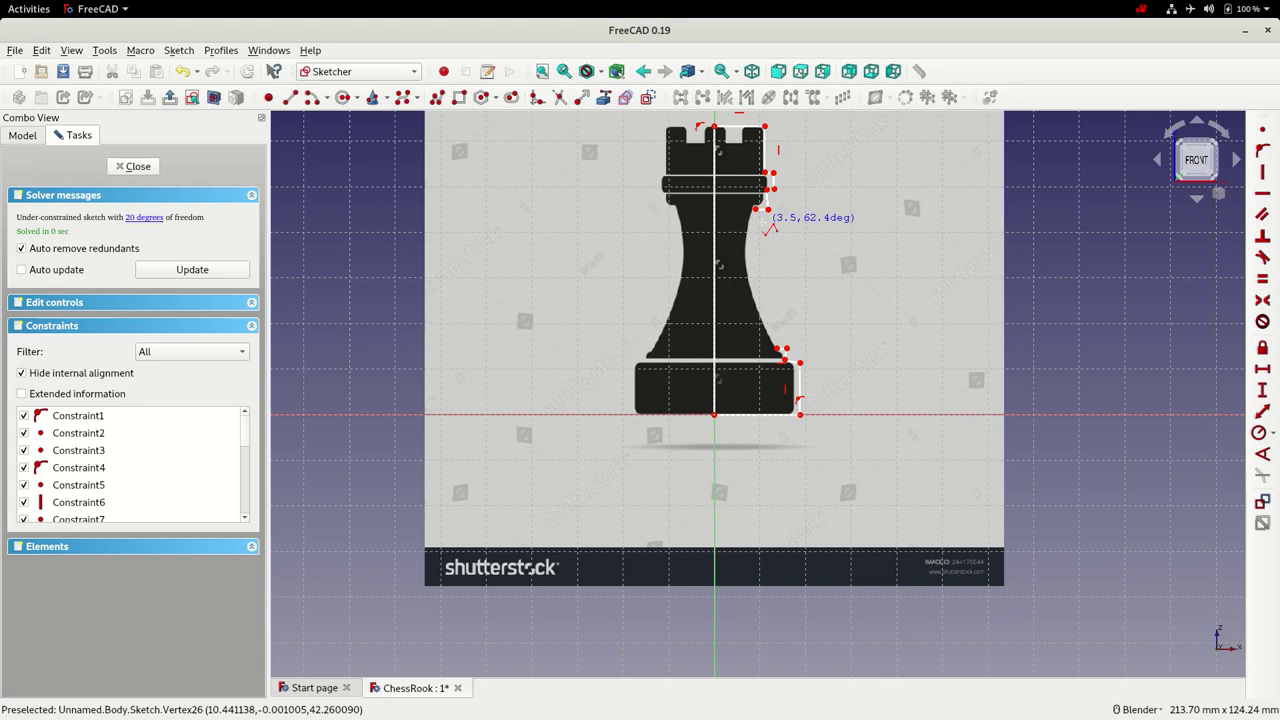
right_click(765, 228)
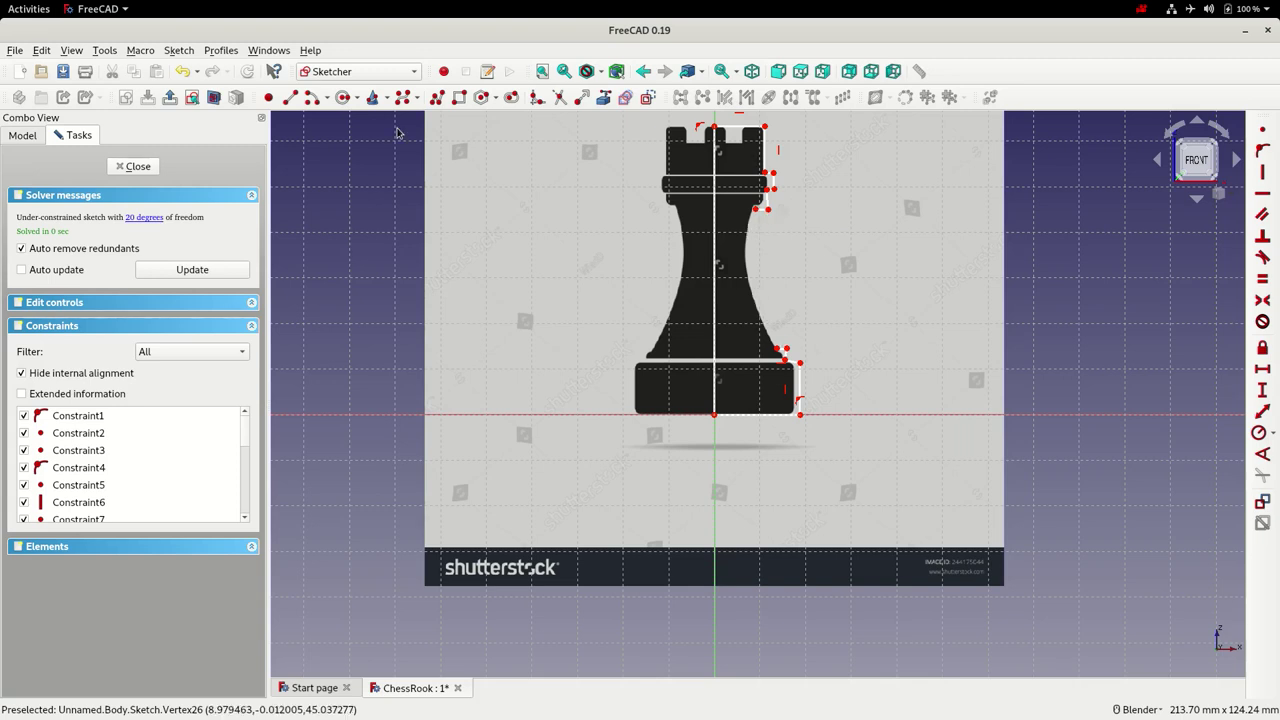
Draw an arc by end points and rim point from the foot step to the neck, about 32 mm in radius, along the body's curve.
click(326, 97)
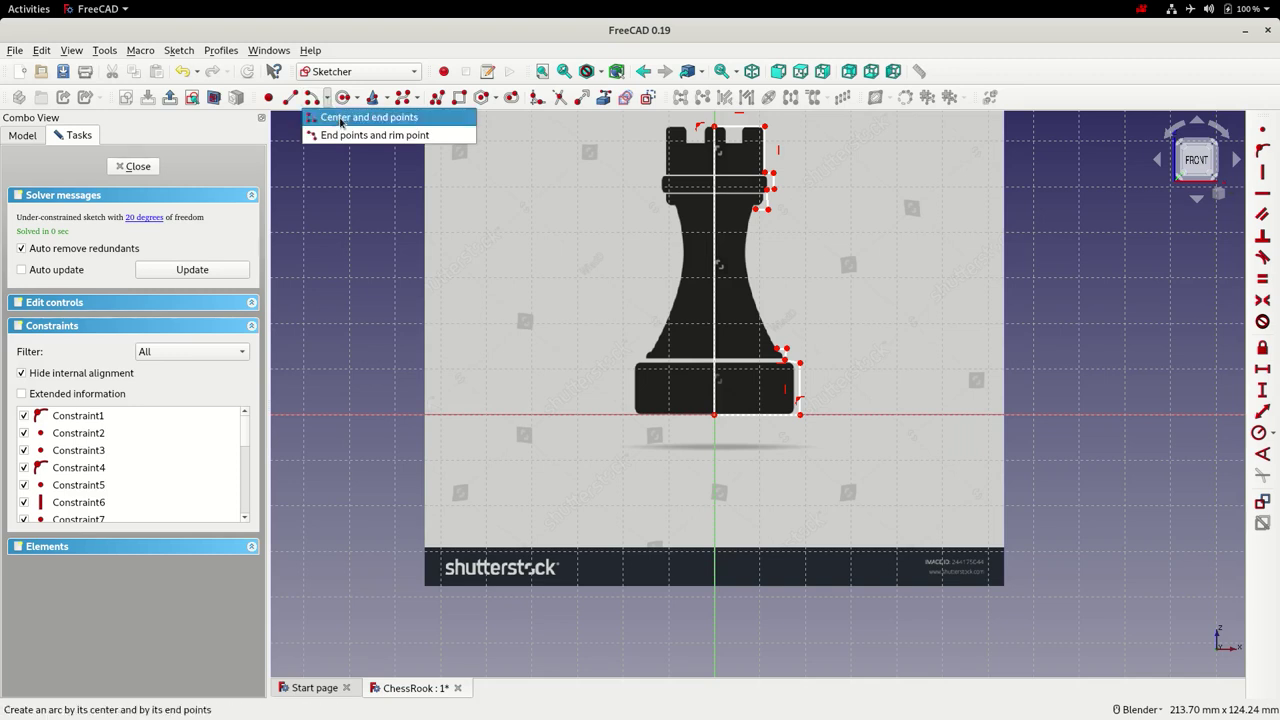
click(349, 136)
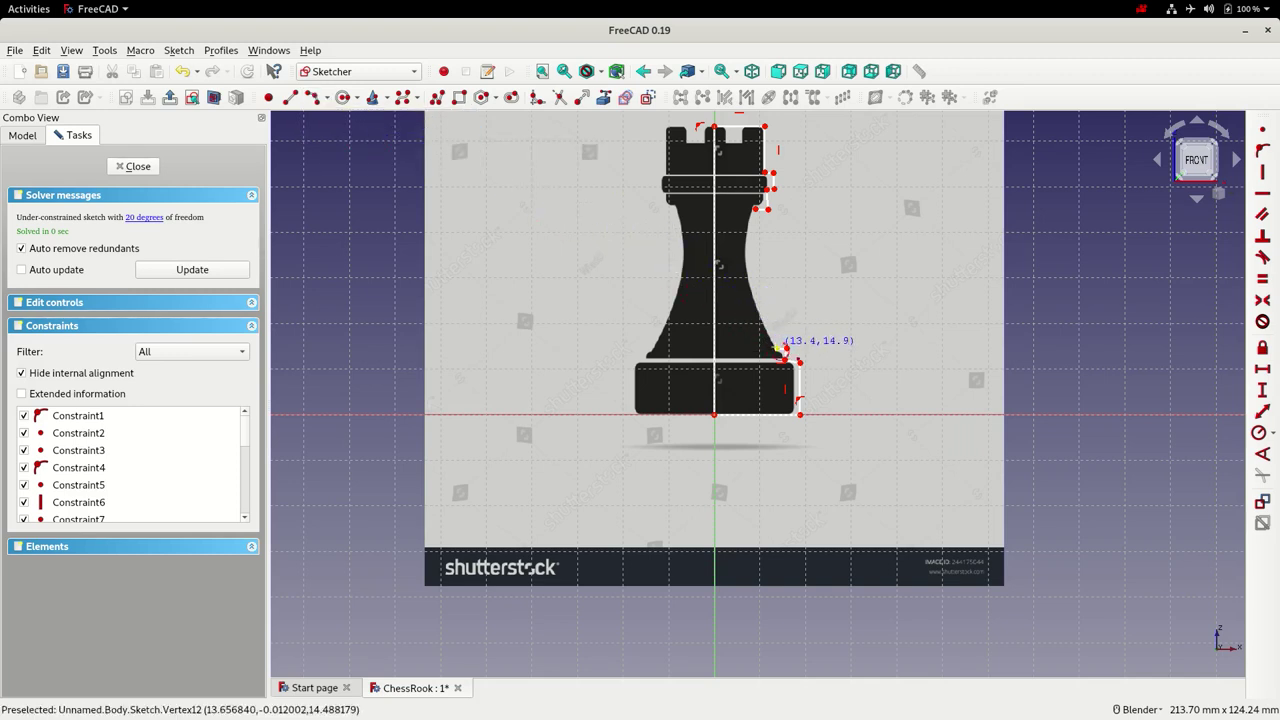
click(783, 347)
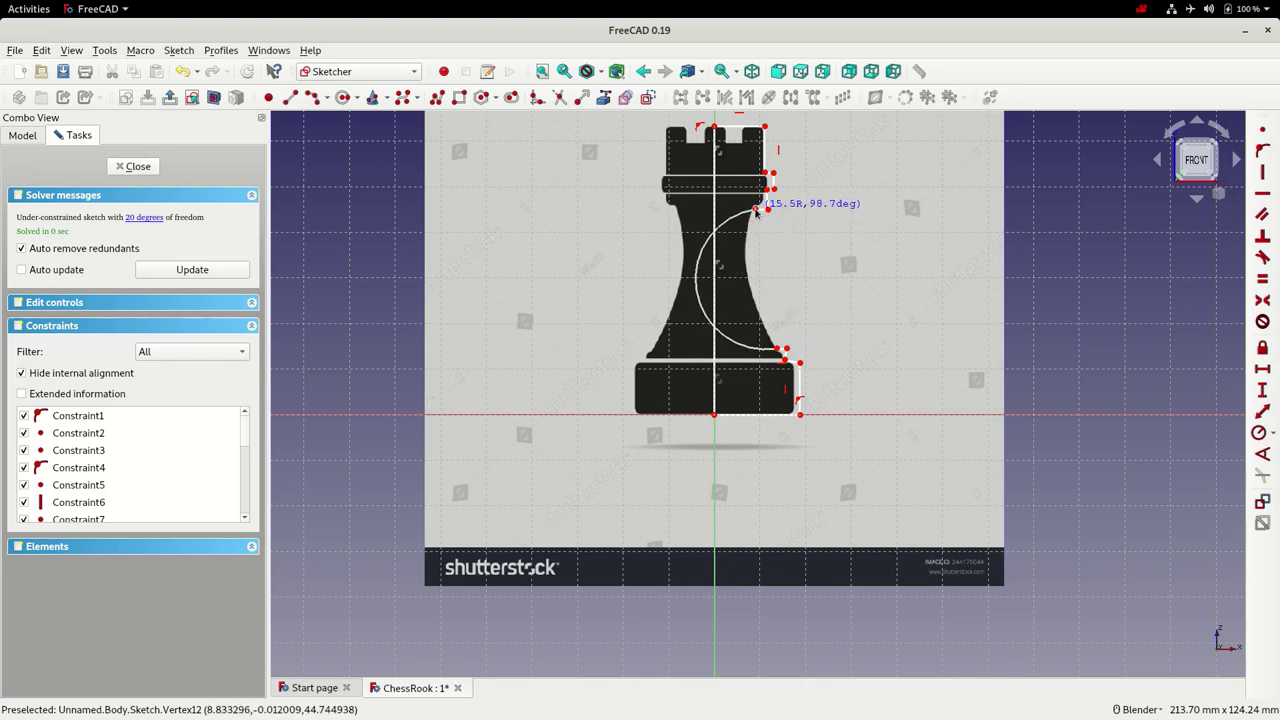
click(765, 209)
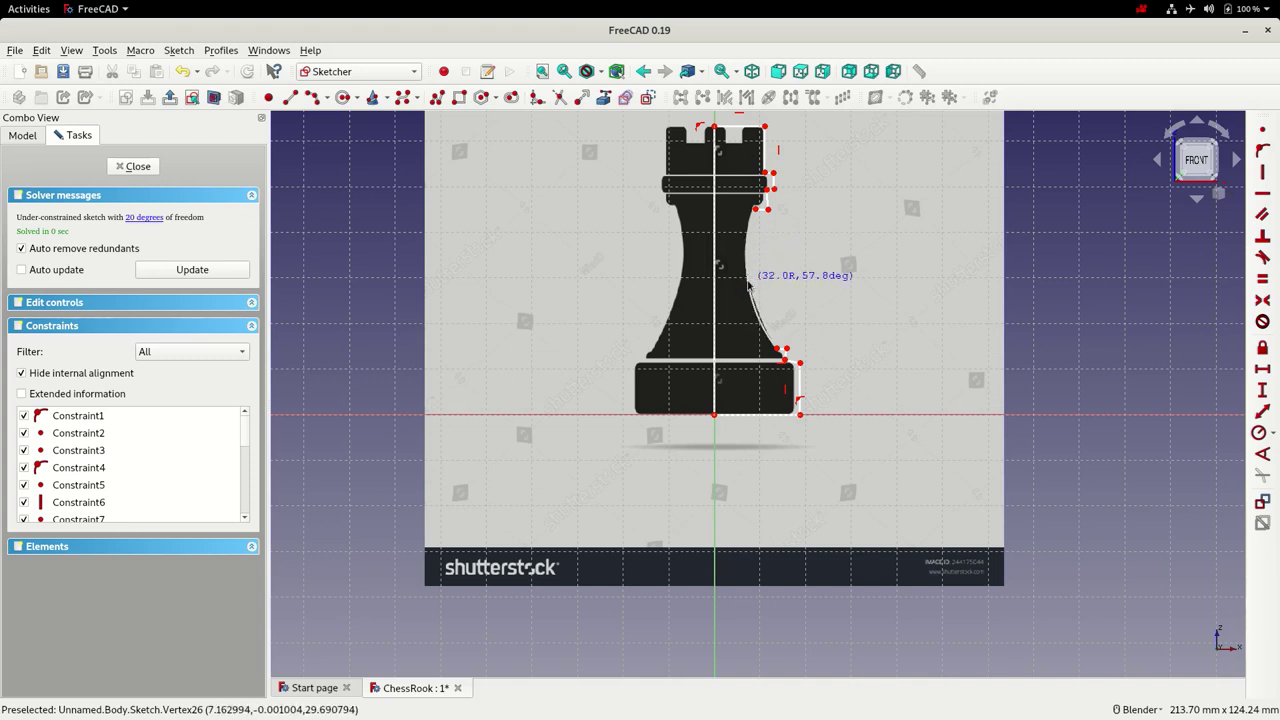
click(752, 284)
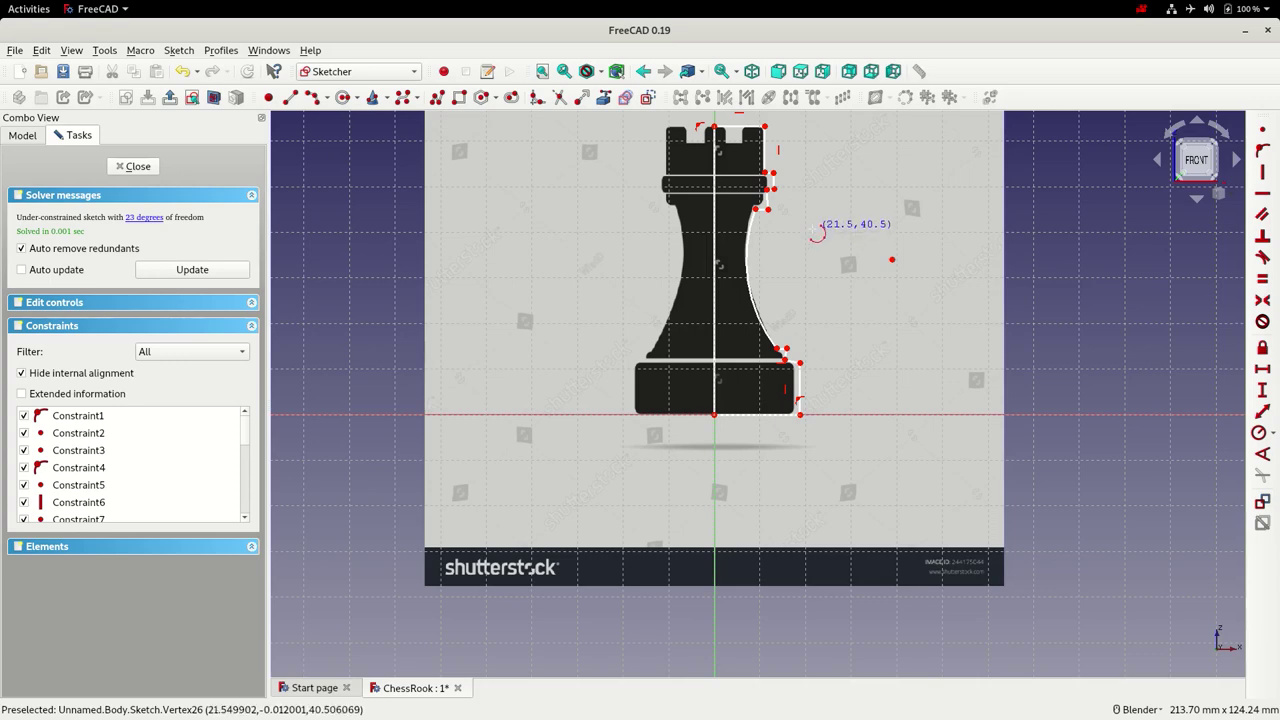
Apply a vertical constraint to the slanted side edges of the collar, the neck and the foot step.
click(542, 71)
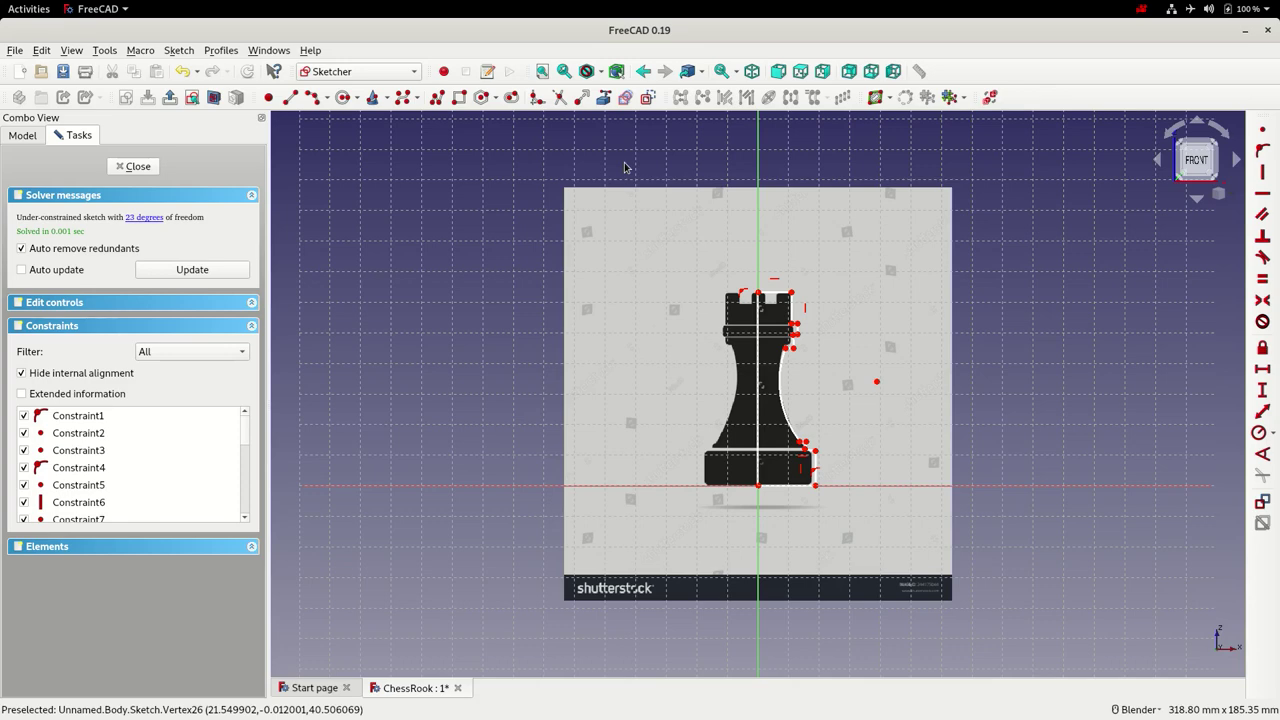
scroll(772, 327, up, 8)
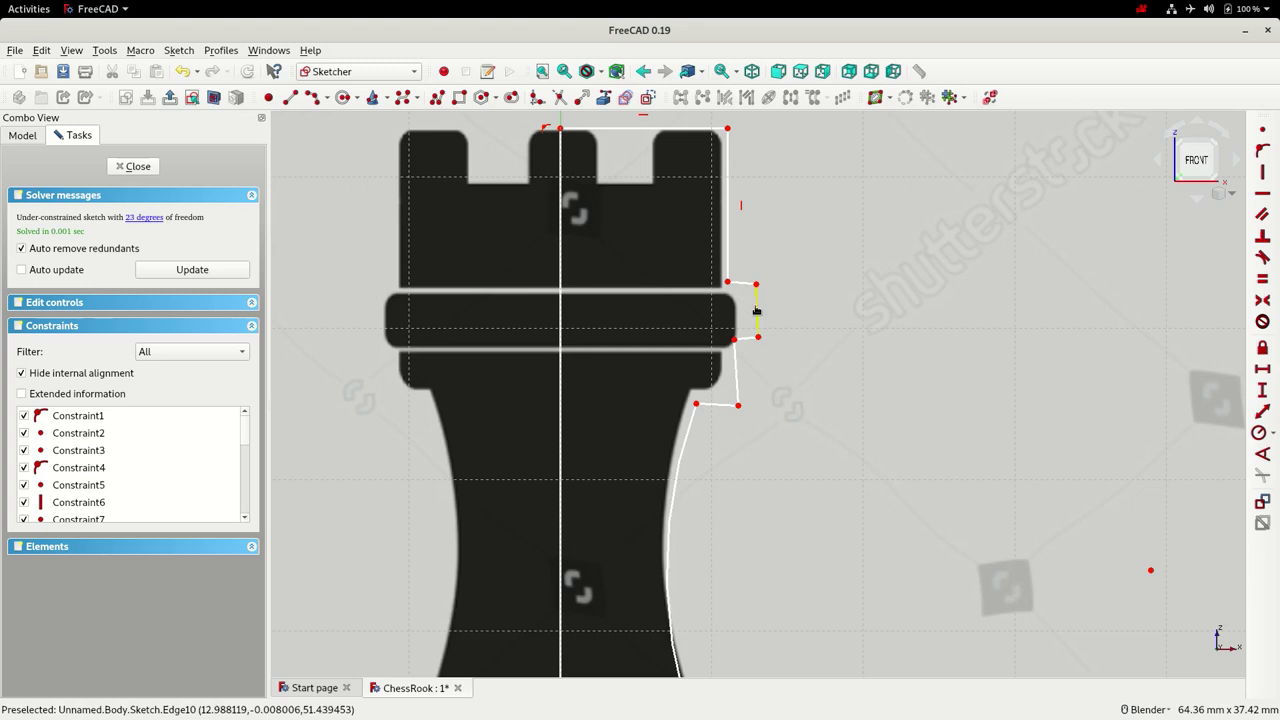
click(758, 311)
click(737, 370)
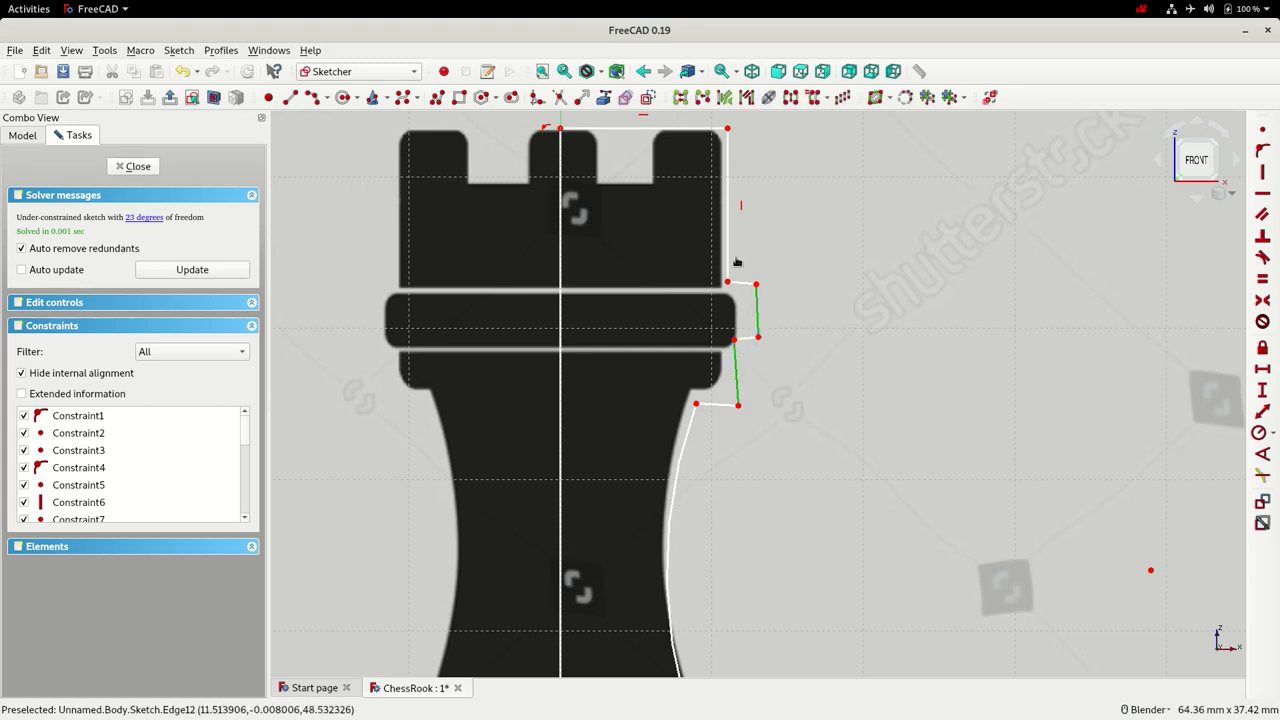
scroll(743, 250, down, 2)
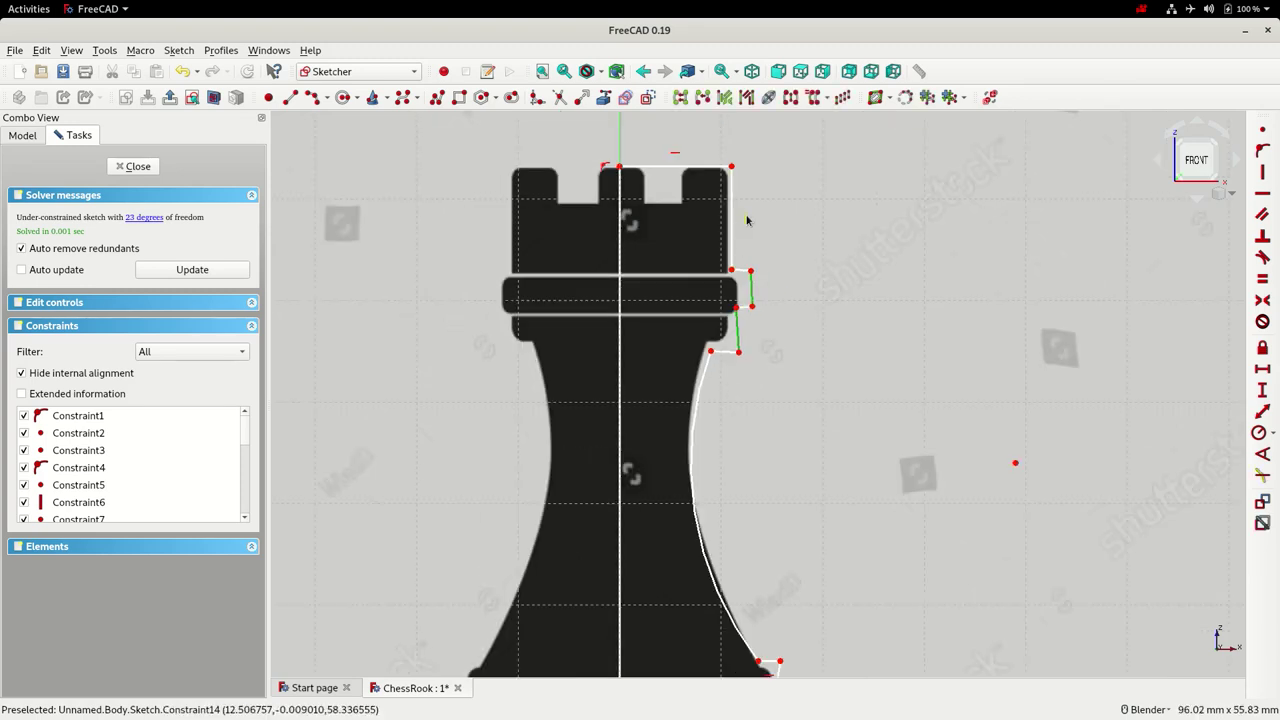
scroll(740, 240, down, 2)
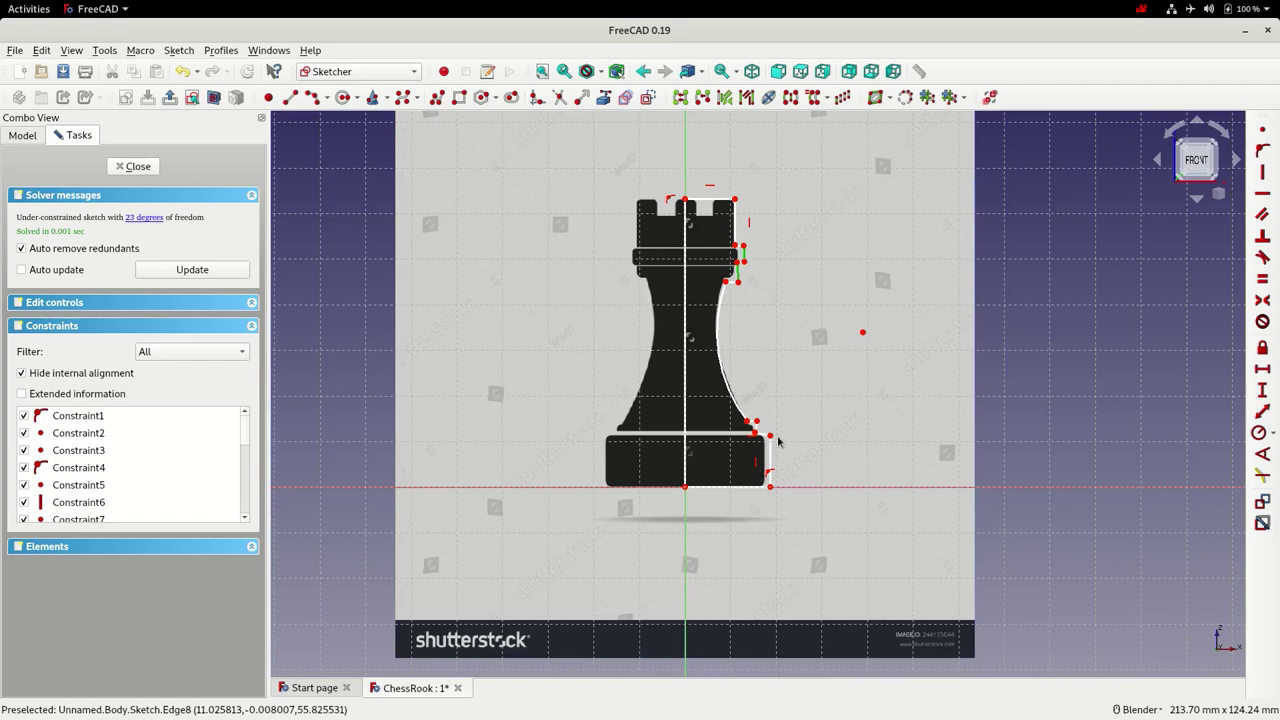
scroll(760, 449, up, 4)
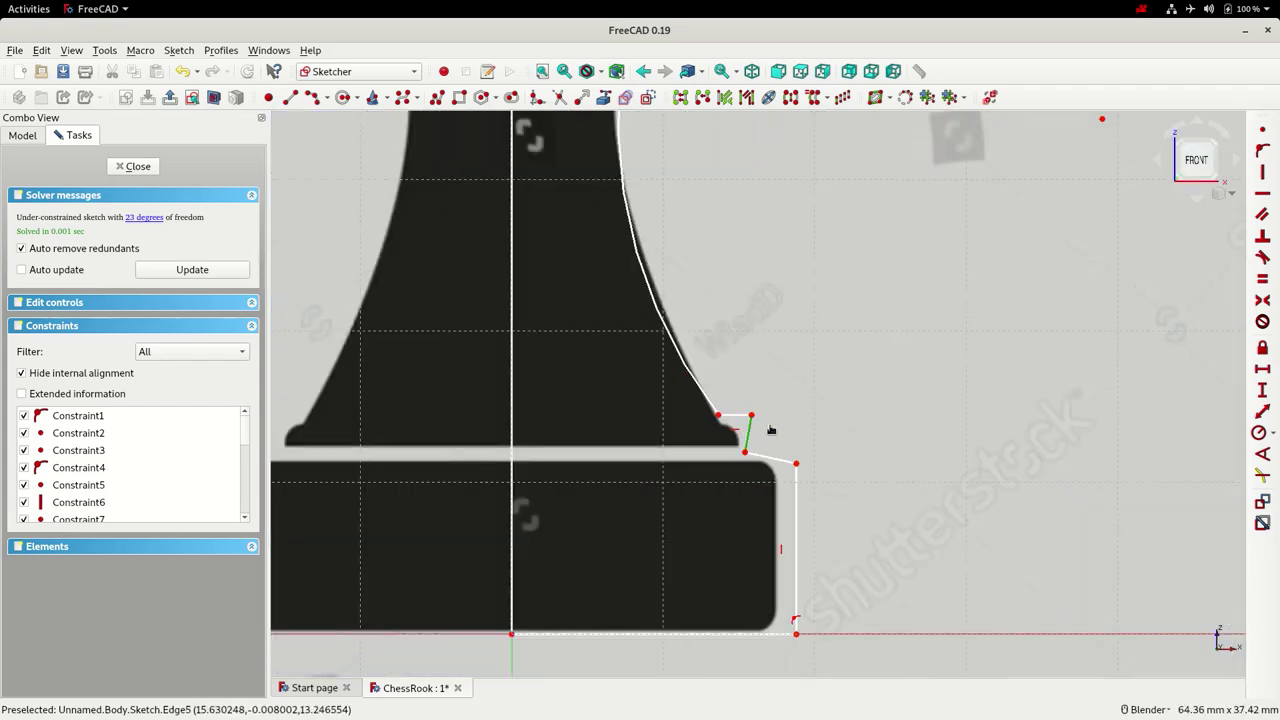
click(1262, 172)
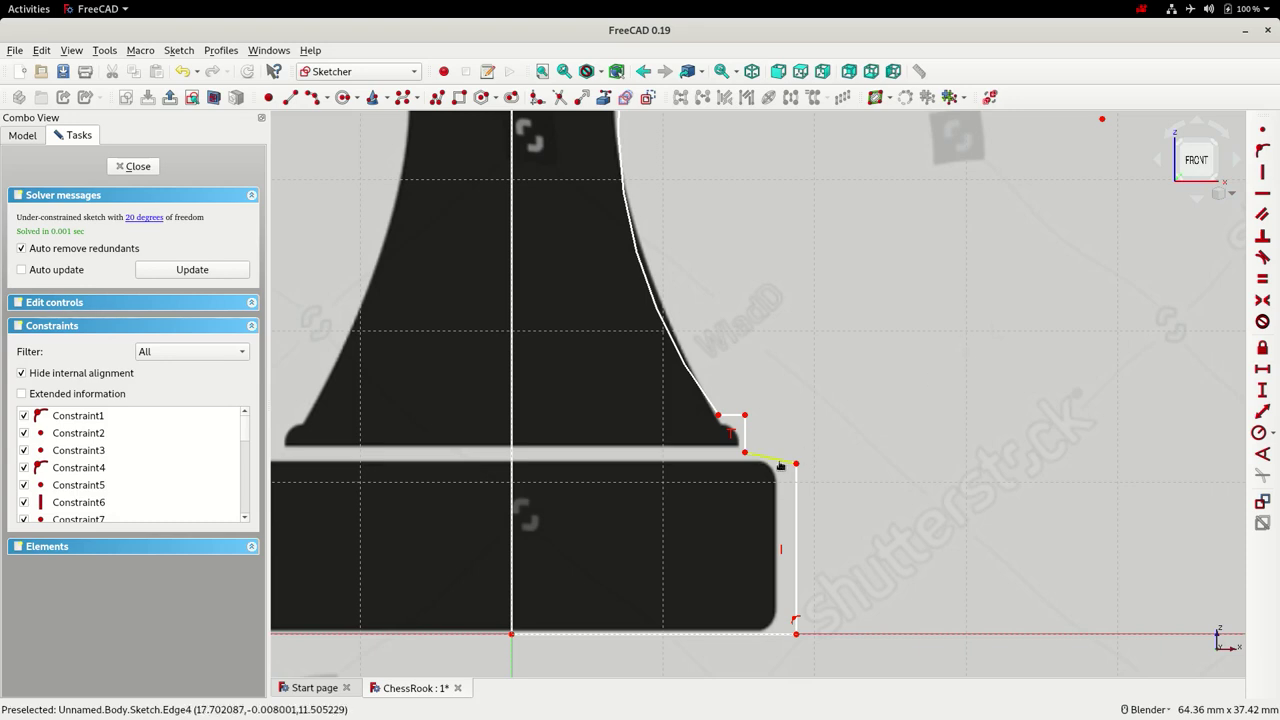
Apply a horizontal constraint to the edge above the base, both collar edges and the underside of the neck.
click(767, 457)
scroll(757, 521, down, 2)
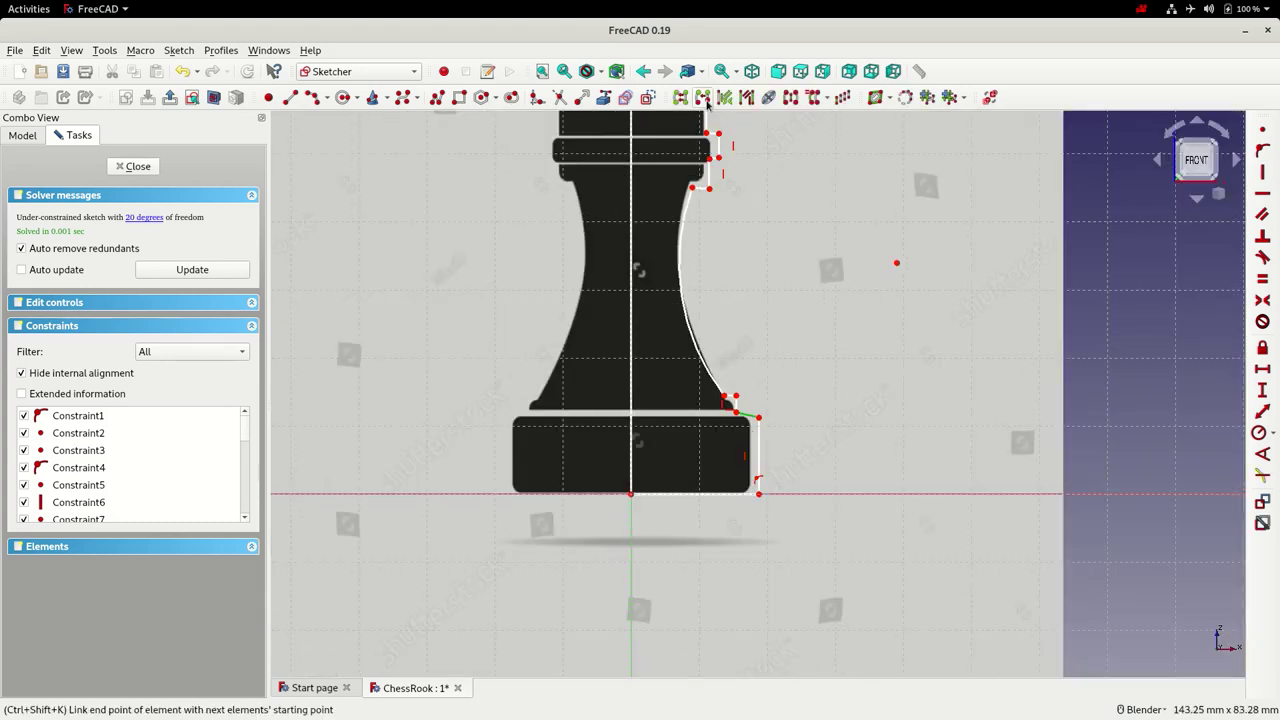
scroll(719, 186, up, 5)
click(718, 186)
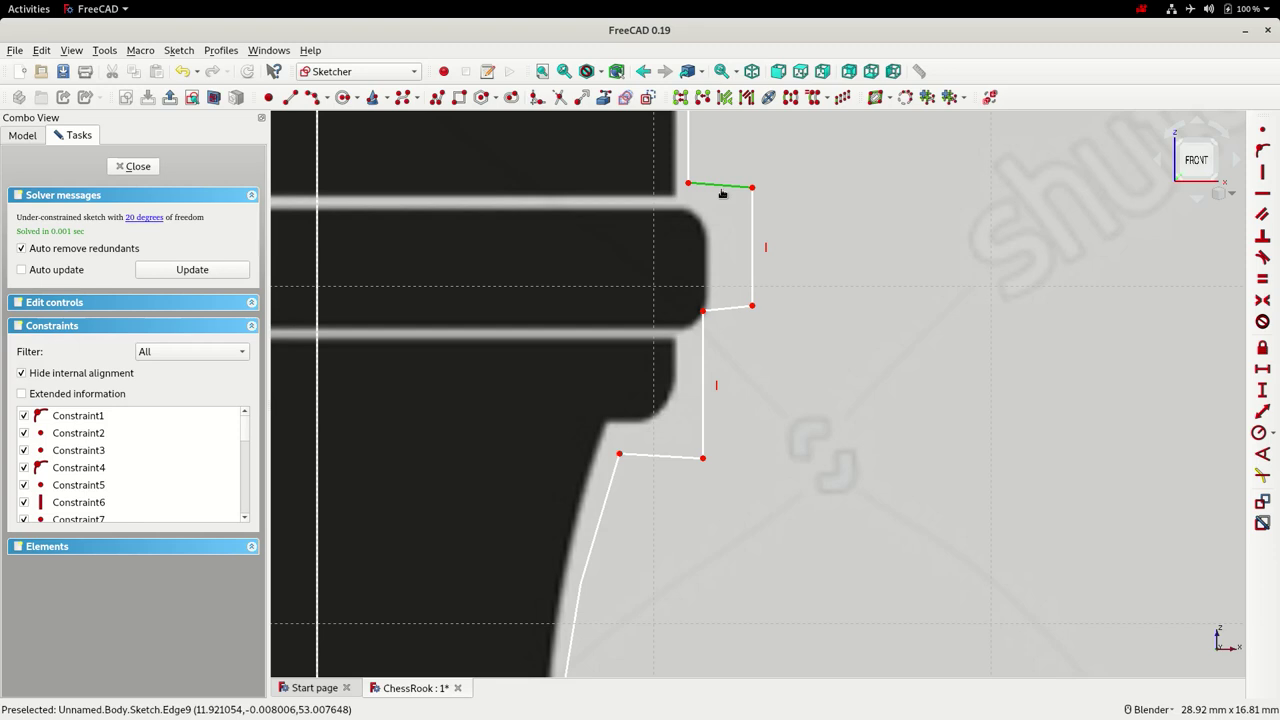
click(729, 308)
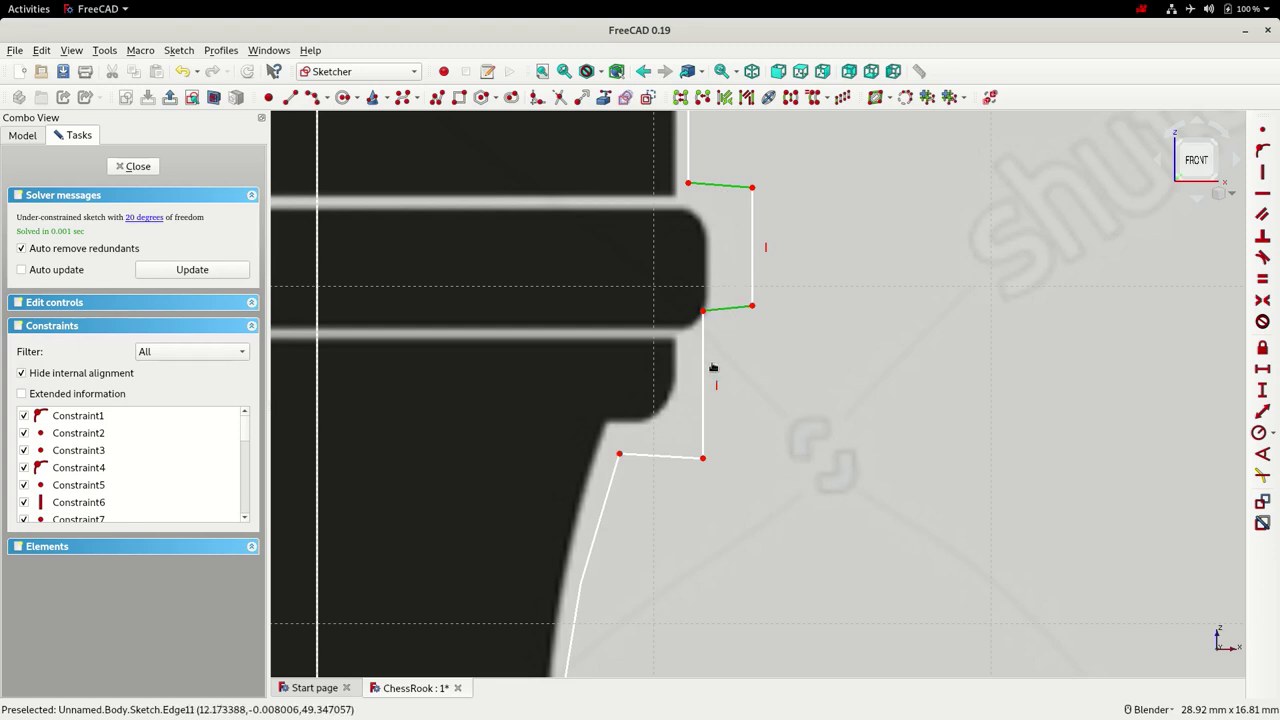
click(668, 456)
scroll(691, 532, down, 3)
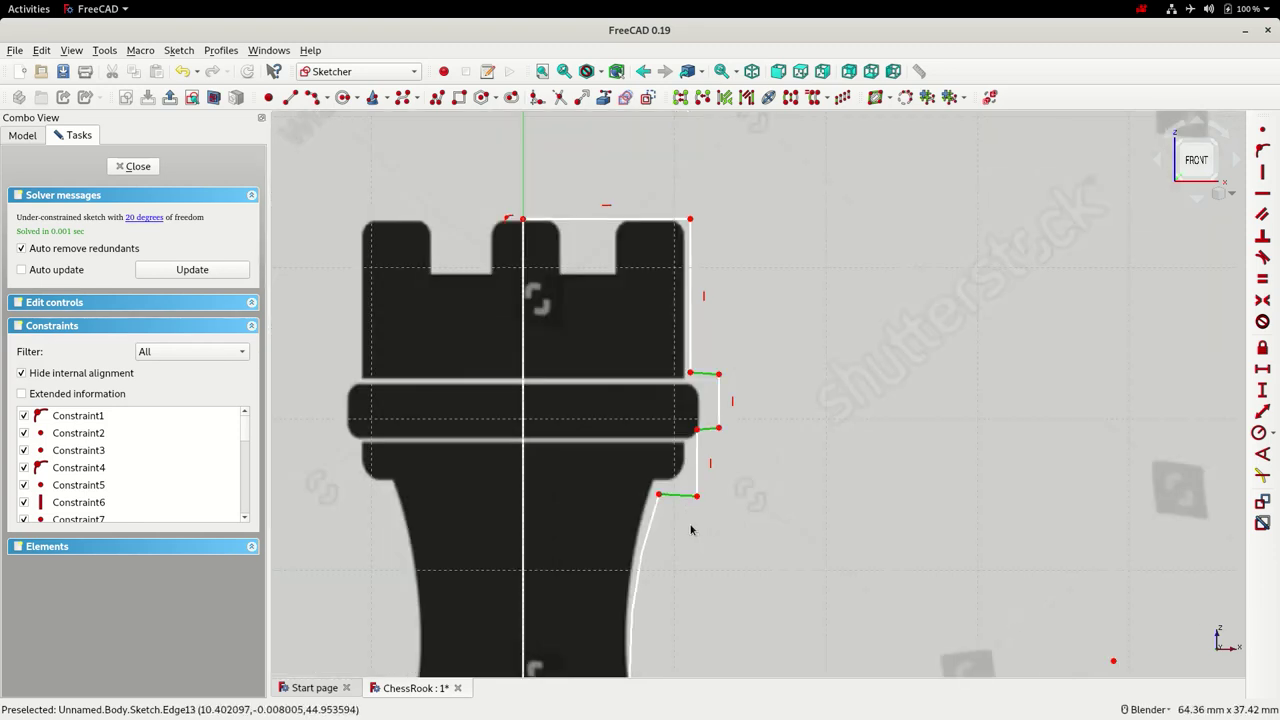
click(1263, 194)
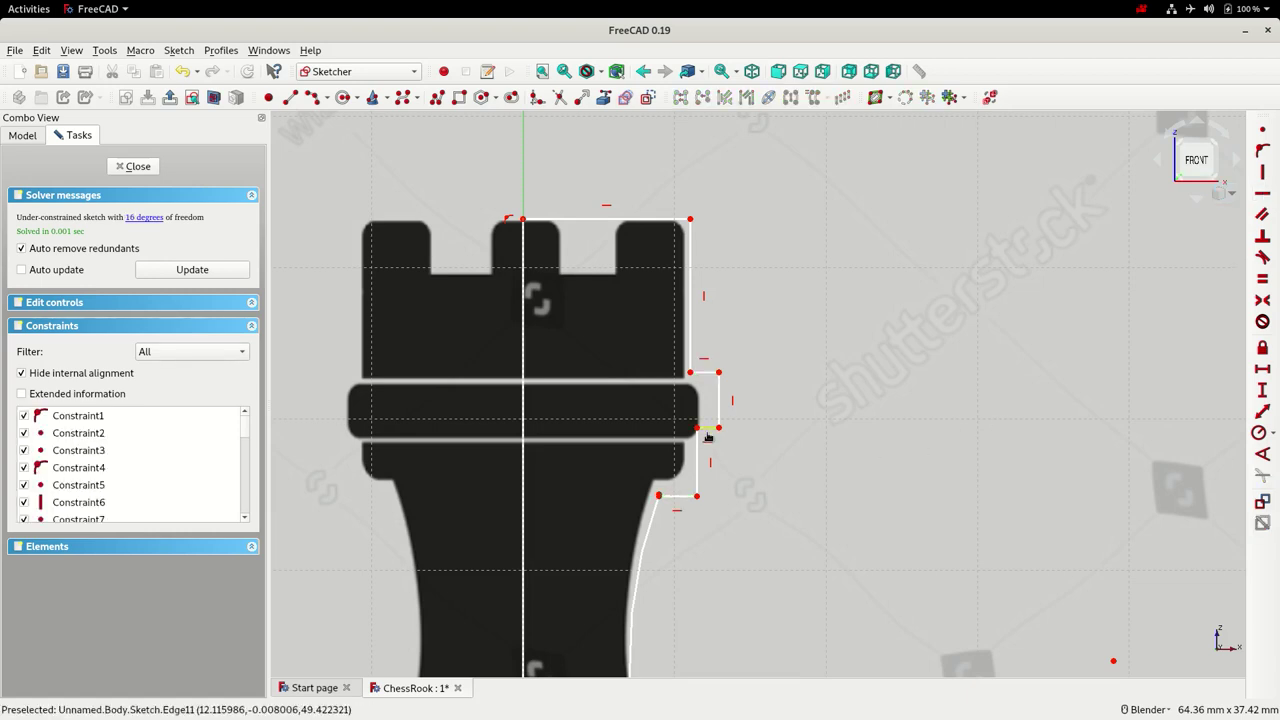
Move the crown, collar and neck edges onto the image's silhouette and make the arc's upper end coincident with the neck edge's inner end.
mouse_move(707, 437)
mouse_down()
mouse_move(723, 444)
mouse_move(692, 446)
mouse_up()
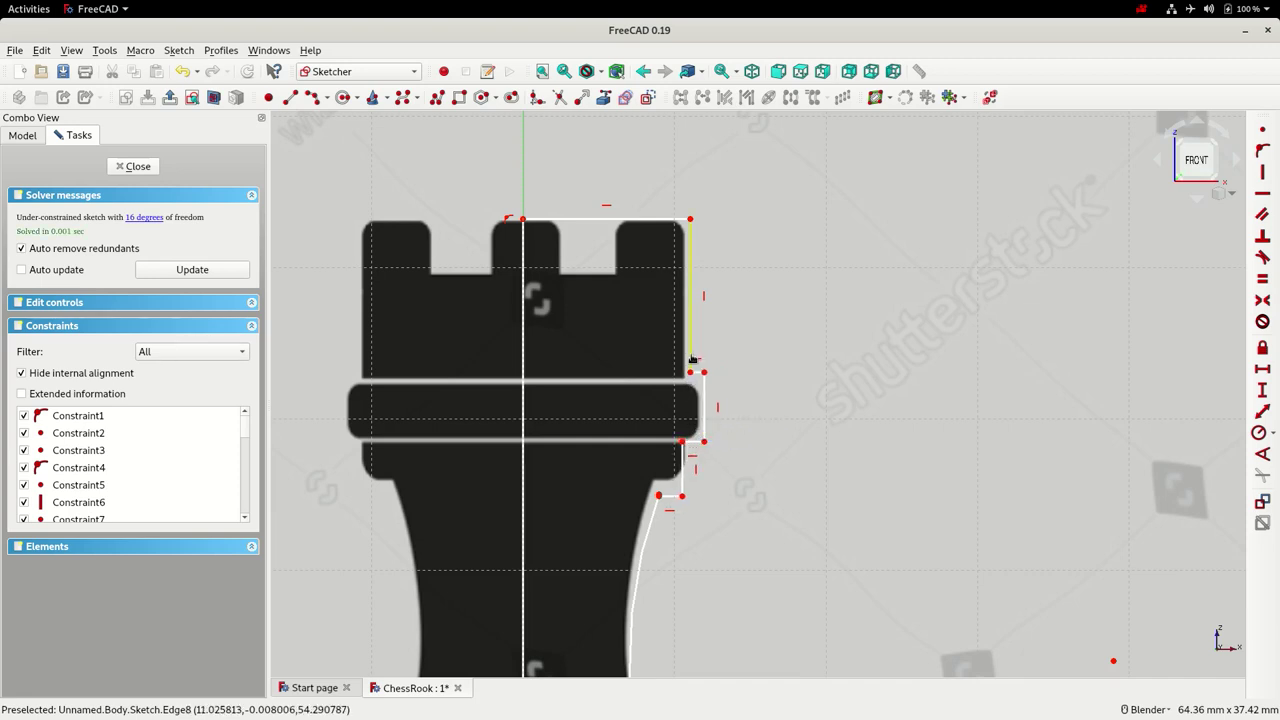
drag(691, 358, 687, 366)
drag(588, 228, 588, 223)
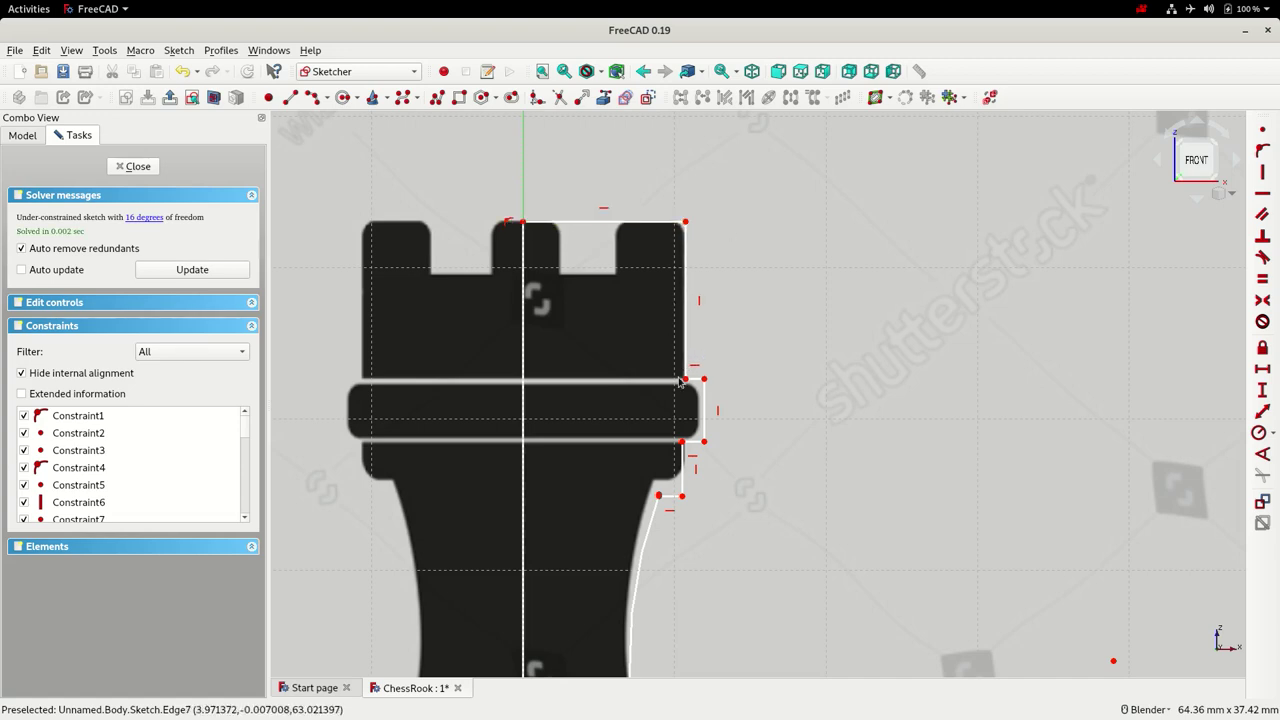
drag(691, 444, 691, 440)
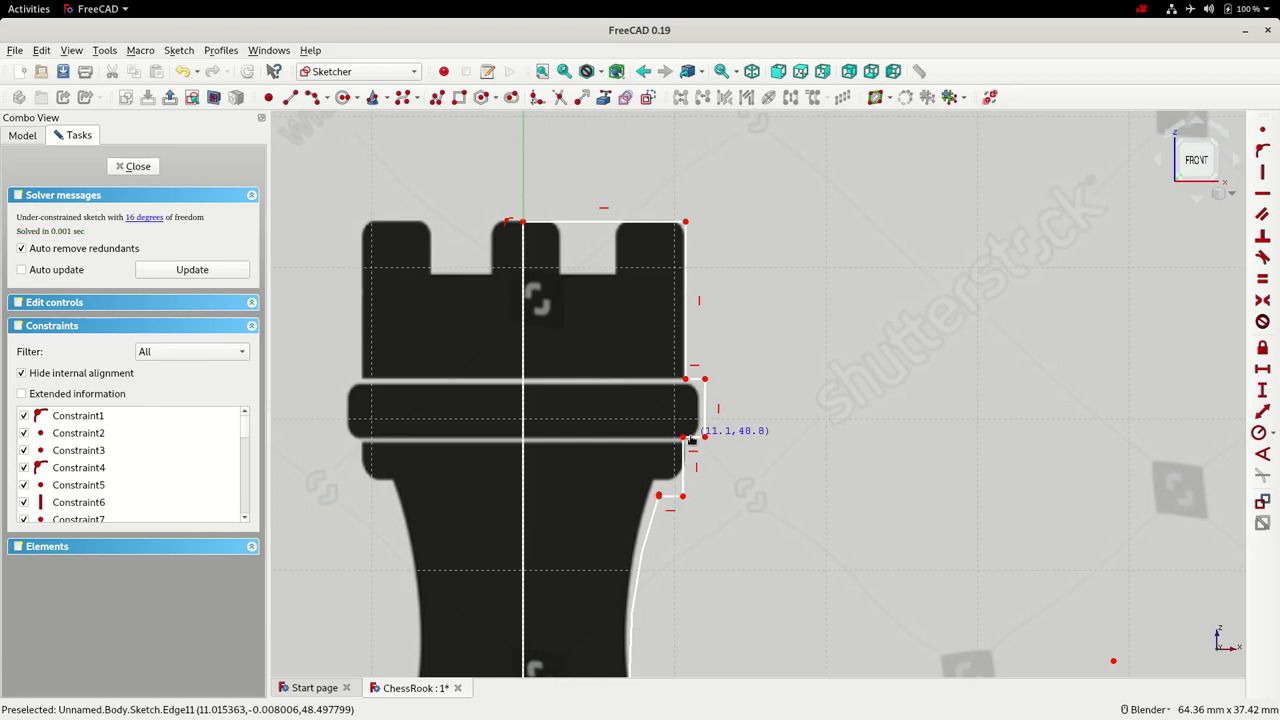
mouse_move(668, 496)
mouse_down()
mouse_move(688, 478)
mouse_move(668, 483)
mouse_up()
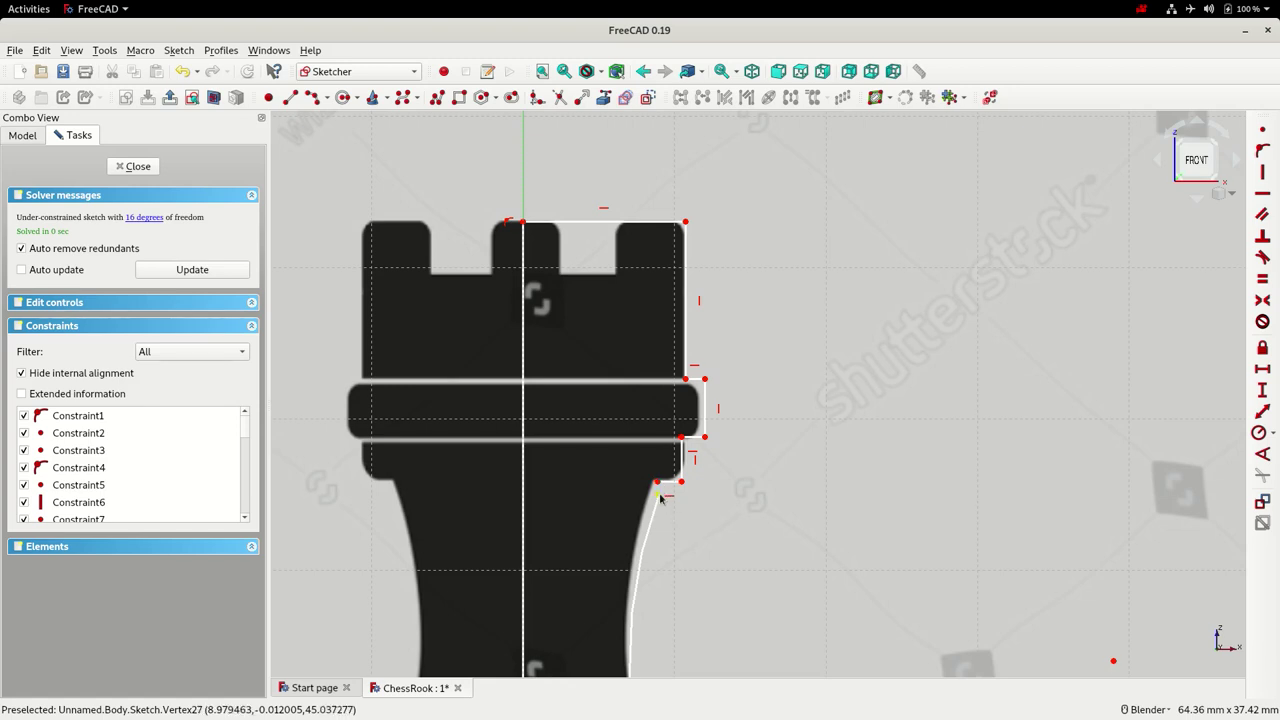
click(658, 484)
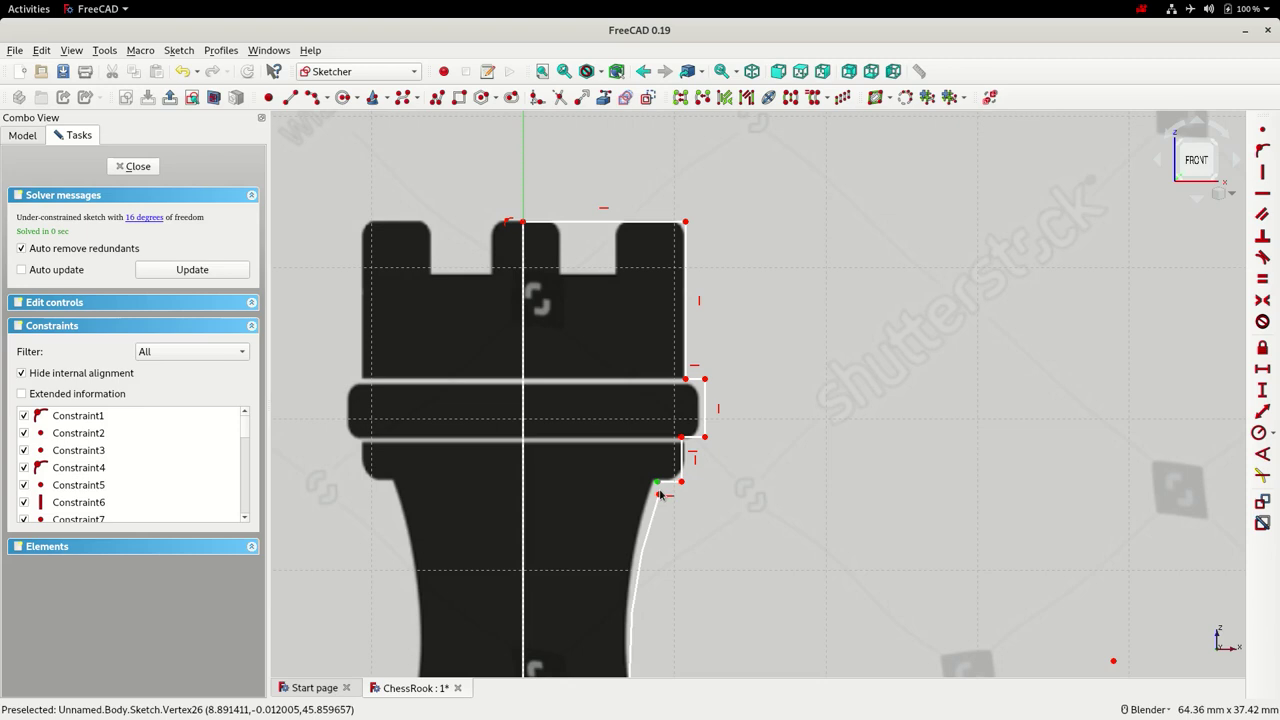
click(1262, 130)
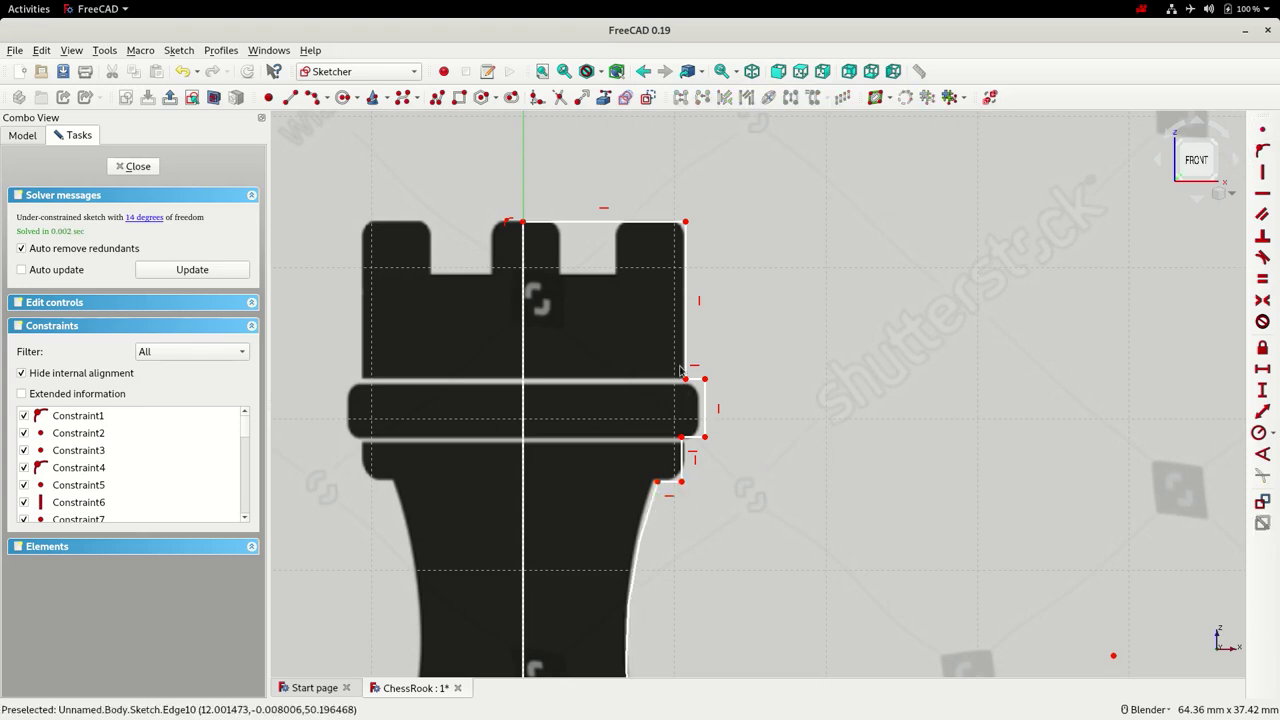
Move the foot step's edges and the base's upper edge to match the silhouette in the image.
scroll(681, 372, down, 5)
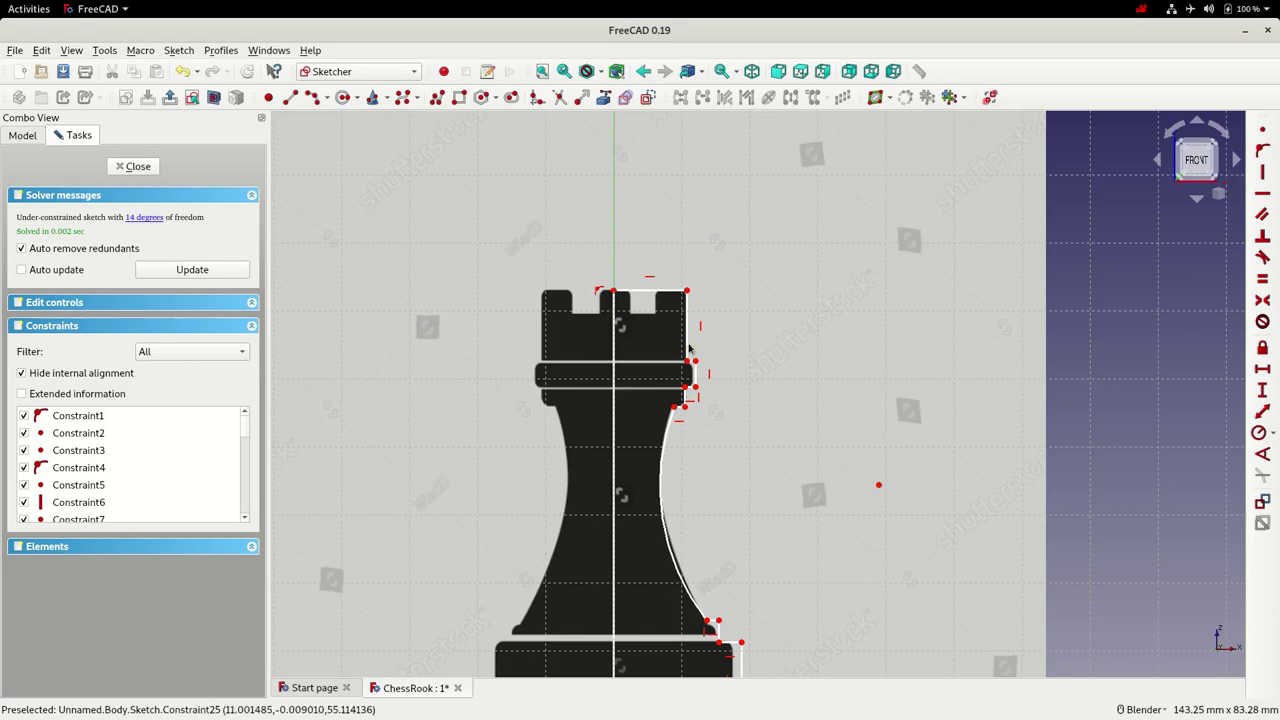
scroll(703, 476, up, 6)
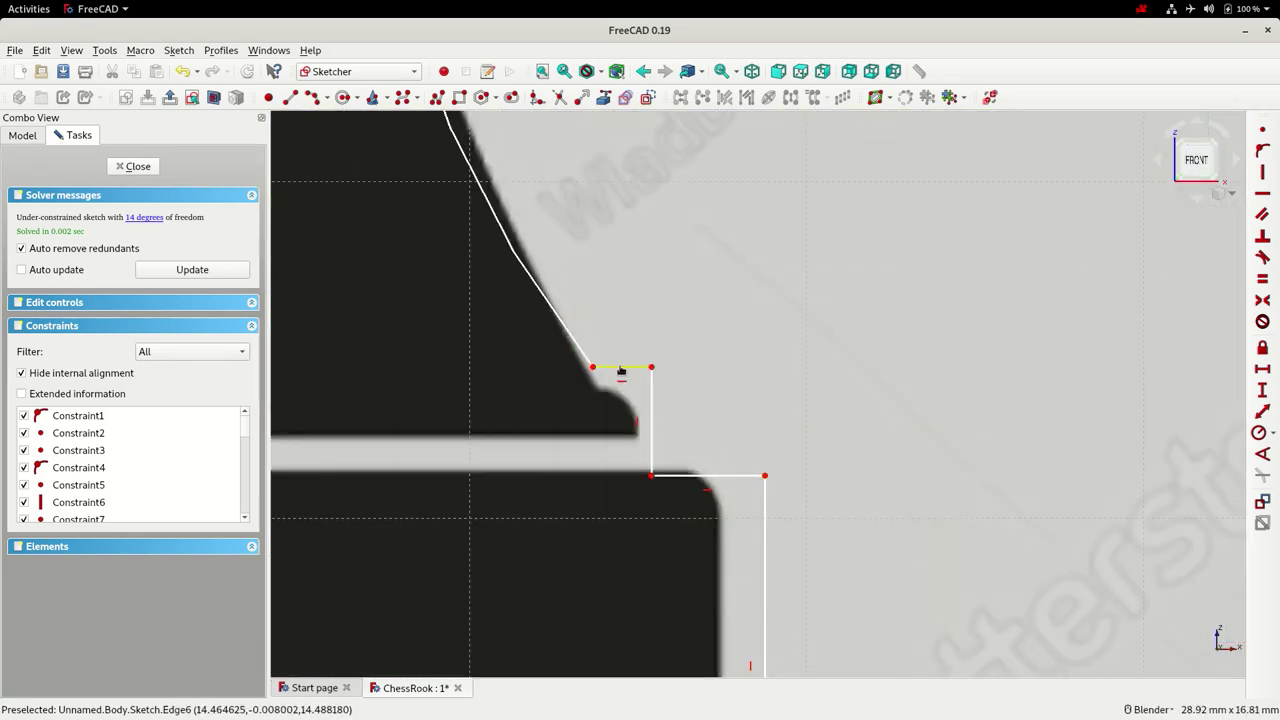
mouse_move(620, 368)
mouse_down()
mouse_move(650, 505)
mouse_move(639, 449)
mouse_up()
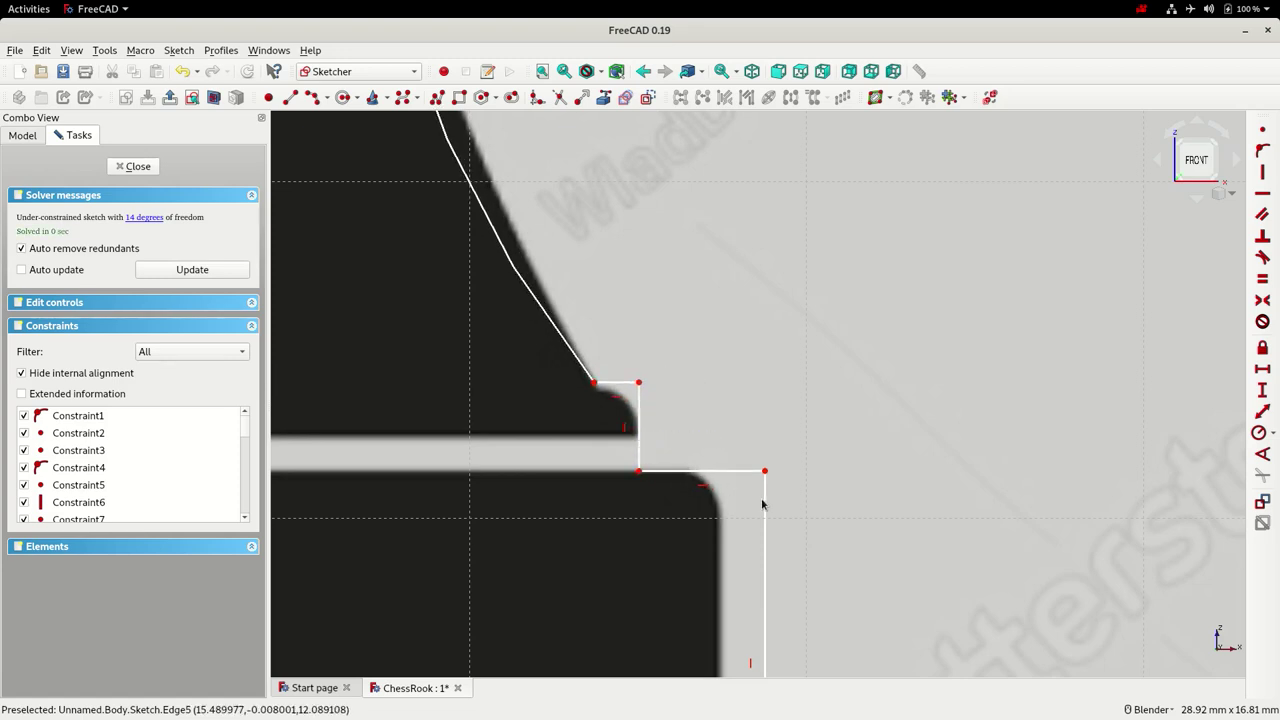
Move the base's side edge, the arc's centre point and the foot step's upper edge to match the image's silhouette.
mouse_move(763, 506)
mouse_down()
mouse_move(734, 491)
mouse_move(721, 500)
mouse_up()
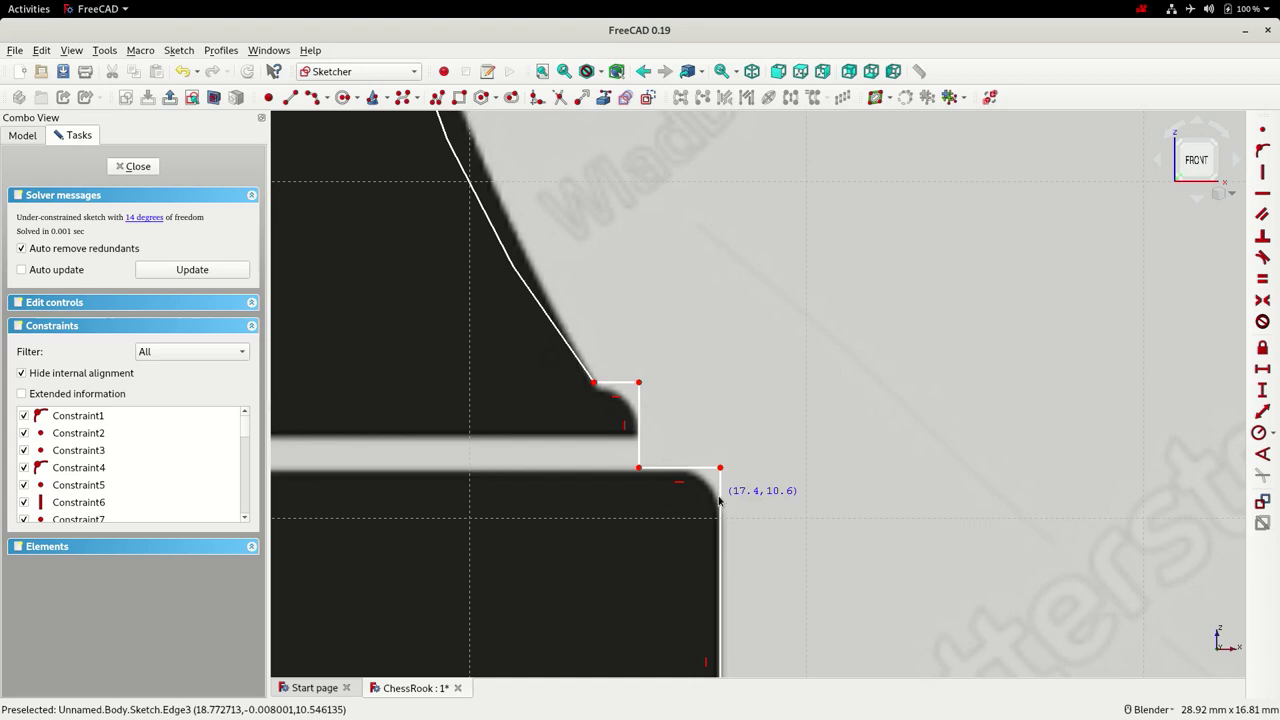
scroll(758, 379, down, 4)
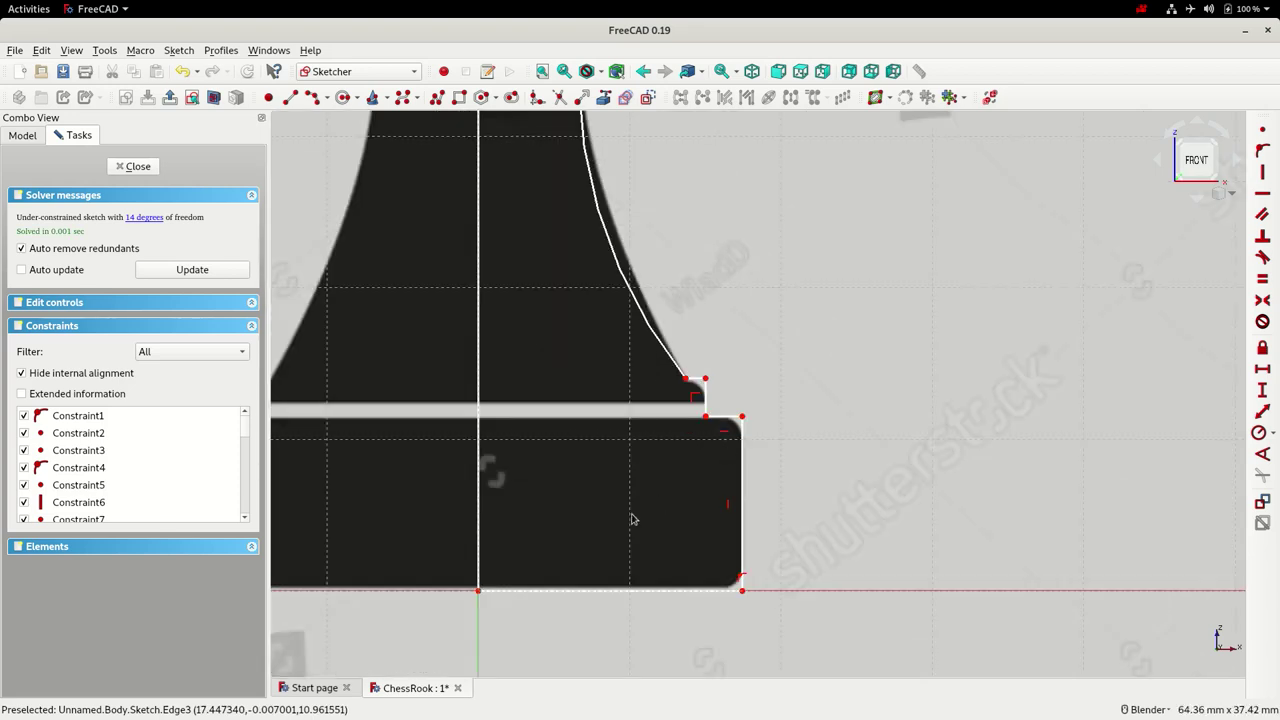
scroll(654, 637, down, 2)
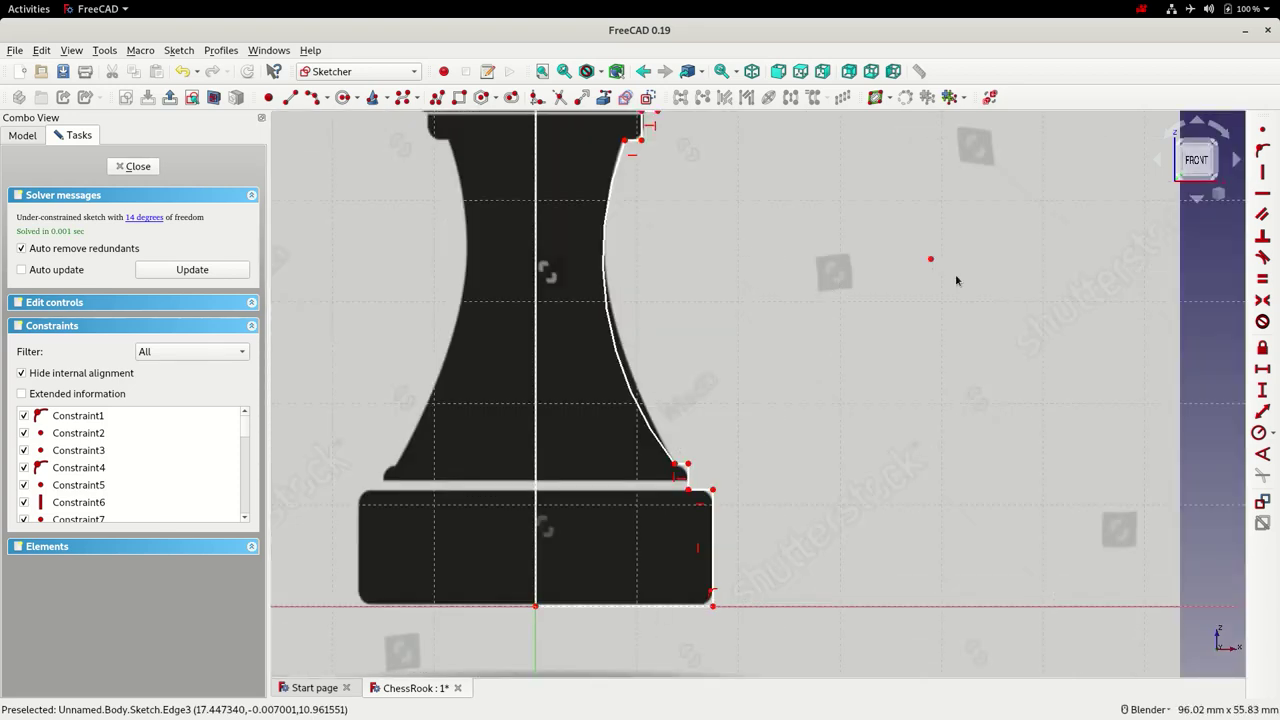
key(g)
key(l)
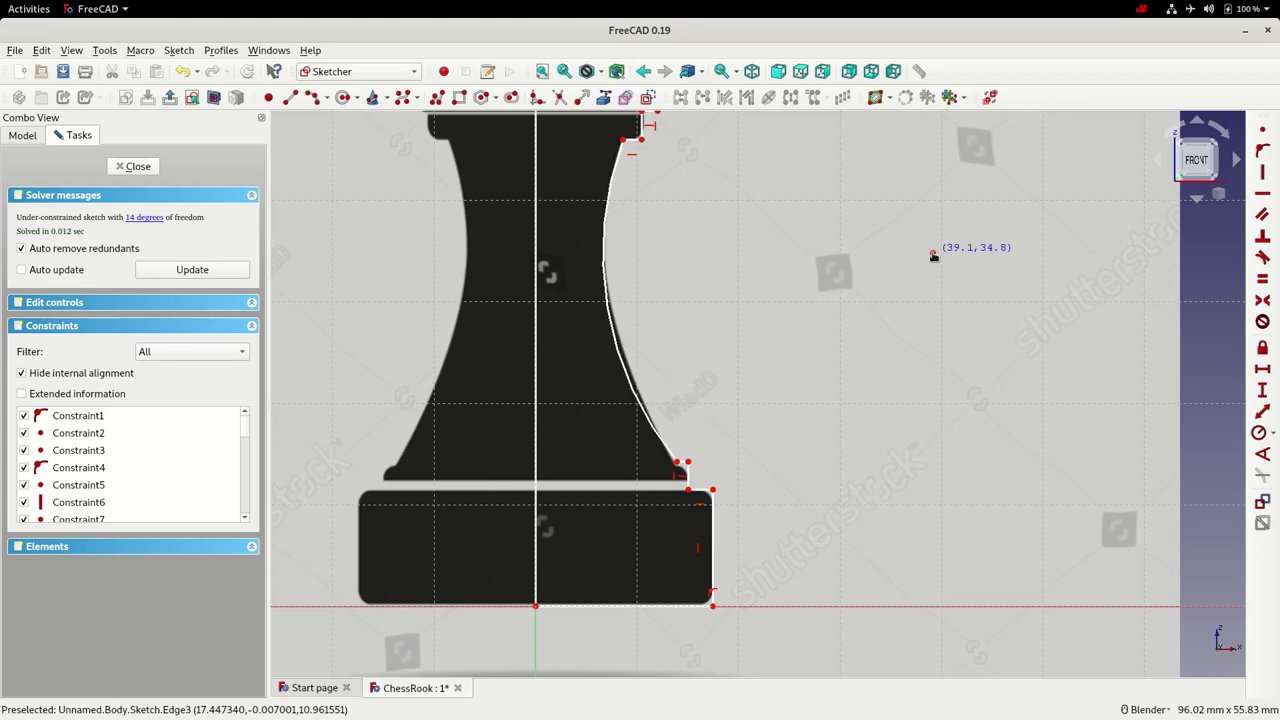
click(933, 252)
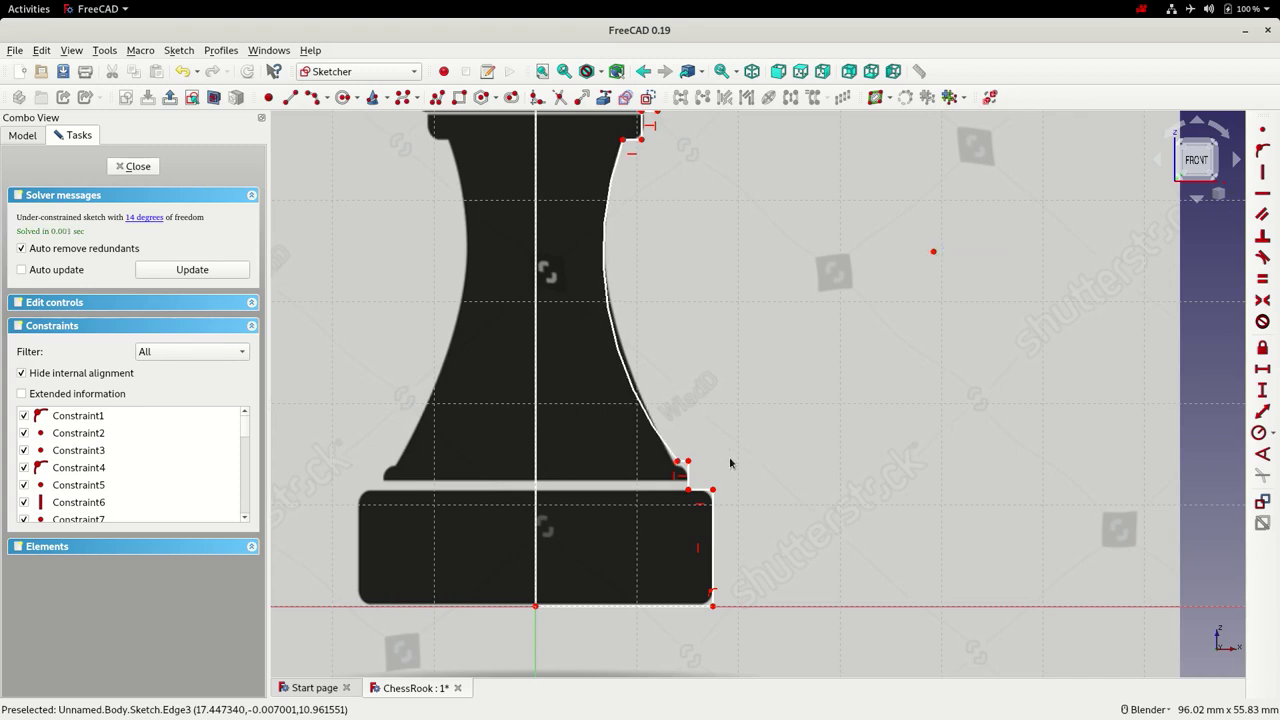
scroll(688, 476, up, 6)
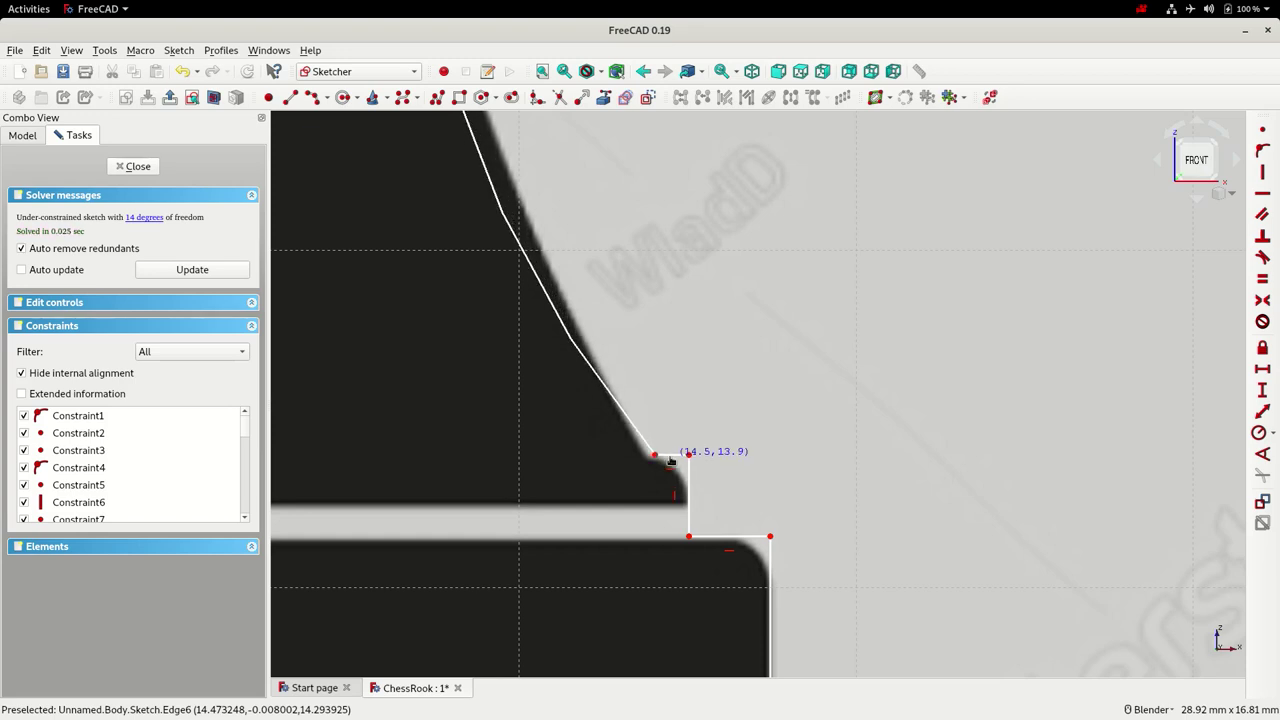
click(670, 454)
scroll(751, 587, down, 8)
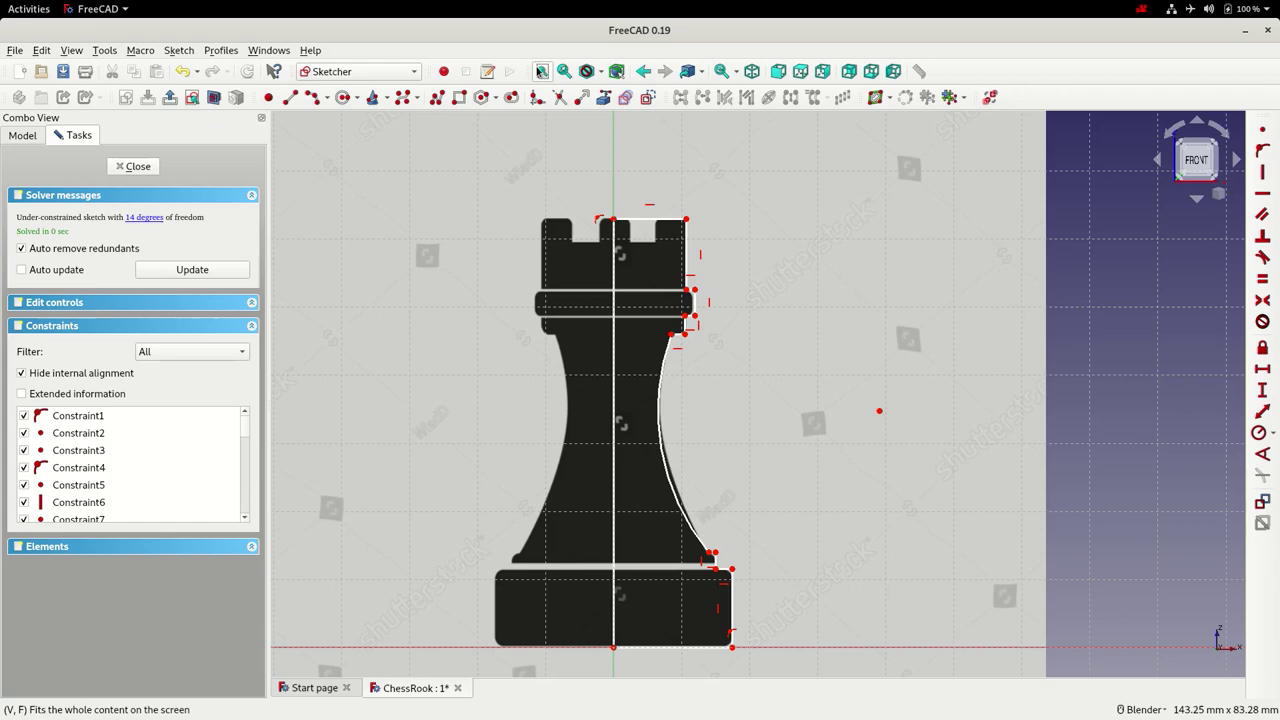
Apply an equal constraint to the collar's upper and lower edges and the foot step's upper edge.
click(542, 71)
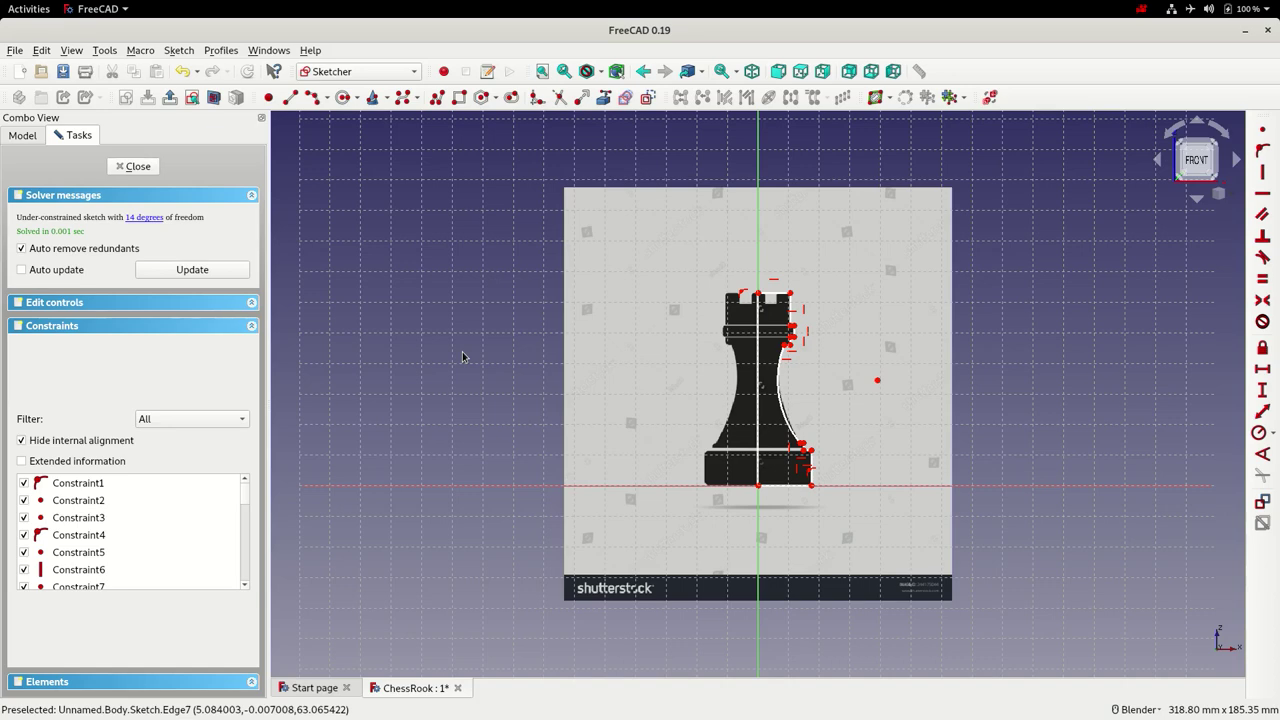
scroll(800, 331, up, 5)
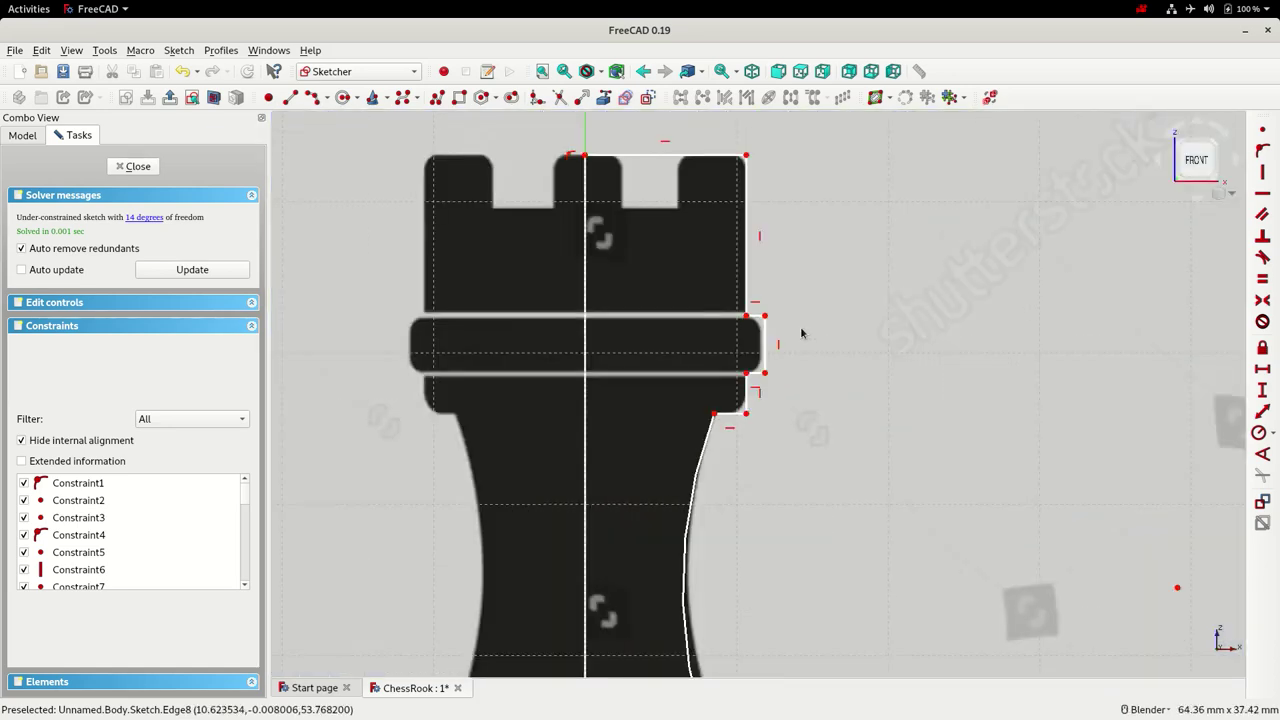
scroll(801, 333, up, 3)
click(734, 310)
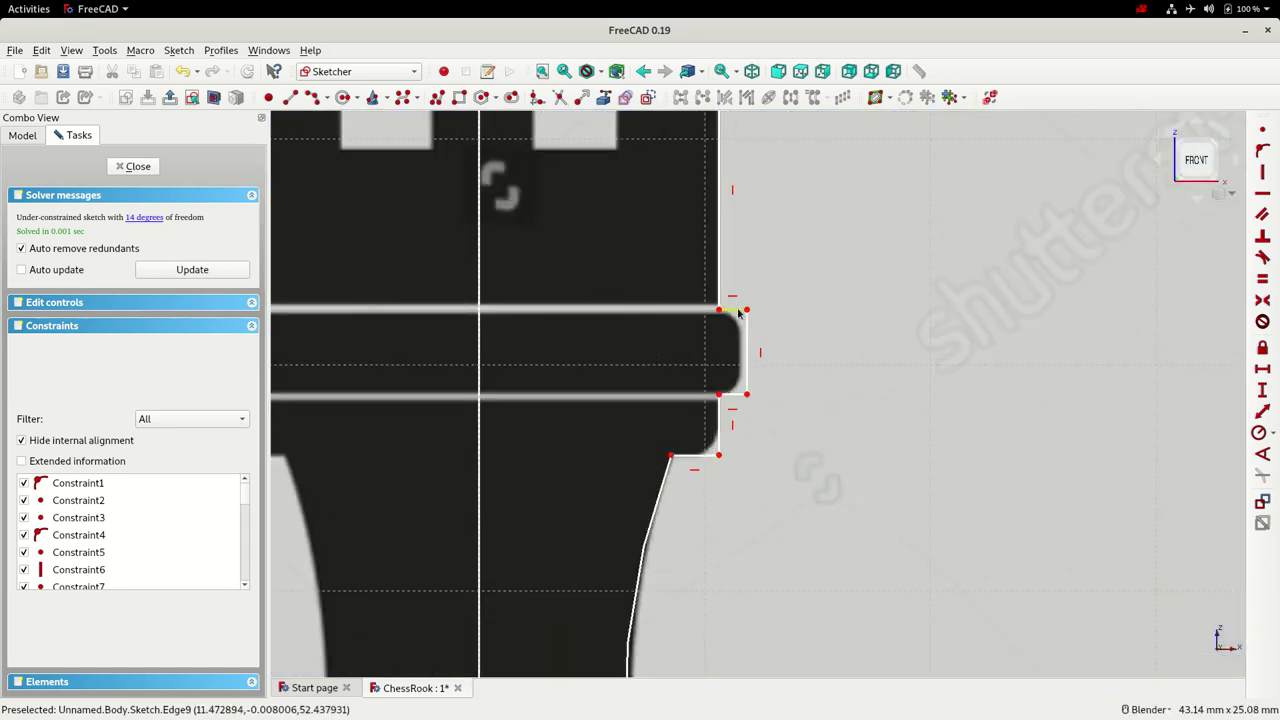
click(734, 399)
scroll(716, 322, down, 3)
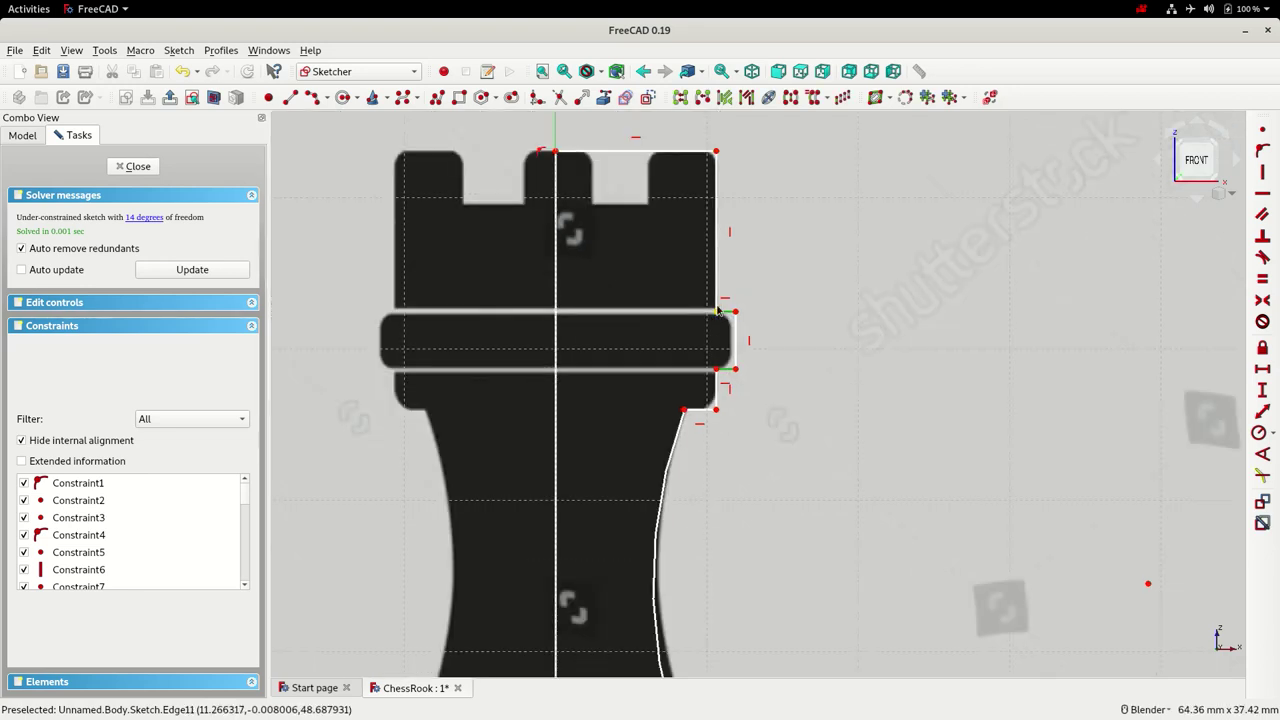
scroll(726, 355, down, 3)
scroll(747, 585, up, 3)
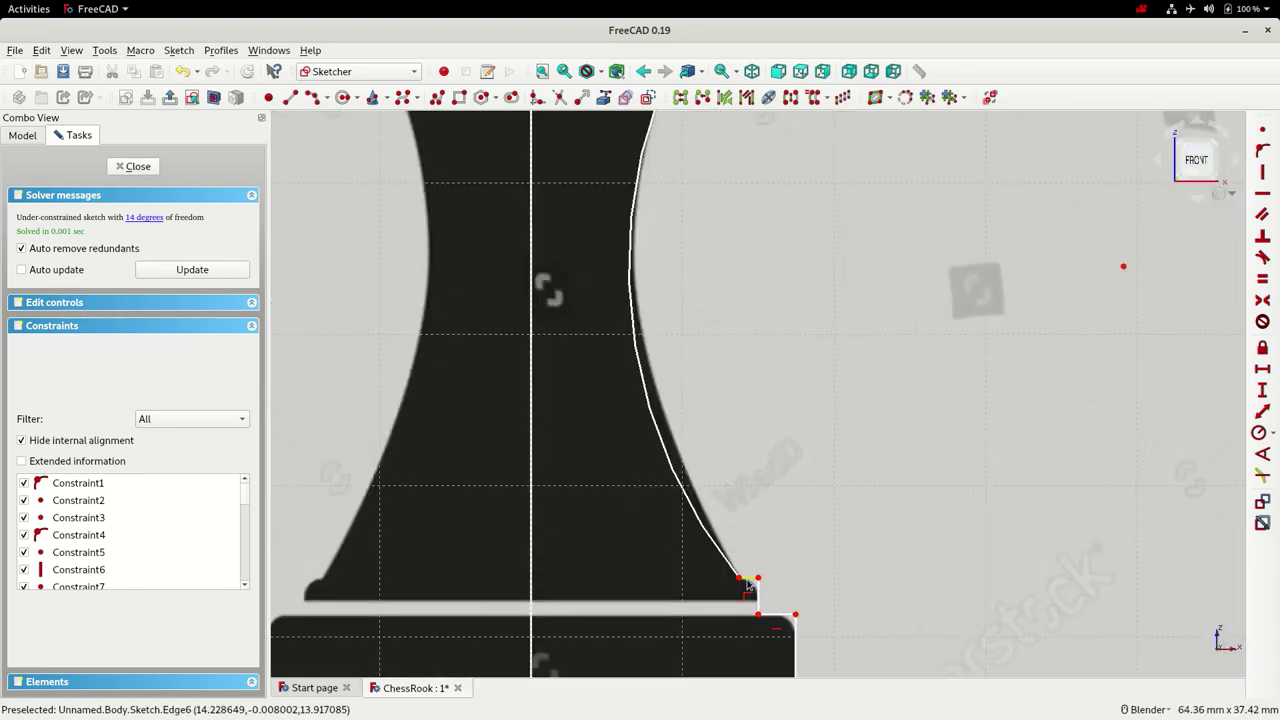
click(748, 580)
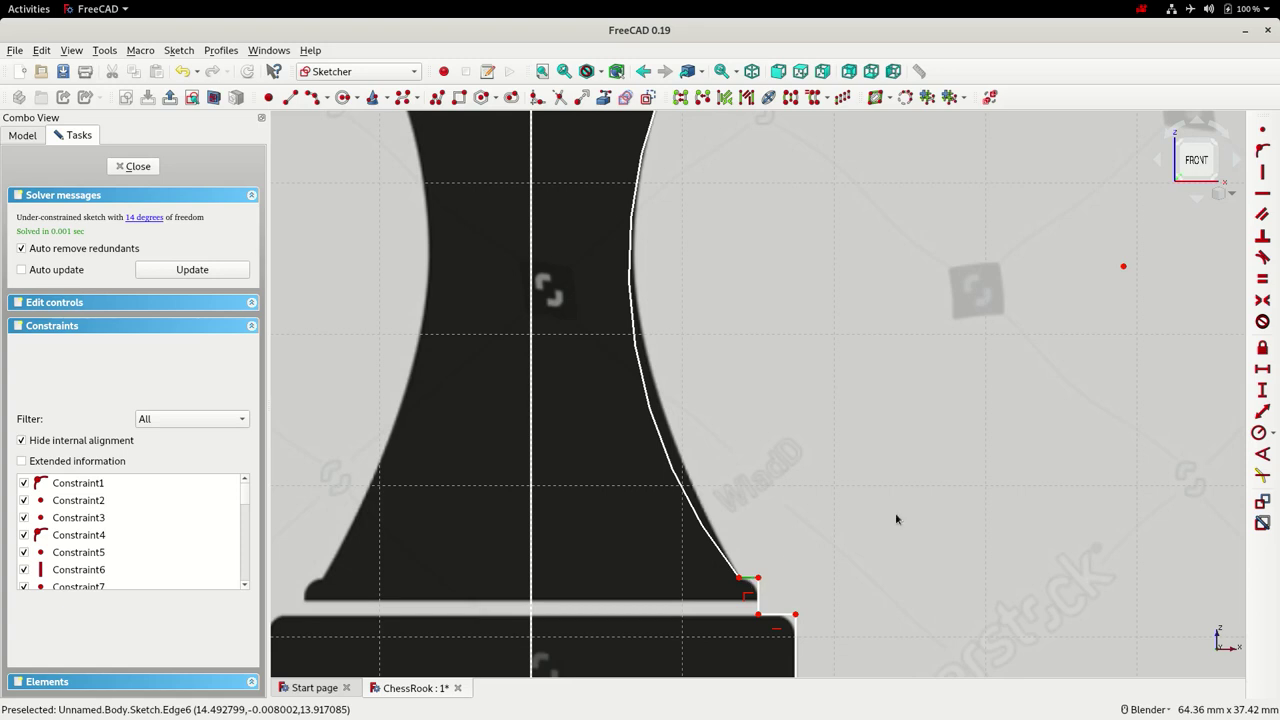
click(1262, 279)
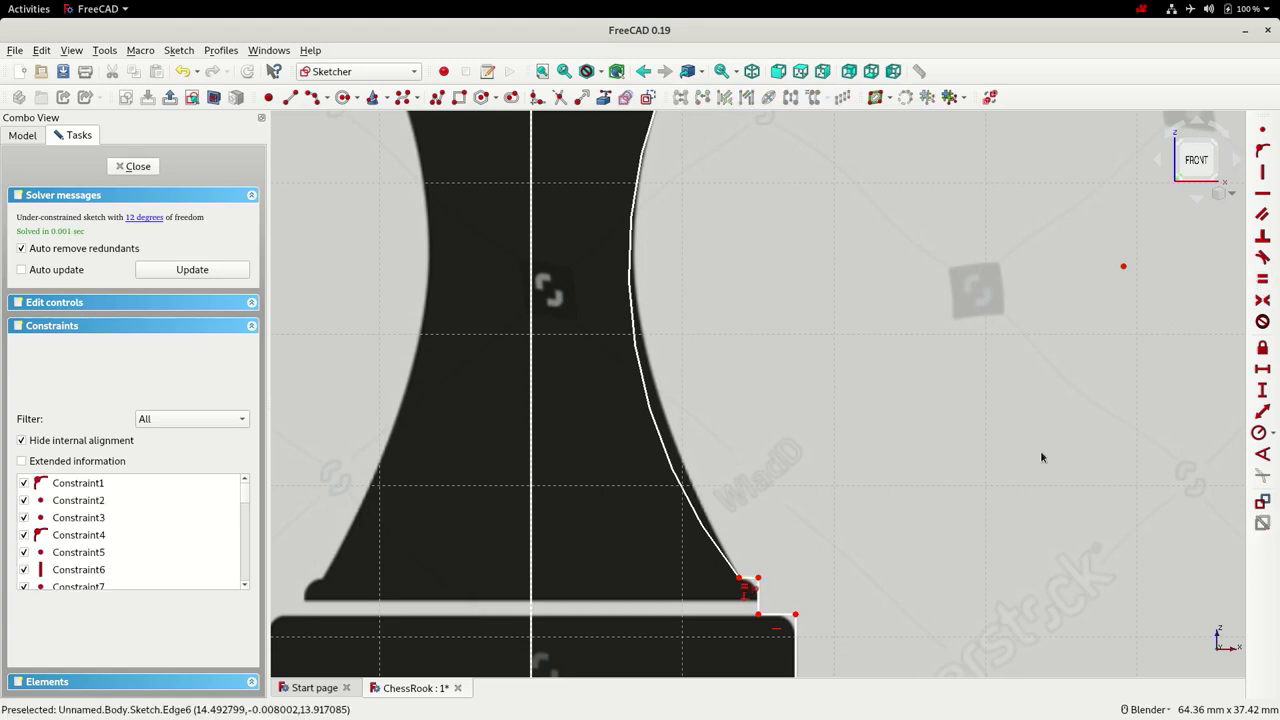
Apply an equal constraint to the base's exposed upper edge and the underside edge of the neck.
click(788, 614)
scroll(740, 383, down, 3)
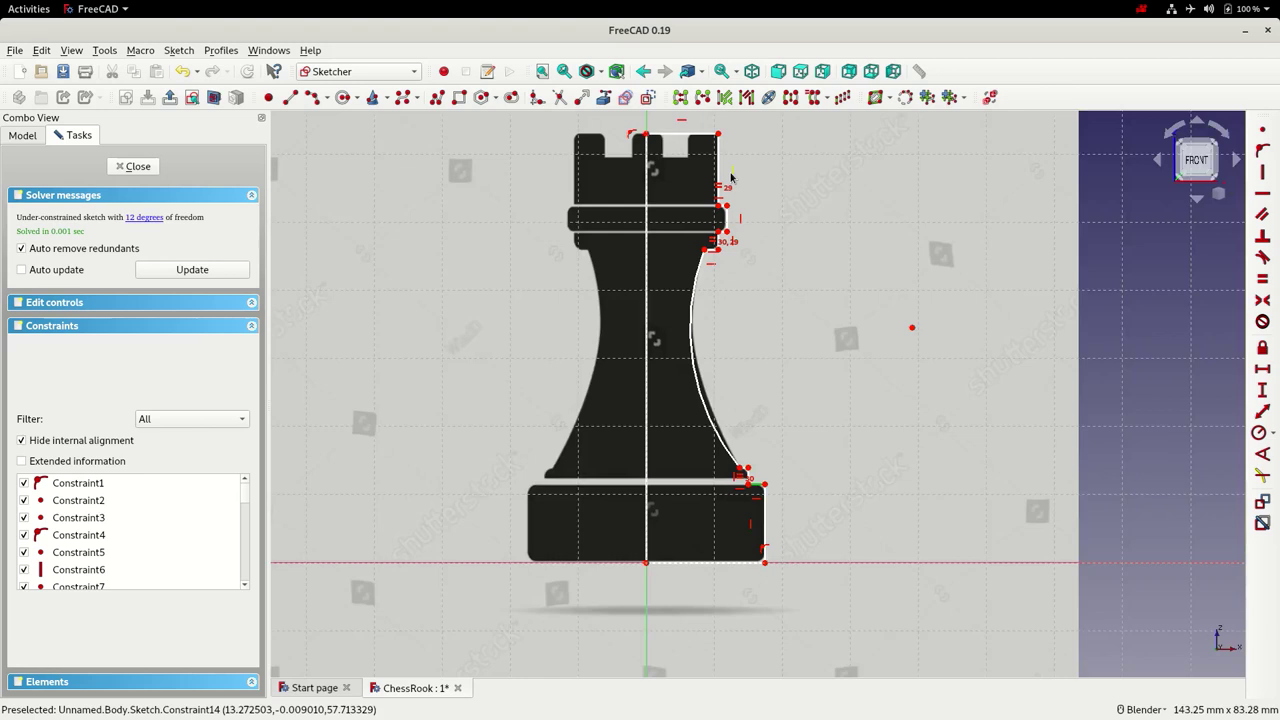
scroll(700, 300, up, 4)
click(690, 337)
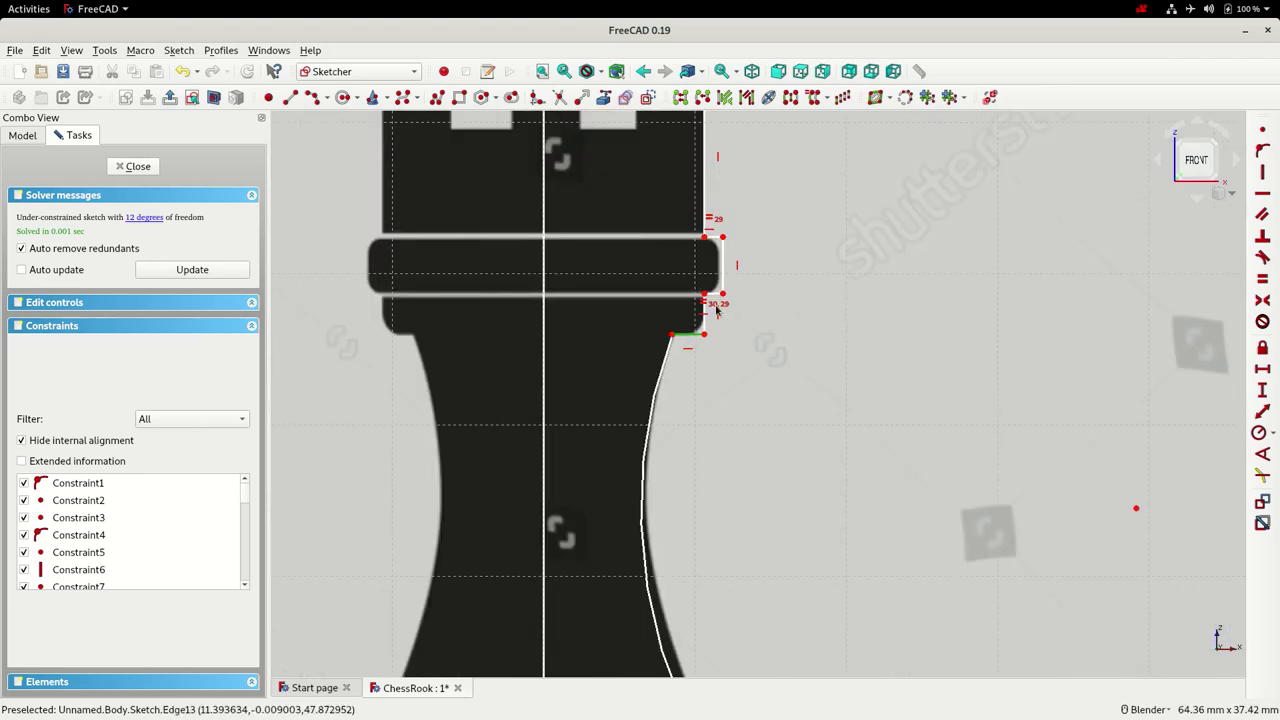
click(1262, 280)
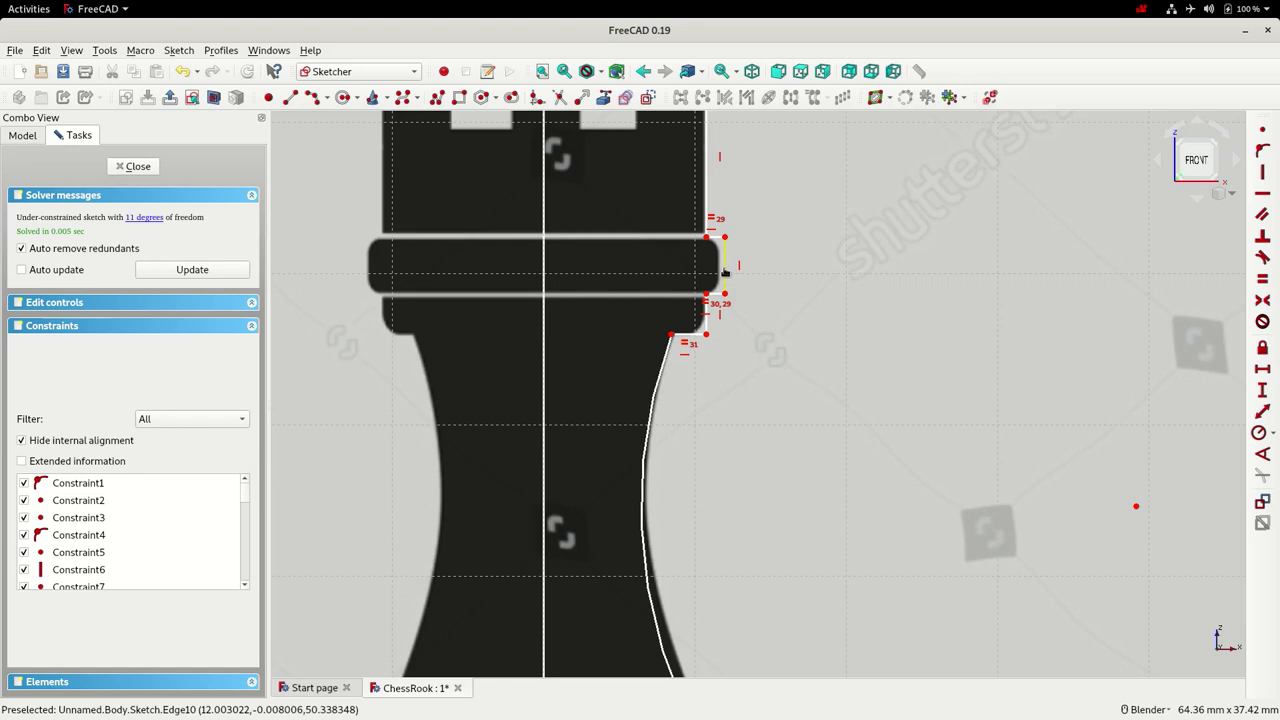
Move the collar's side edge slightly inward to fit the silhouette in the image.
drag(725, 272, 722, 268)
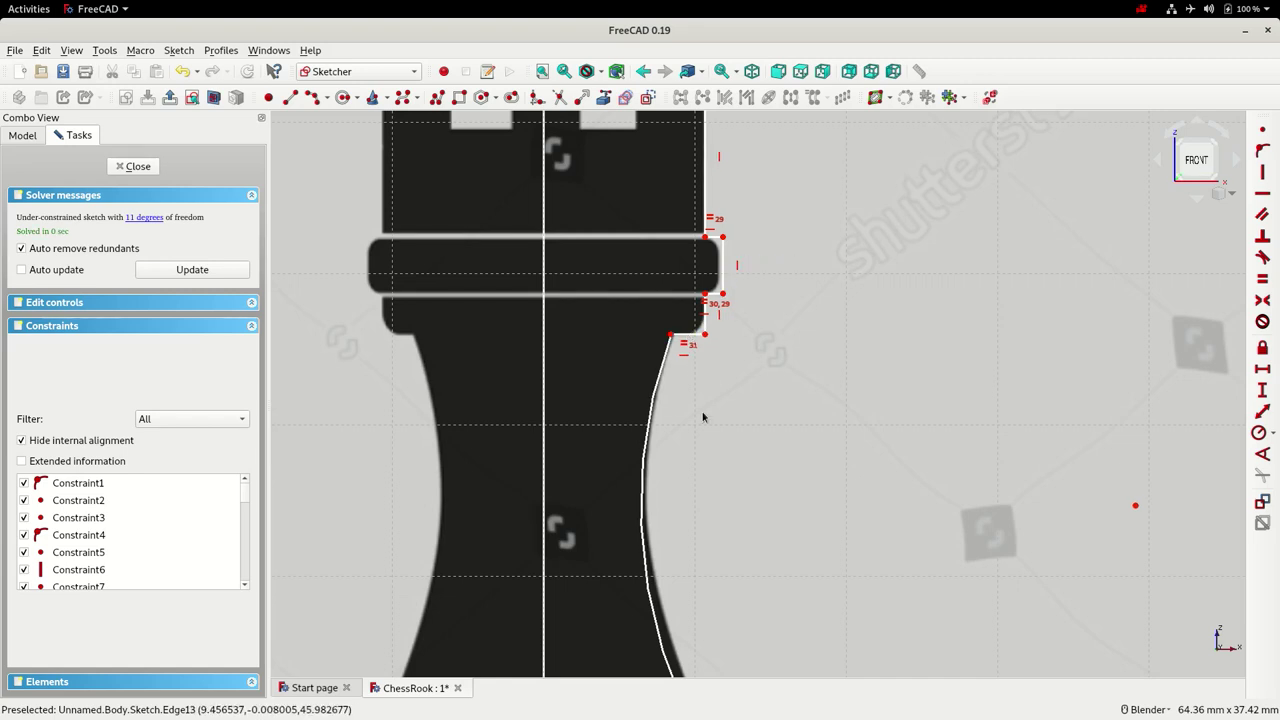
scroll(703, 417, down, 2)
scroll(640, 270, down, 1)
scroll(703, 556, up, 1)
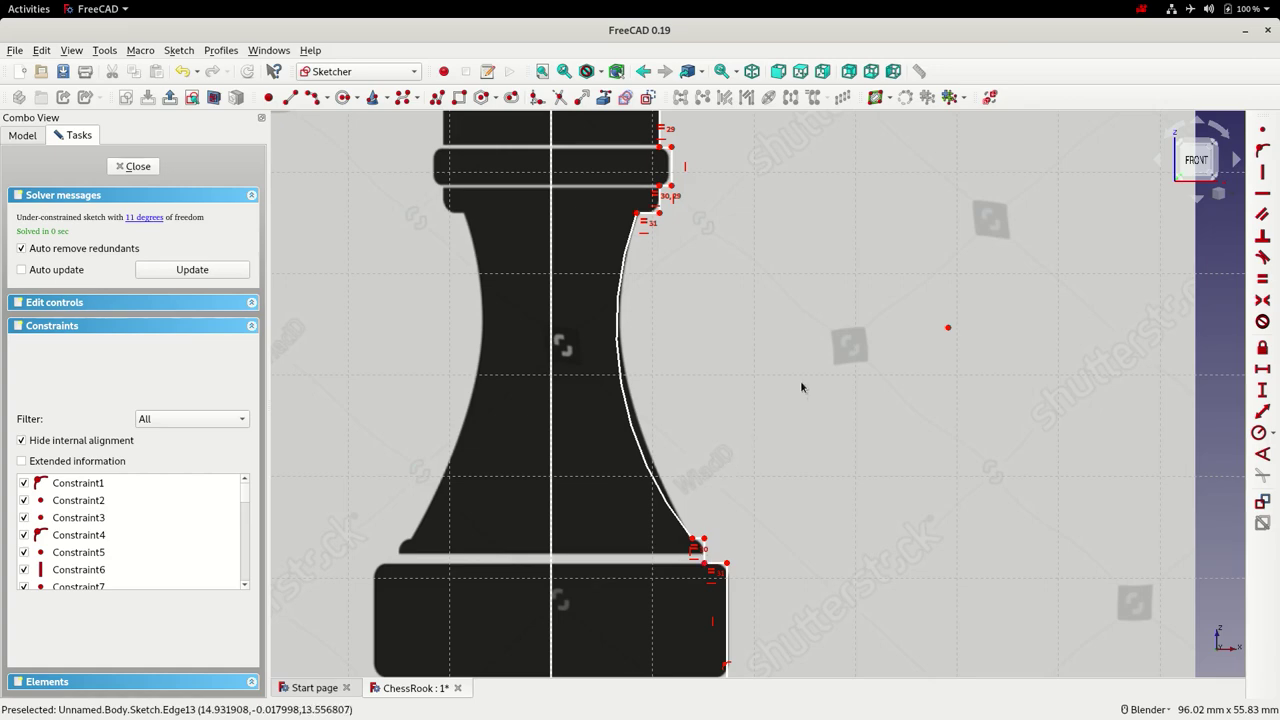
scroll(800, 387, down, 1)
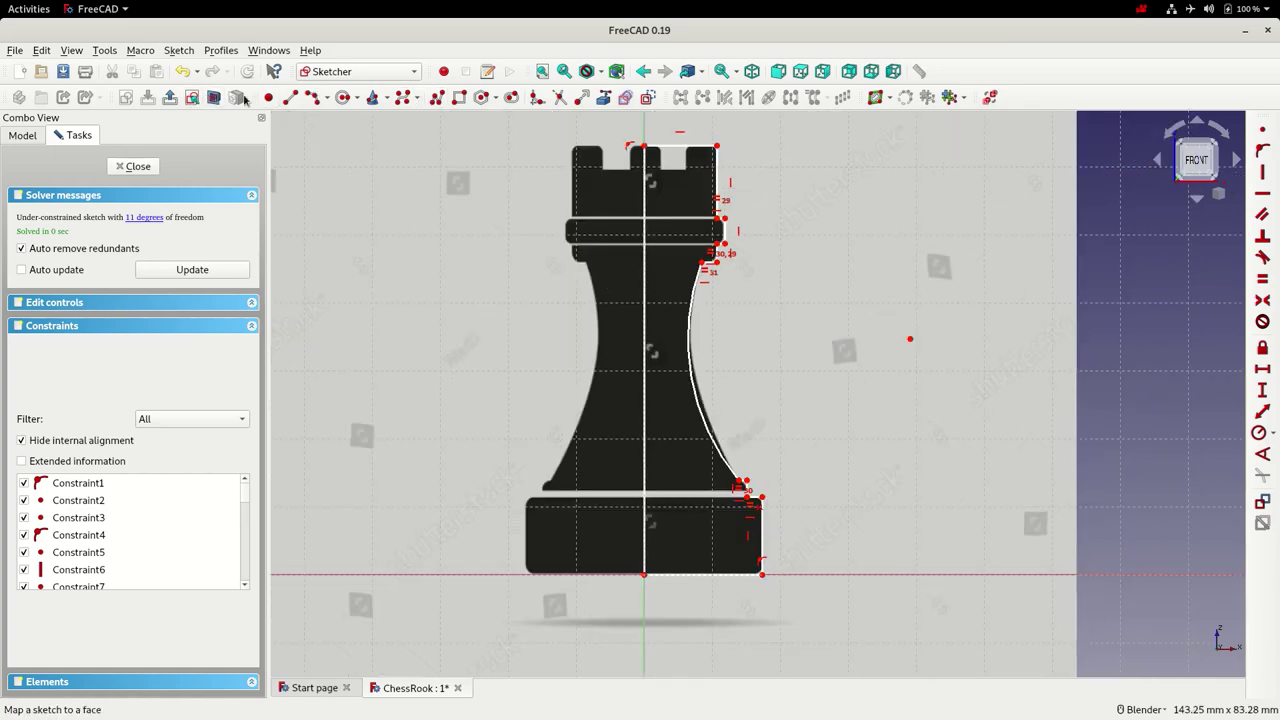
click(541, 72)
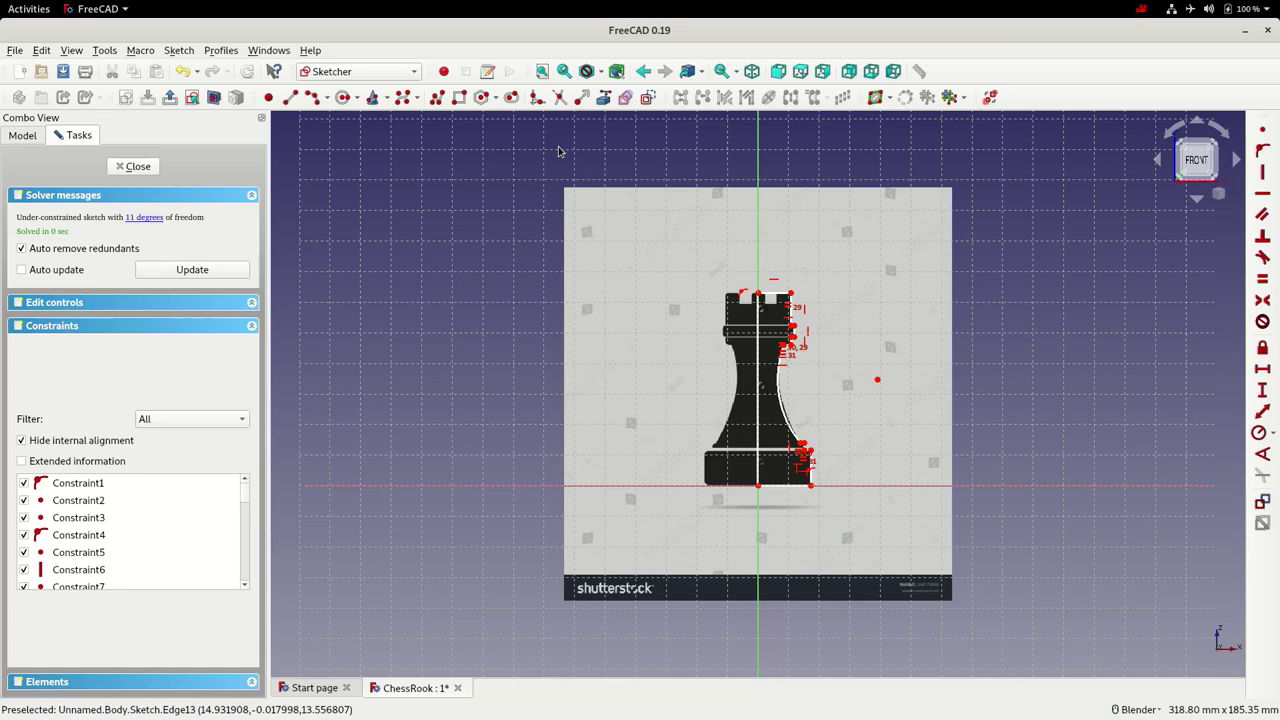
Close the sketch and revolve the profile 360° about the vertical sketch axis with Reversed enabled.
click(130, 167)
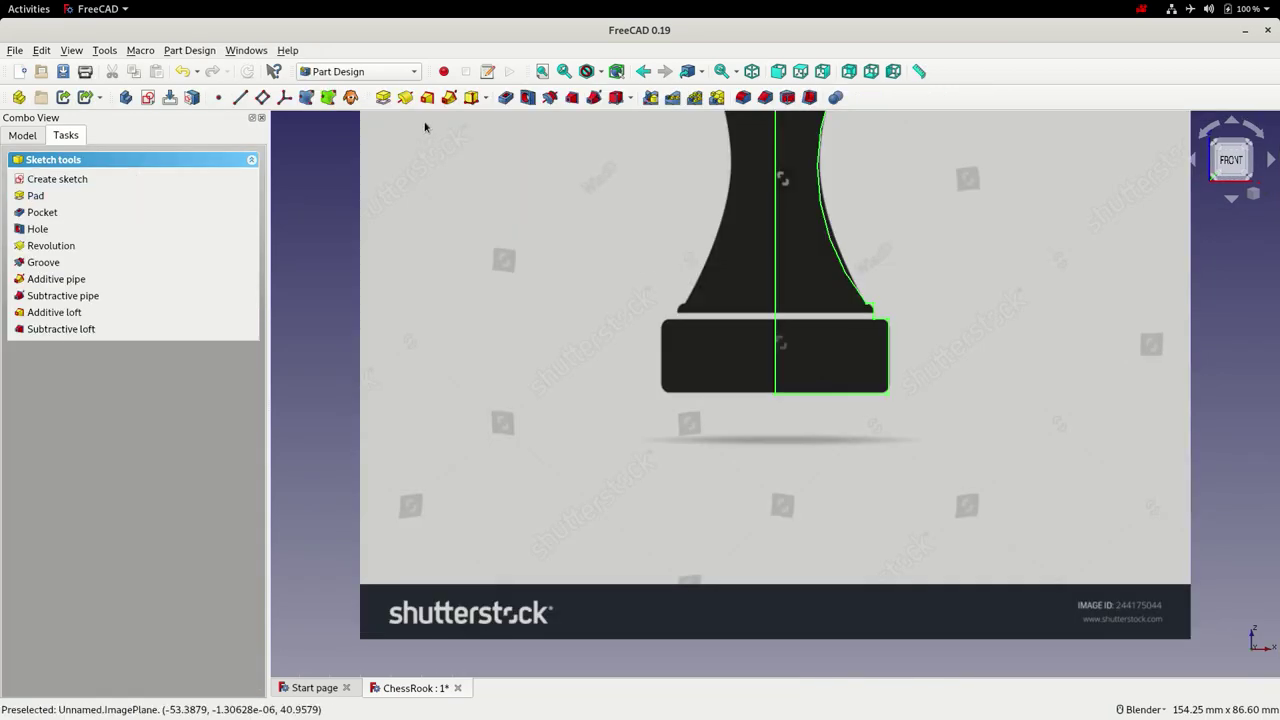
click(405, 97)
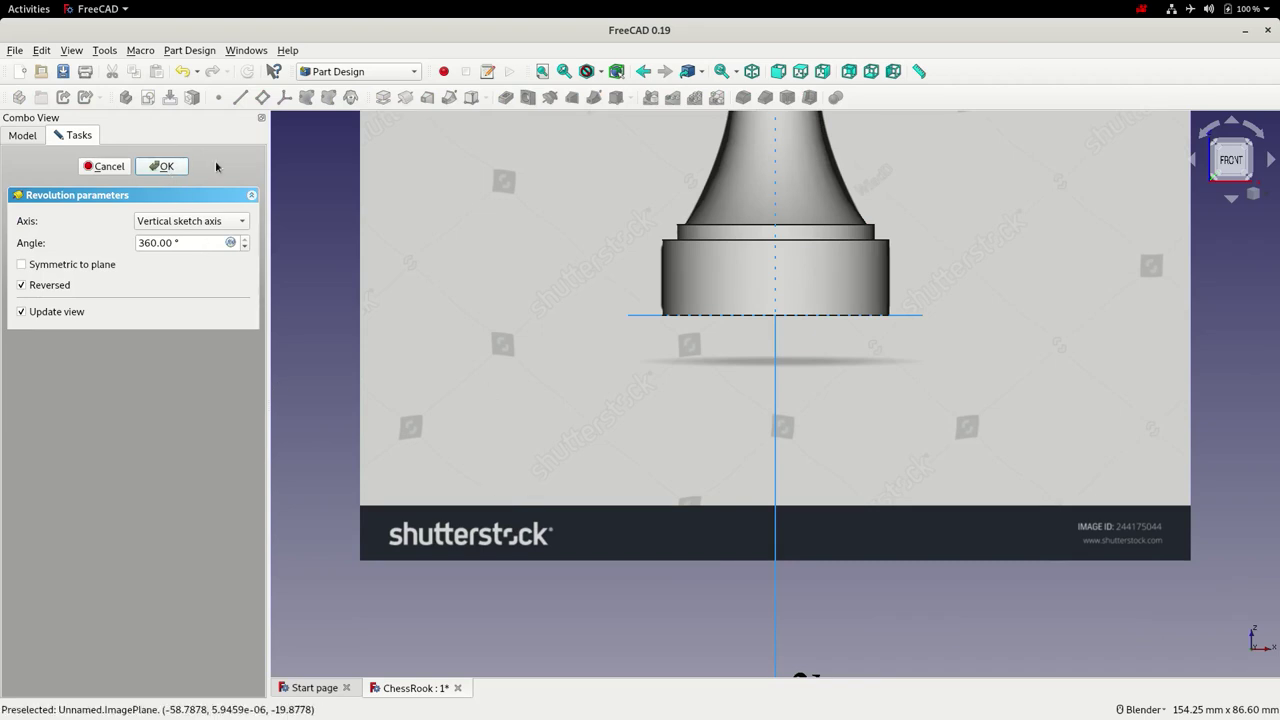
click(162, 166)
click(542, 71)
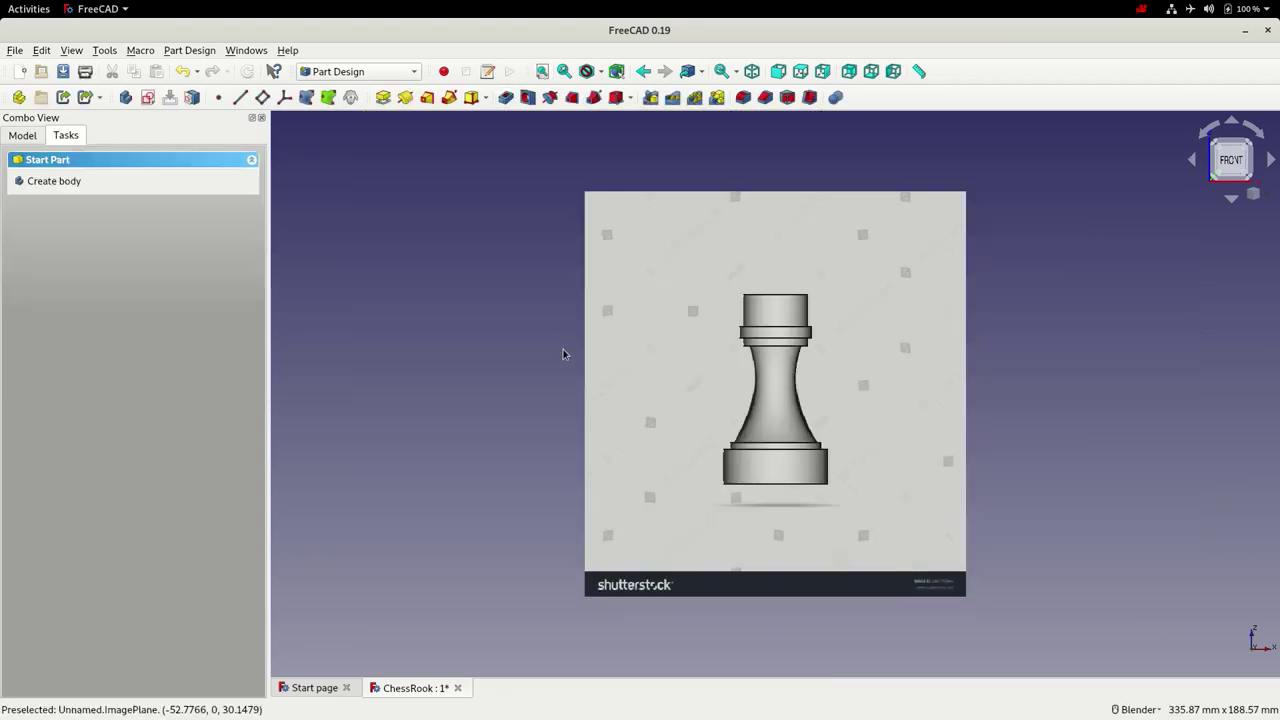
click(563, 354)
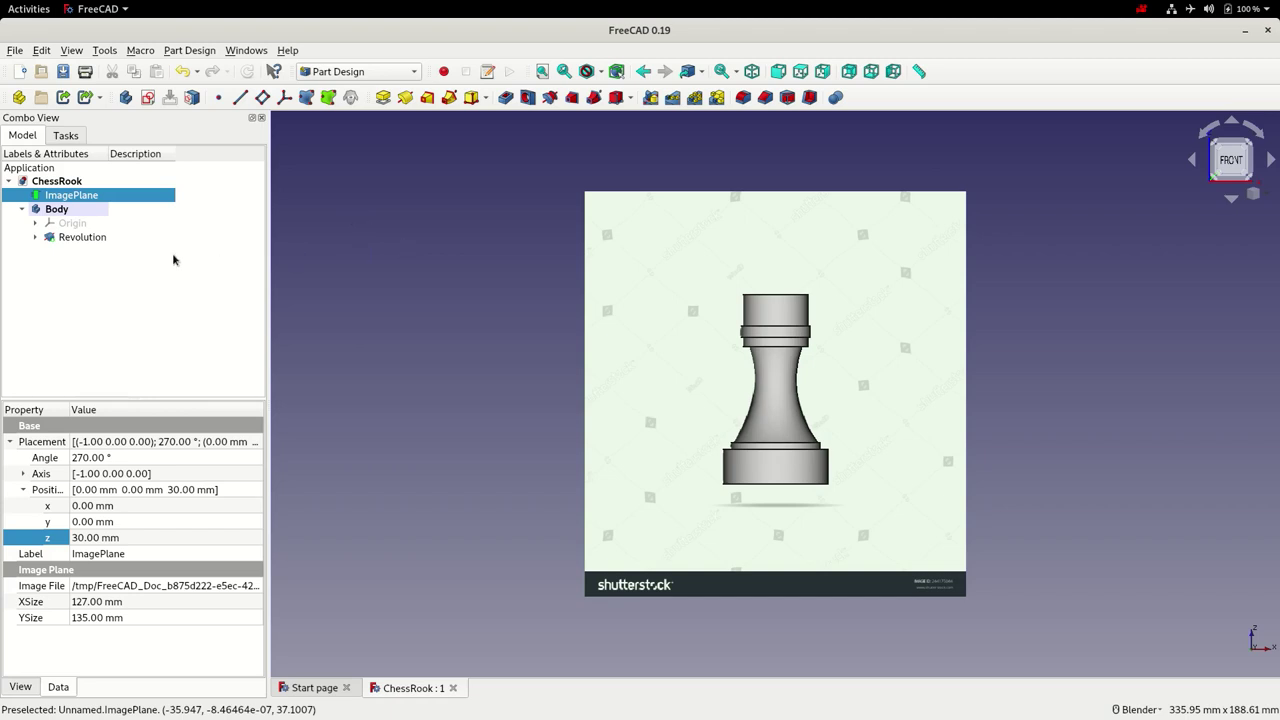
Toggle the revolved body's visibility repeatedly to compare its shape with the reference image behind it.
click(77, 238)
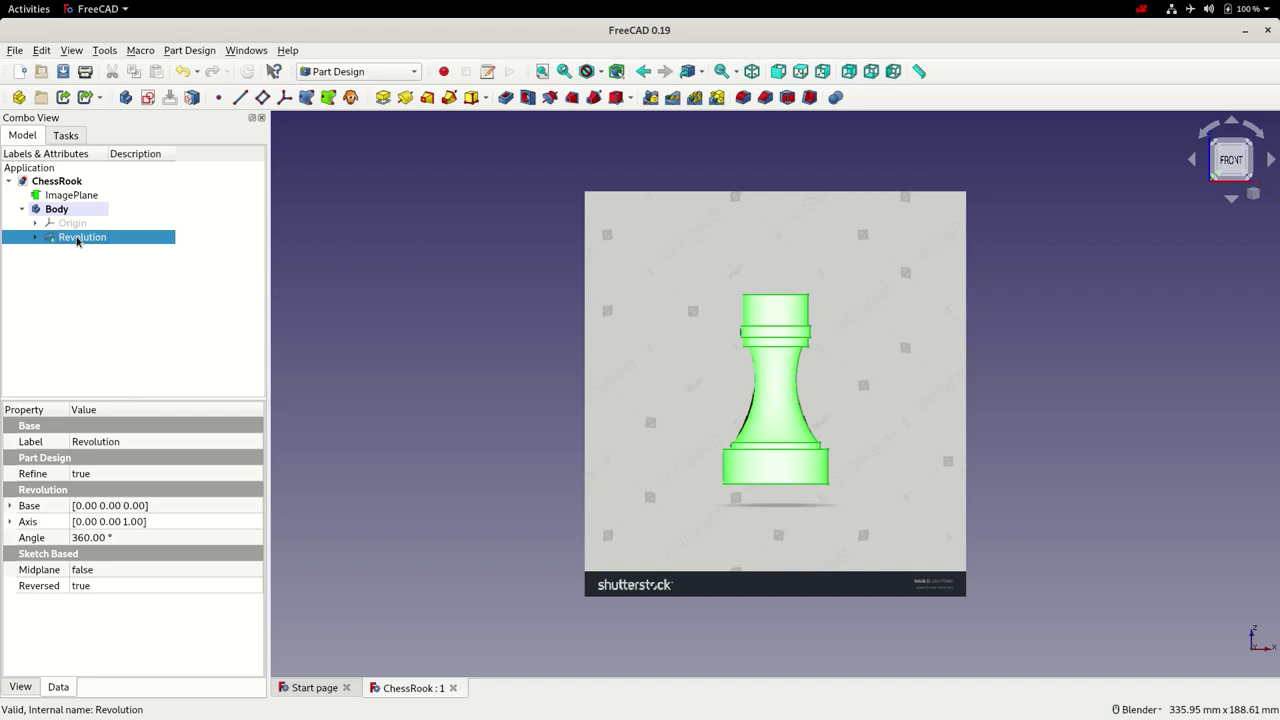
key(space)
key(space)
key(space)
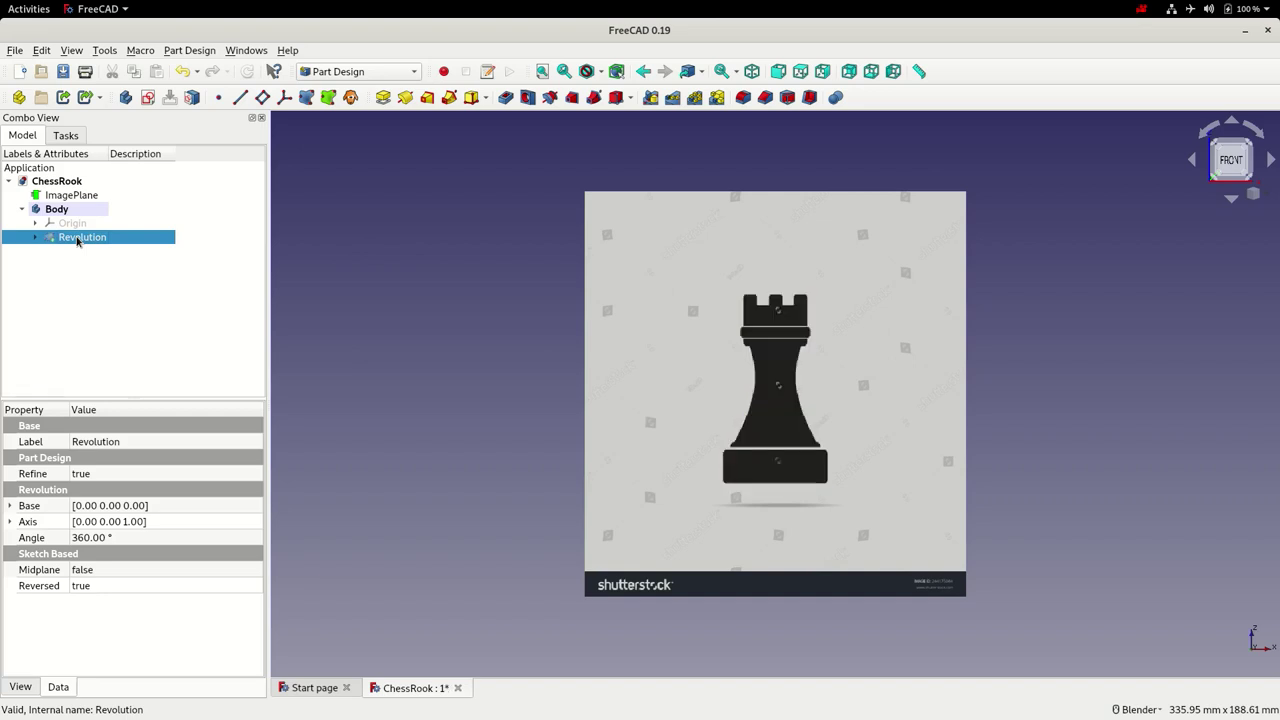
key(space)
key(space)
key(space)
key(space)
key(space)
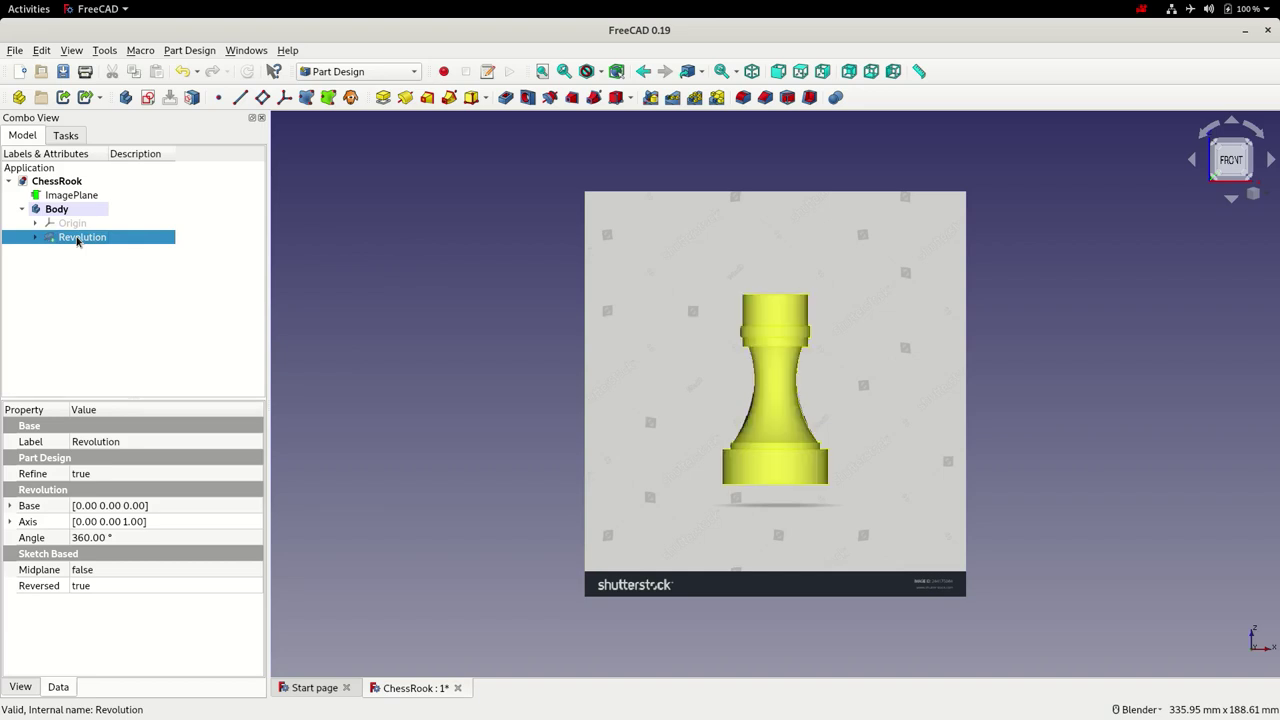
Hide the reference image plane and create a new sketch on the rook's top face.
click(82, 196)
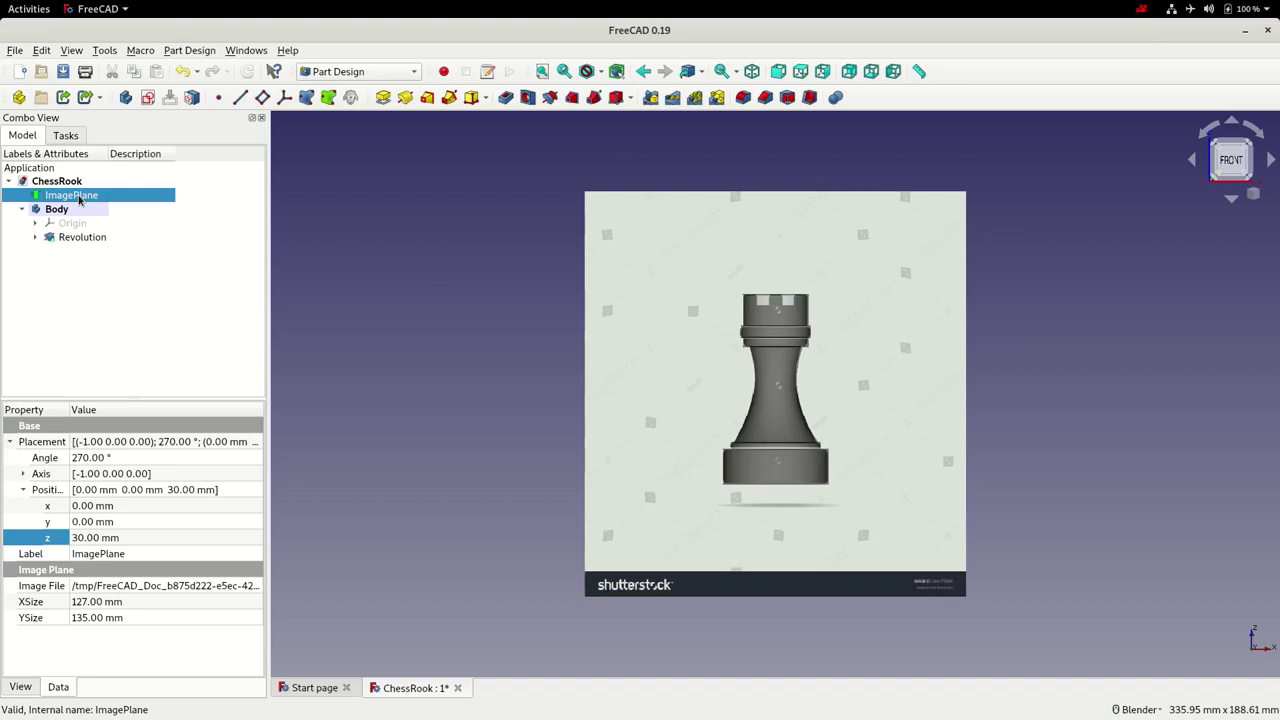
key(space)
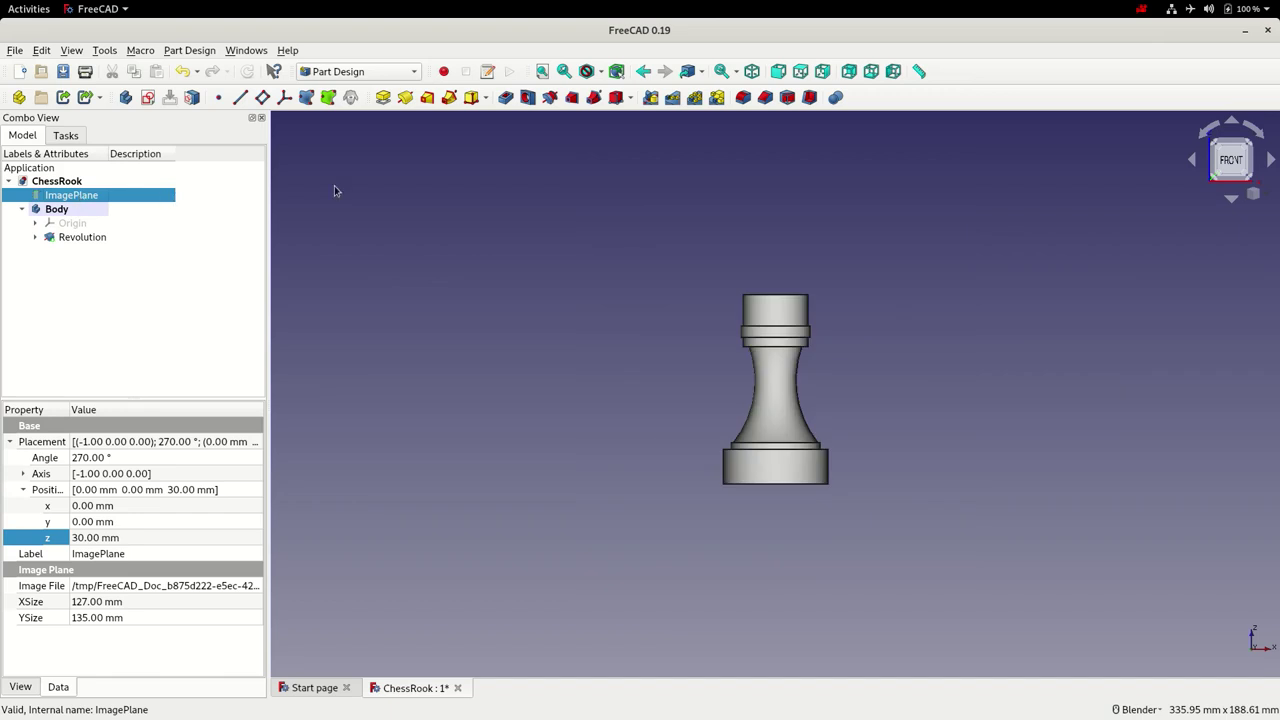
click(801, 72)
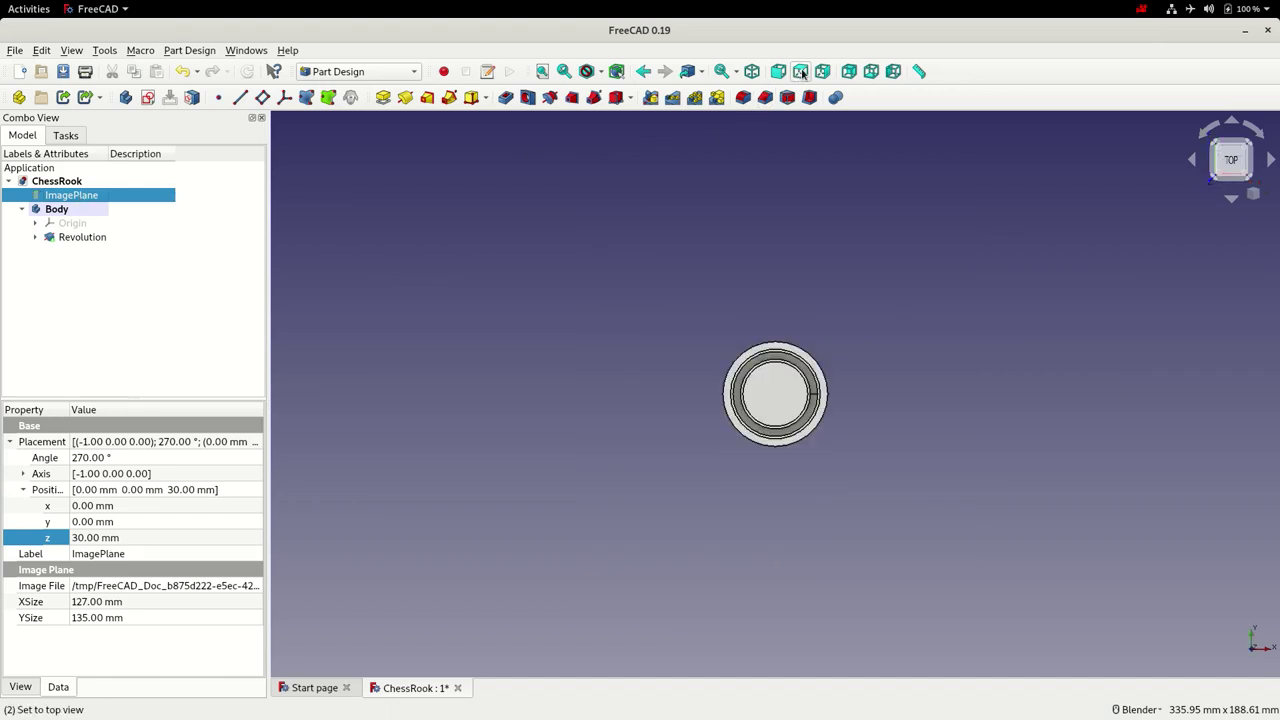
click(778, 394)
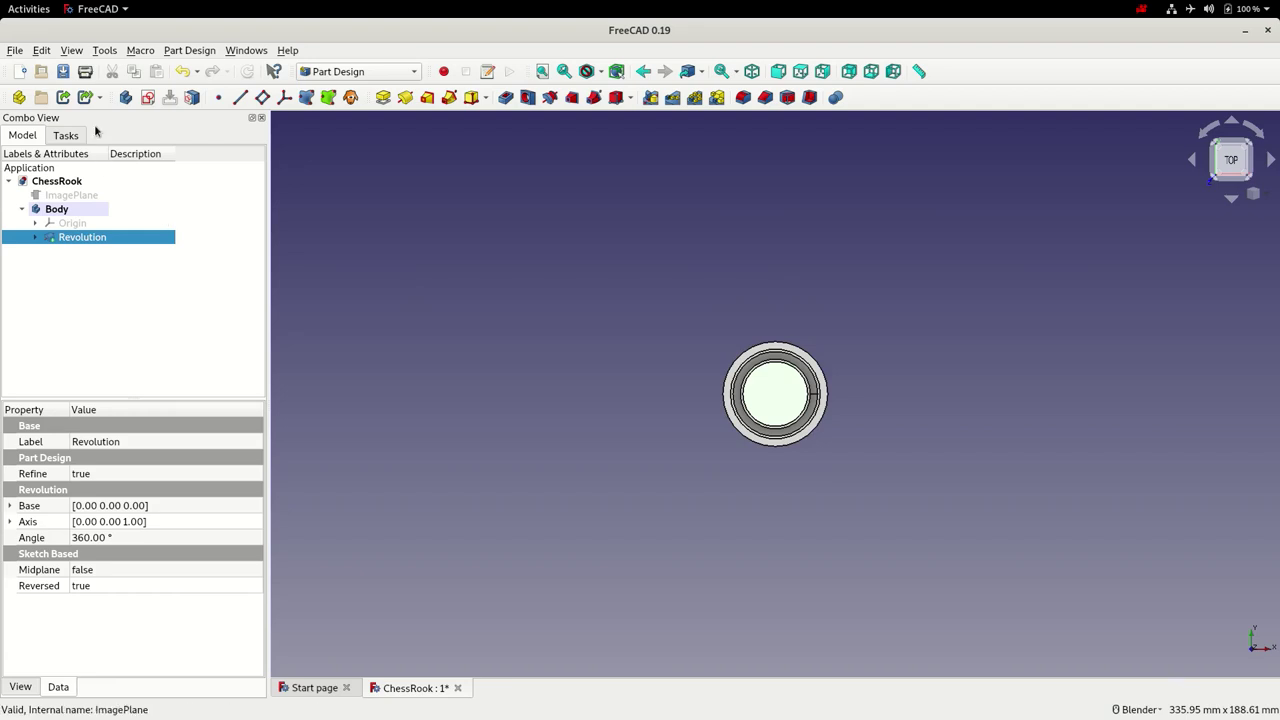
click(147, 98)
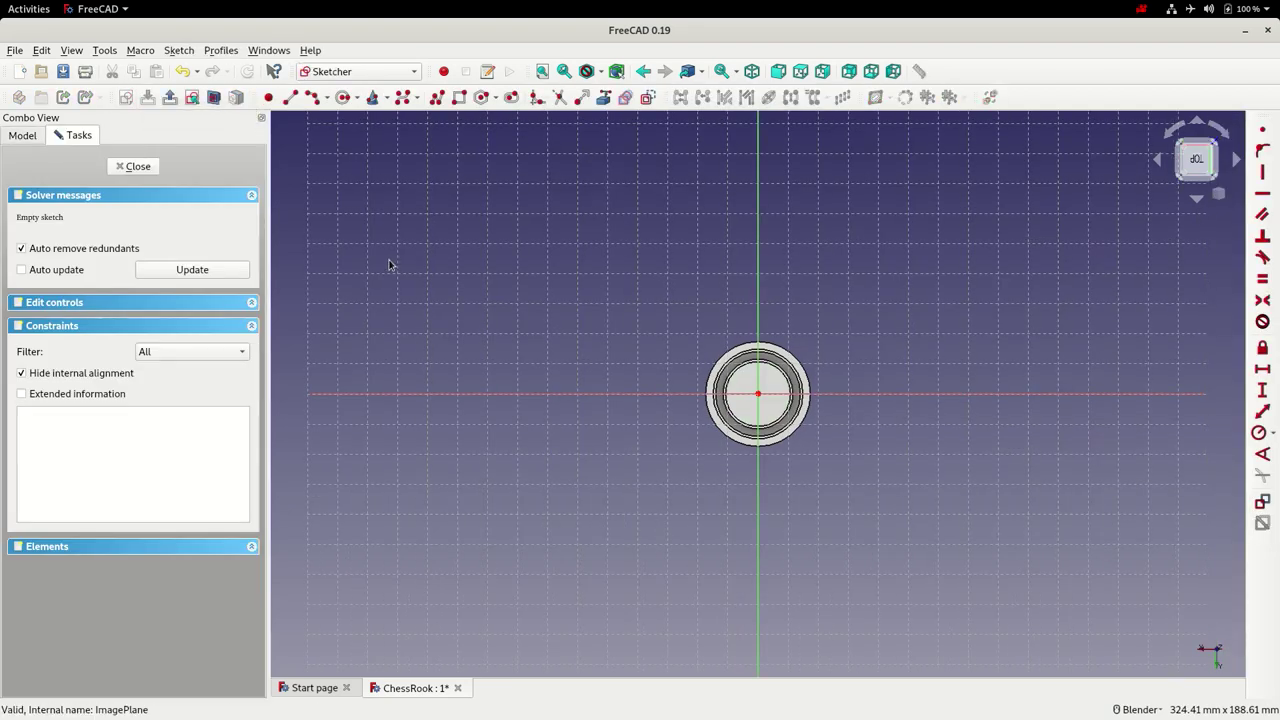
Draw a tall rectangle across the rook's top view, extending past the base circle above and below and enclosing the origin.
click(459, 97)
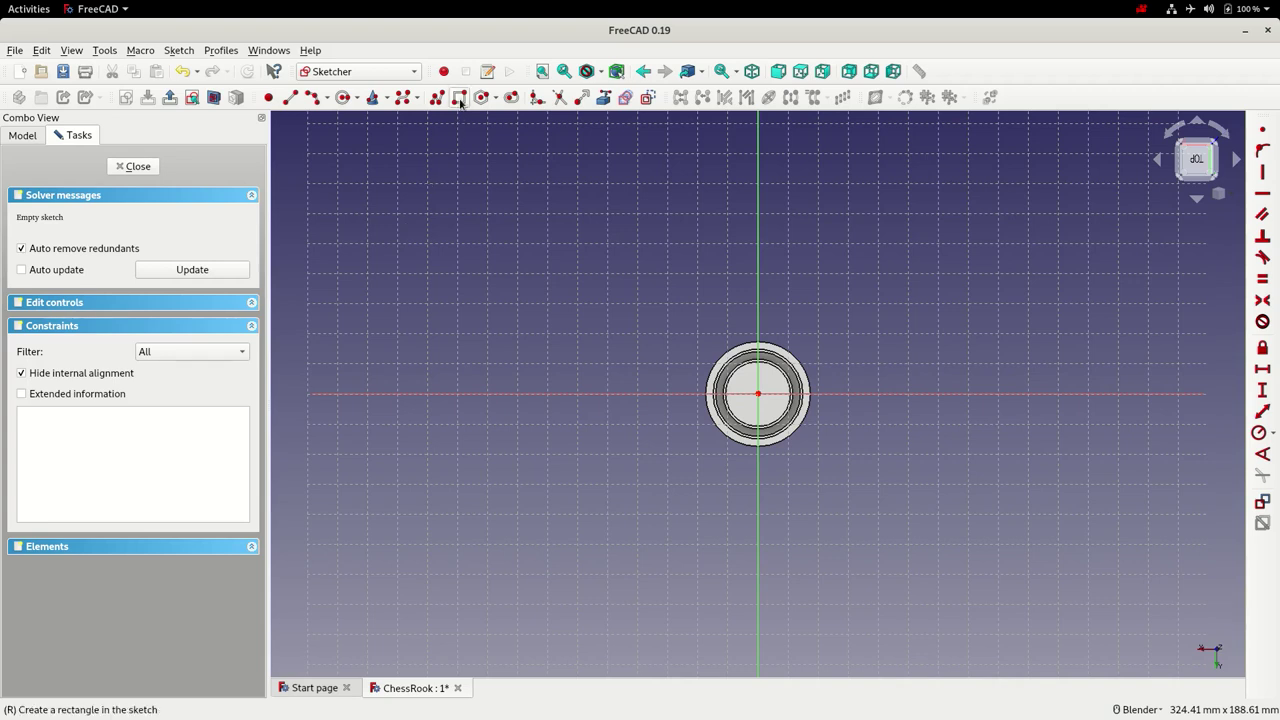
click(727, 320)
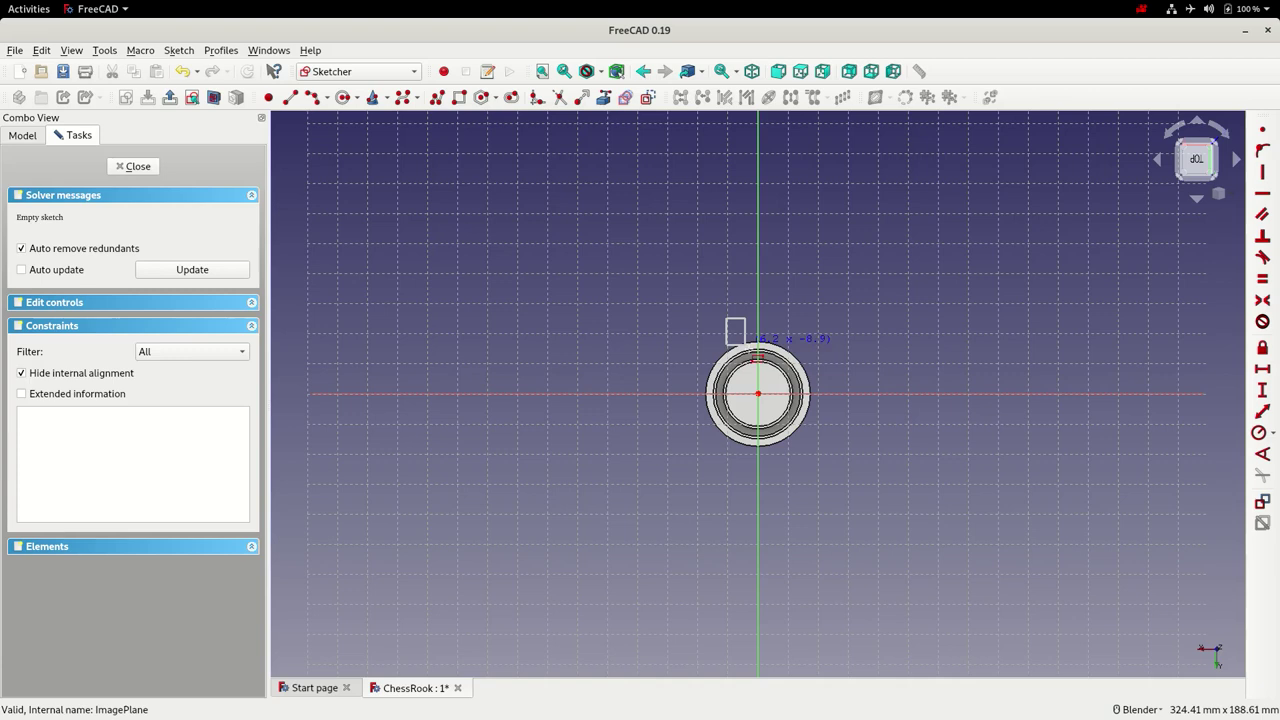
click(794, 483)
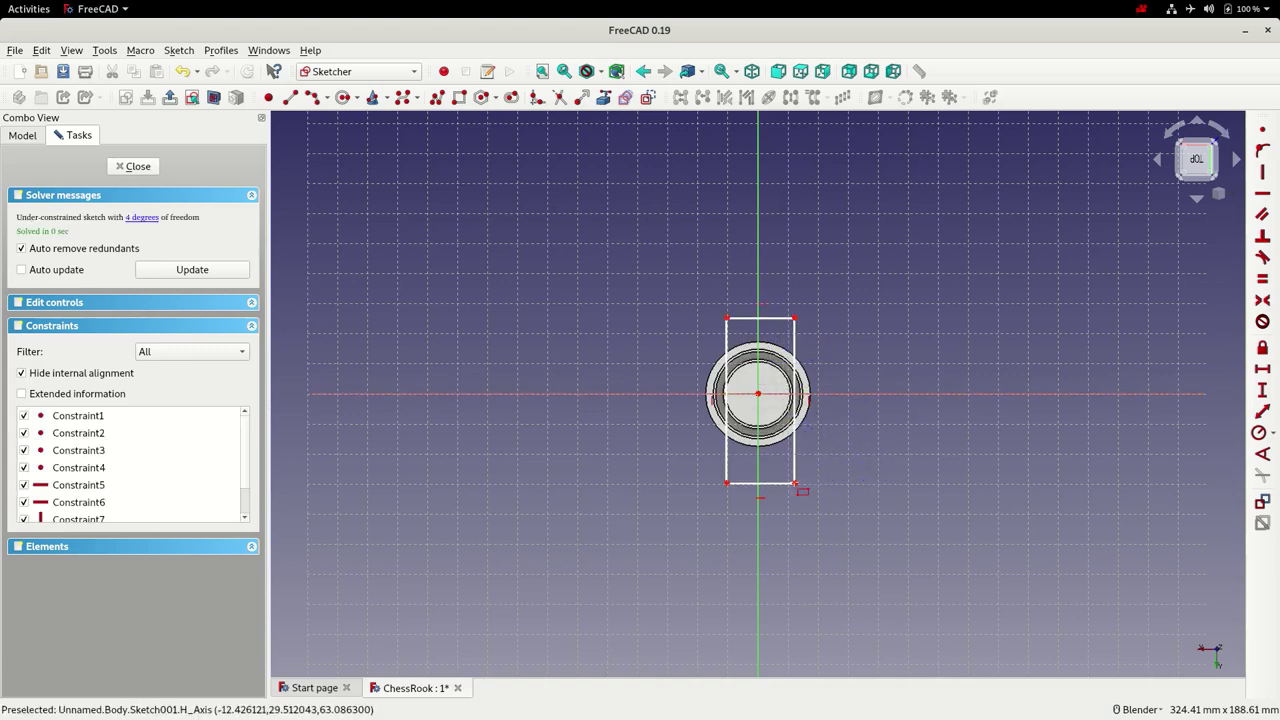
right_click(924, 450)
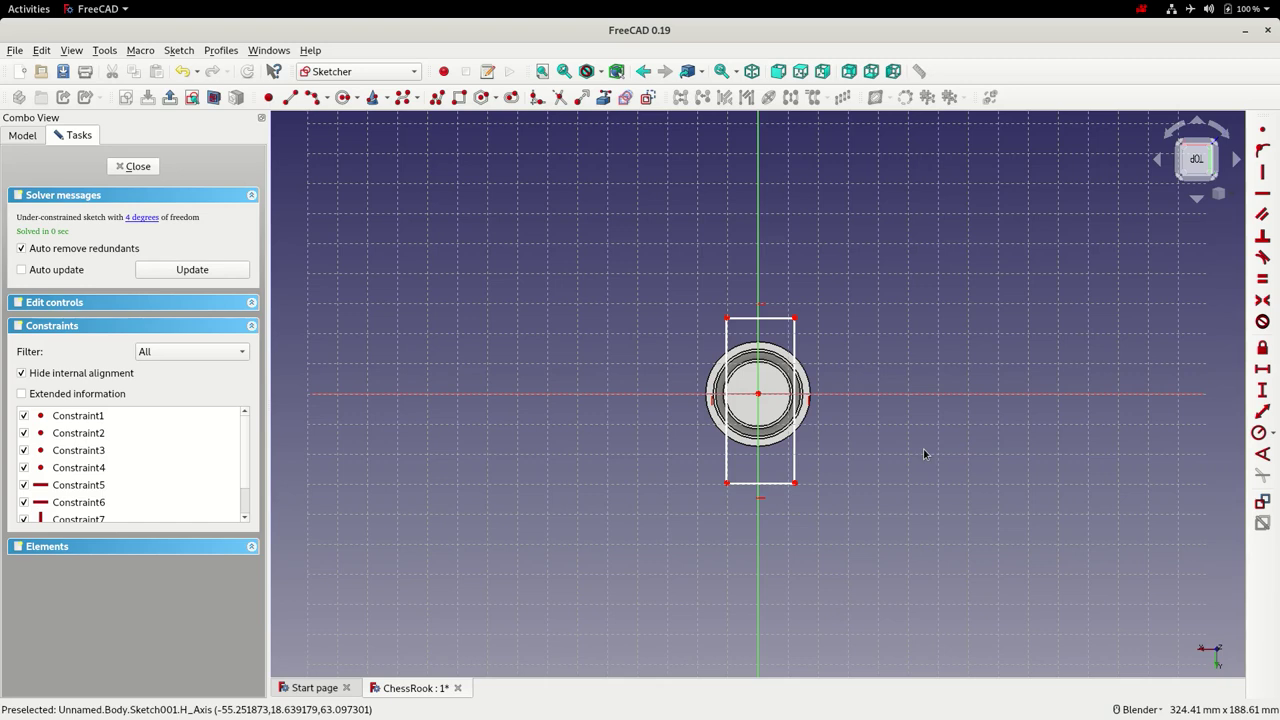
Make the rectangle's opposite corners symmetric about the origin and stretch it to about 25 × 65 mm.
click(727, 320)
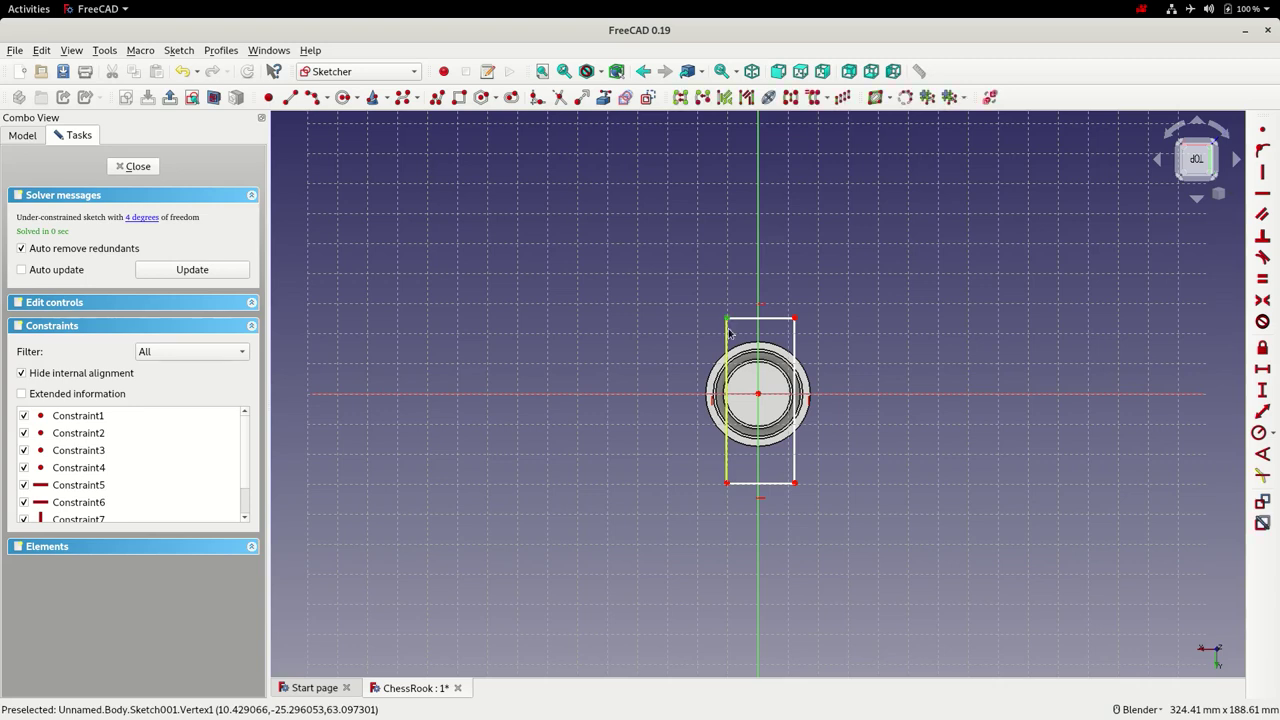
click(795, 484)
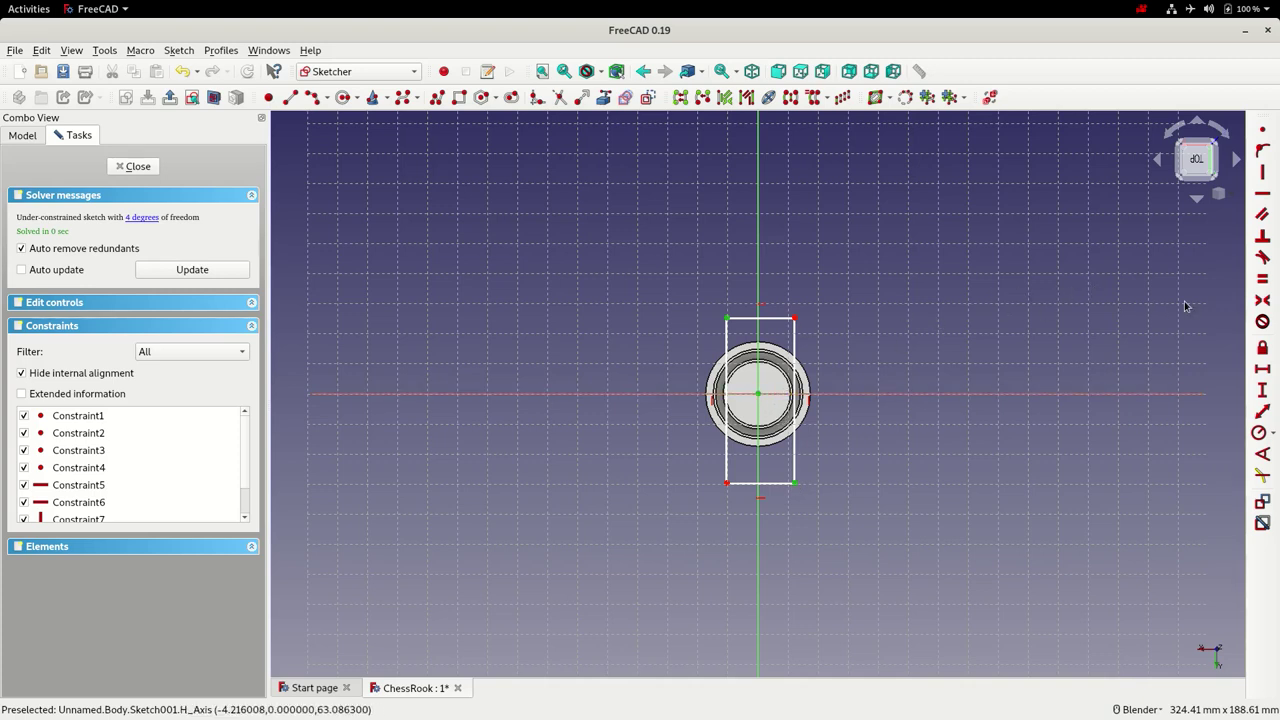
click(1263, 301)
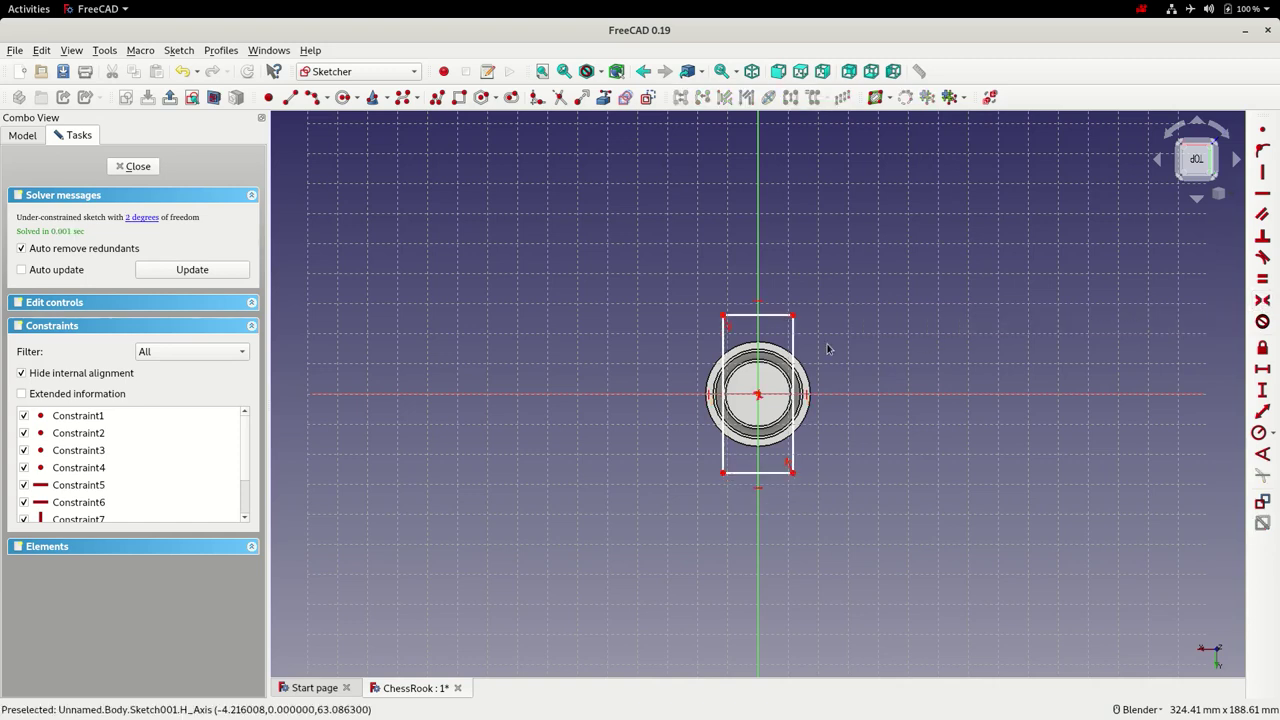
mouse_move(792, 316)
mouse_down()
mouse_move(769, 331)
mouse_move(772, 373)
mouse_move(795, 377)
mouse_move(795, 297)
mouse_up()
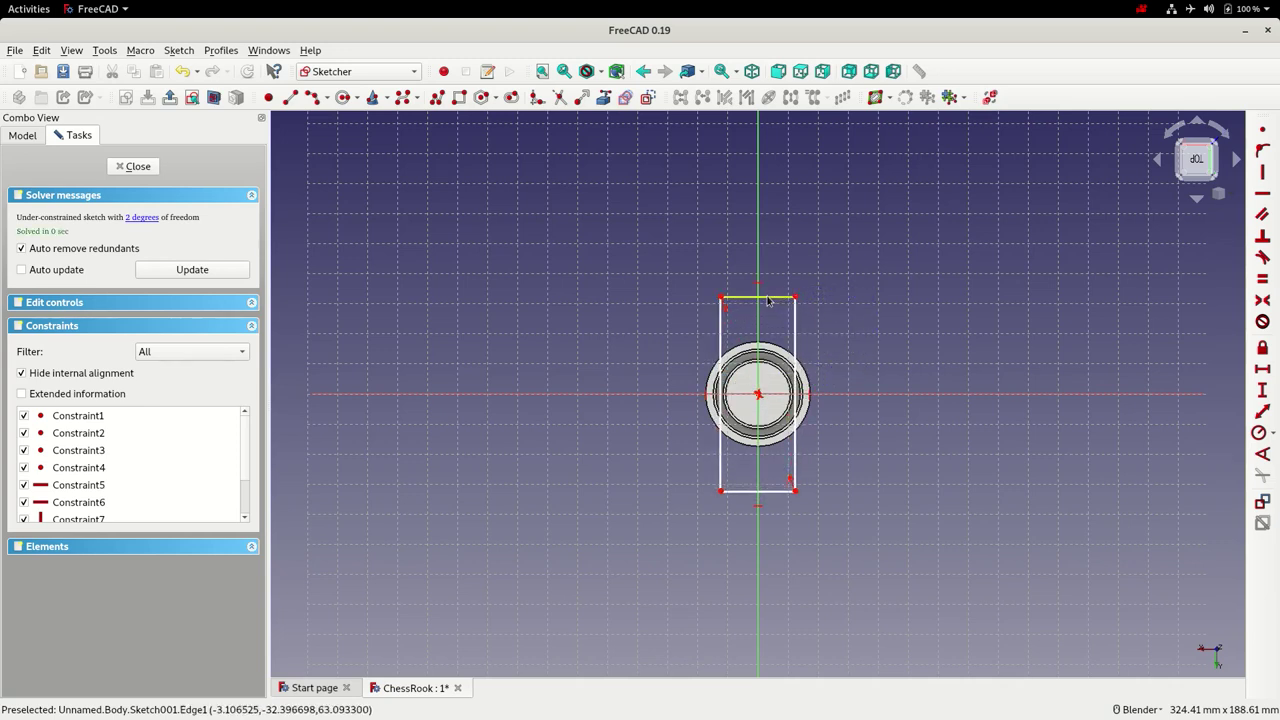
Constrain the rectangle's width to 2 mm and its vertical length to 25 mm.
click(768, 300)
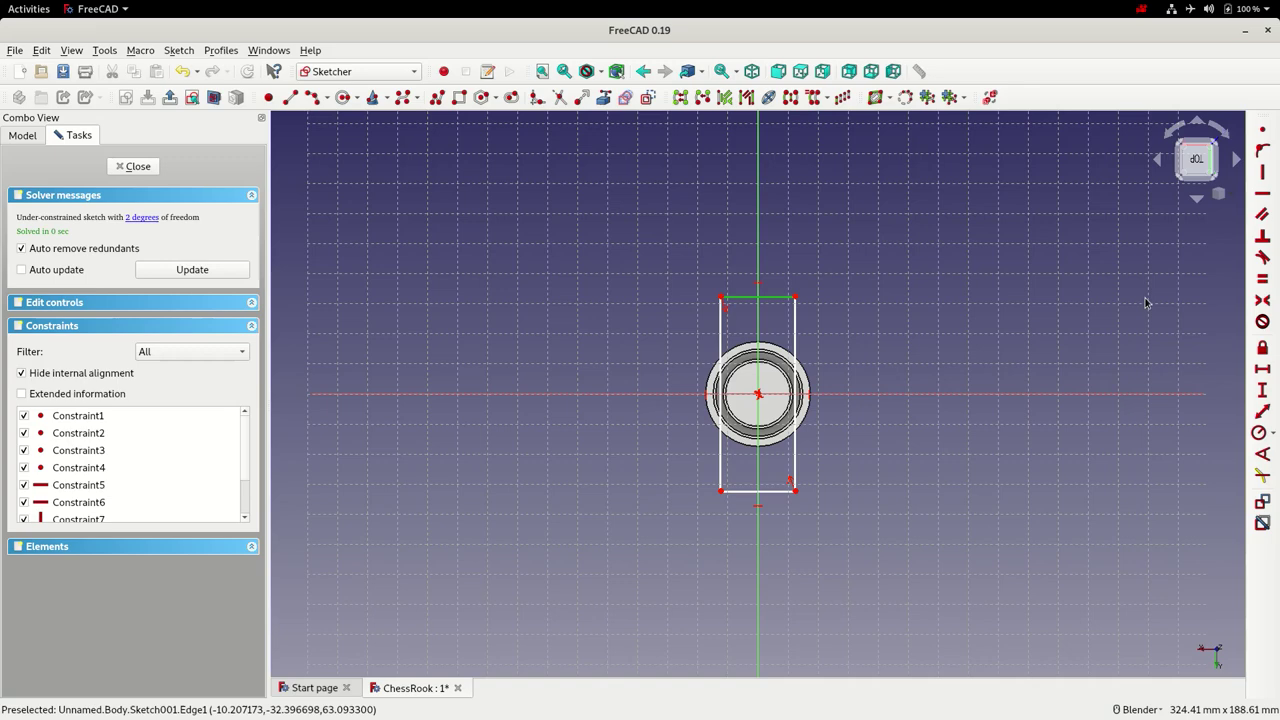
click(1262, 368)
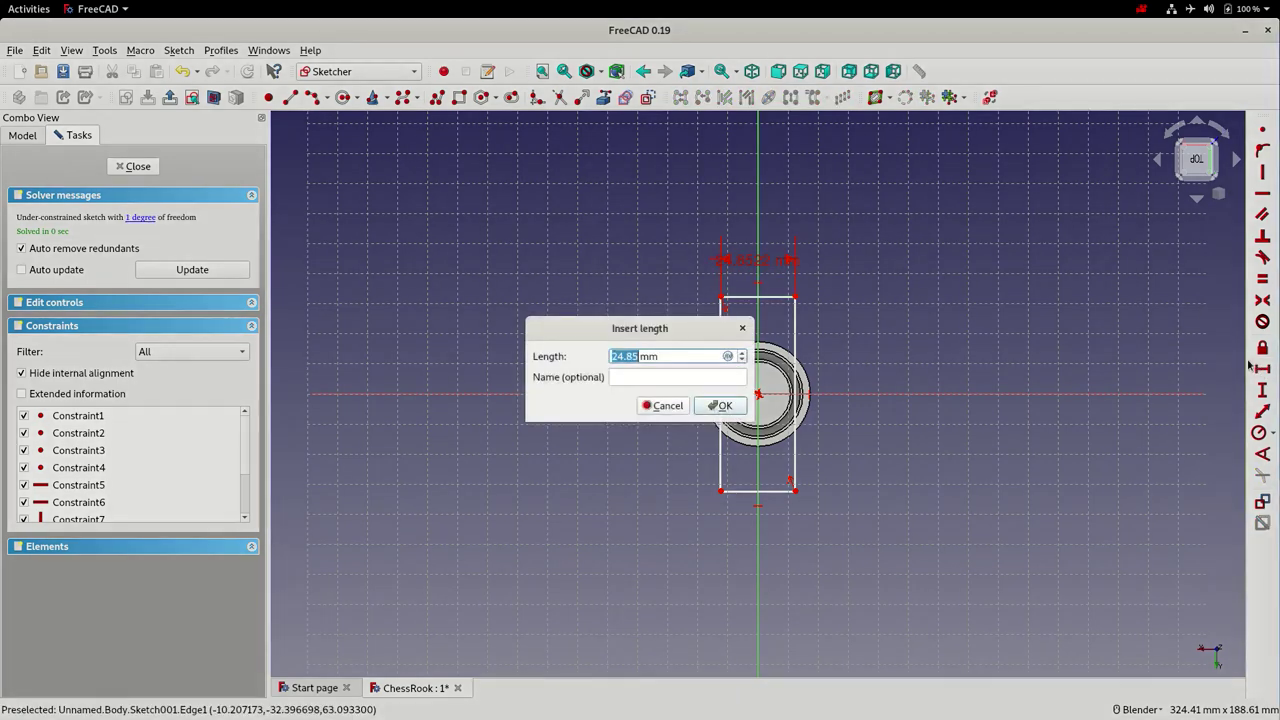
text(2)
key(Return)
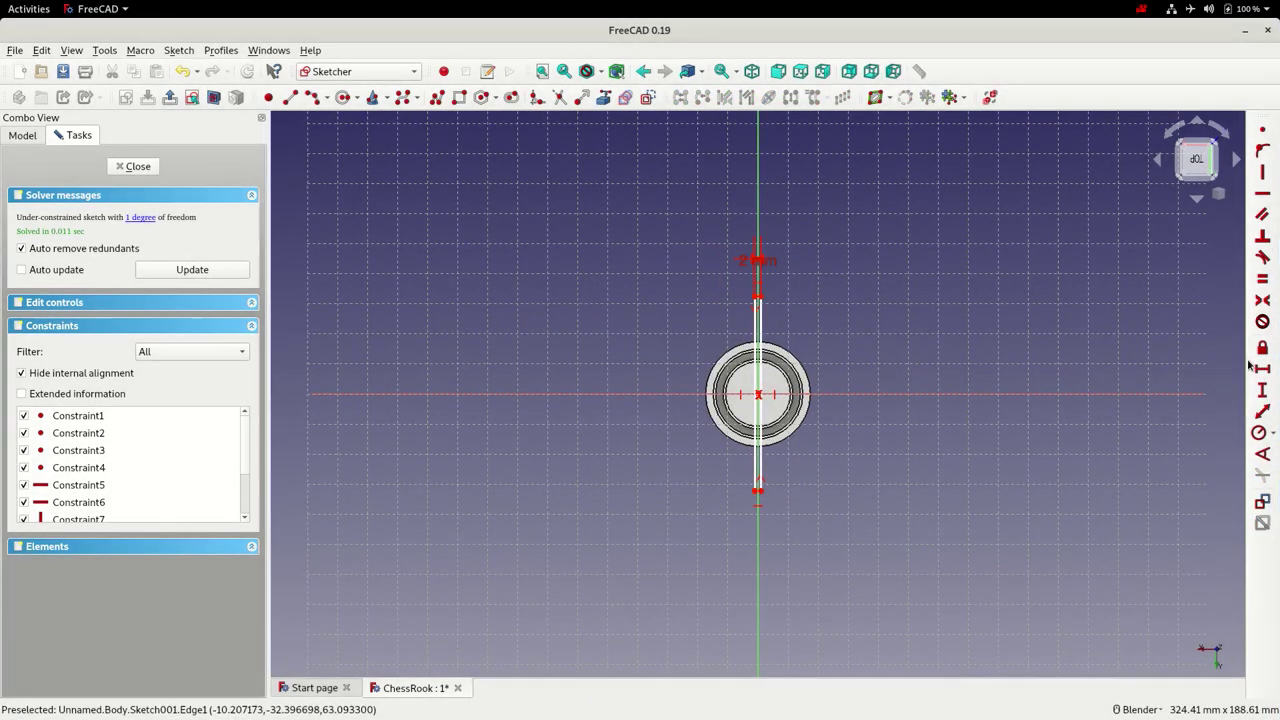
click(760, 342)
click(1262, 390)
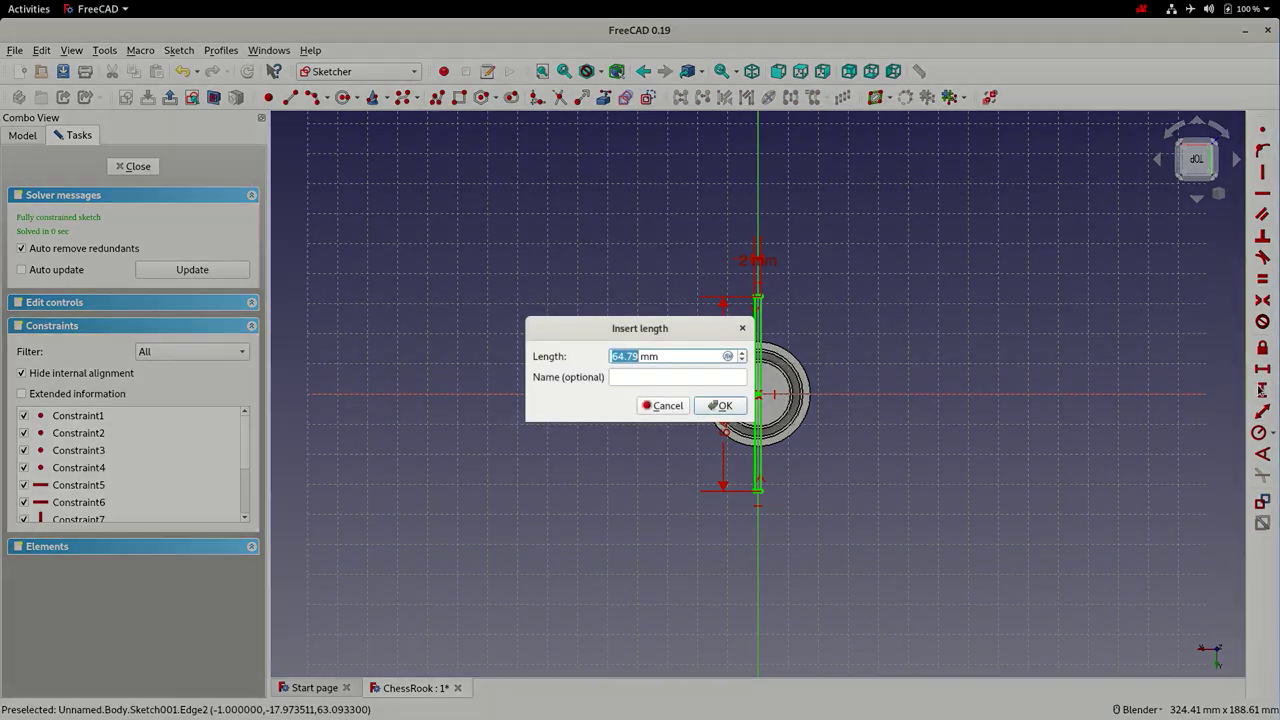
text(25)
key(Return)
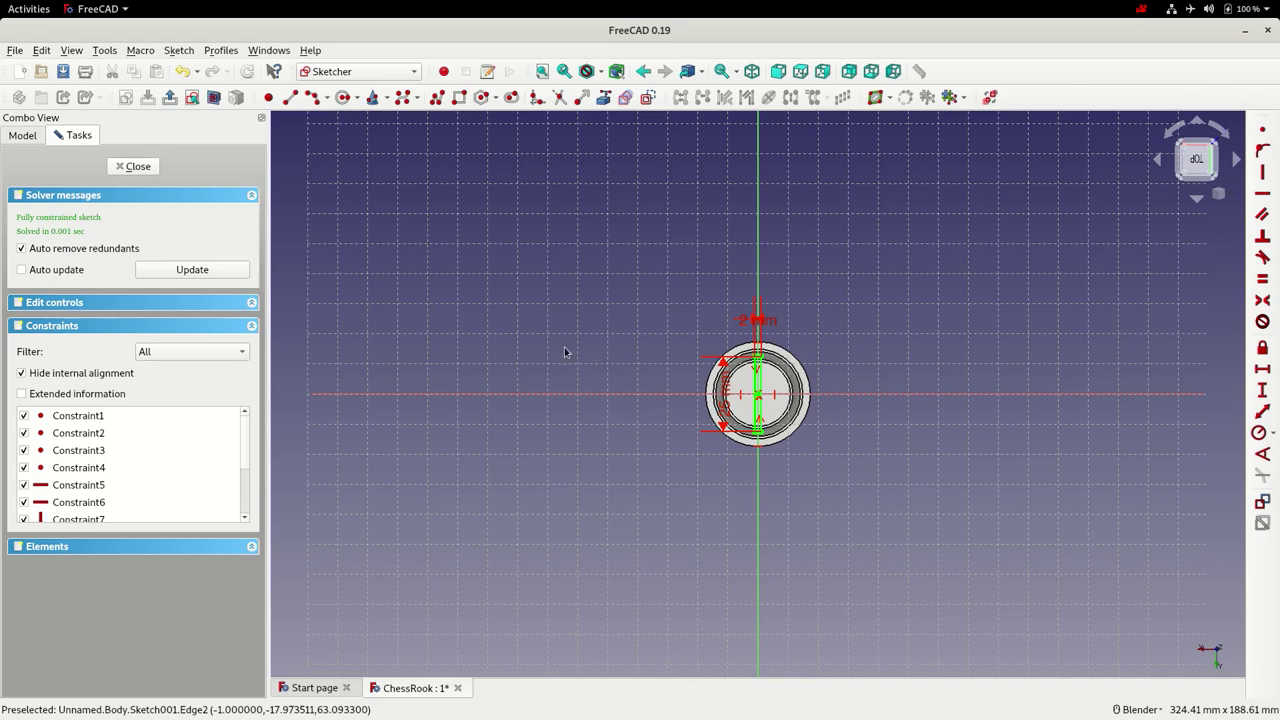
Close the slot sketch, cut it as a 5 mm deep pocket into the rook's top, and save the document.
click(137, 166)
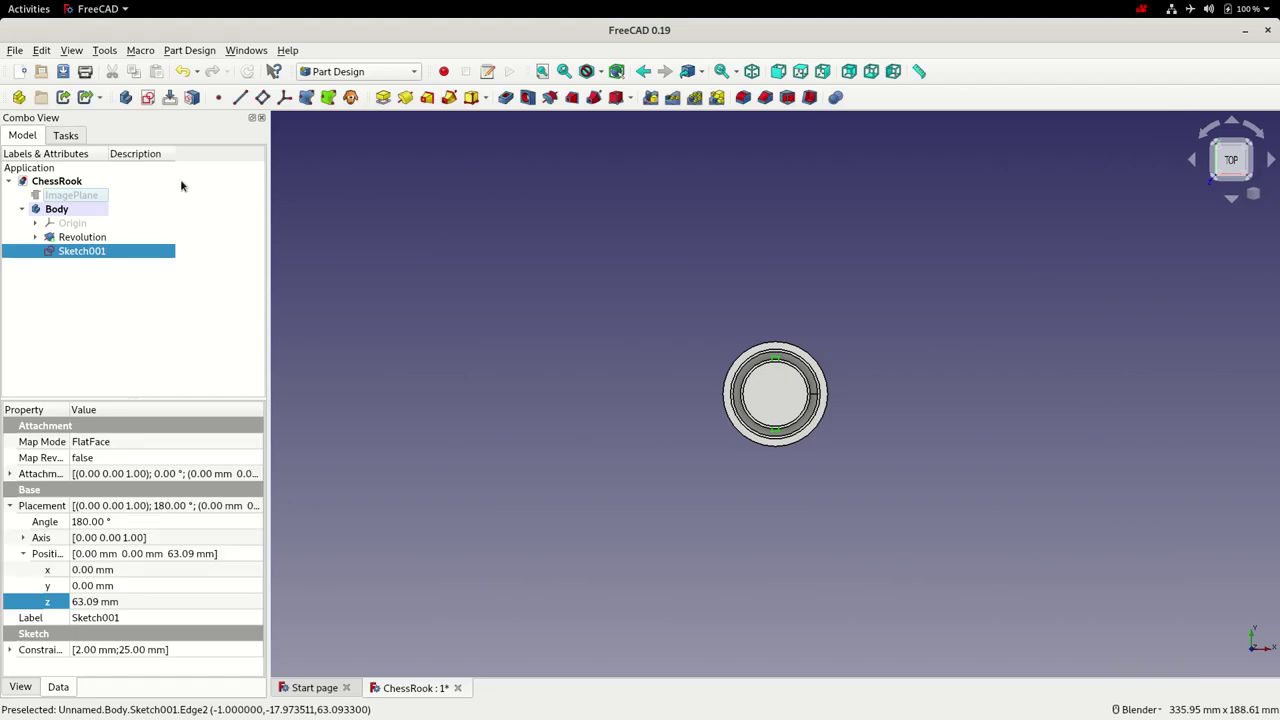
click(505, 97)
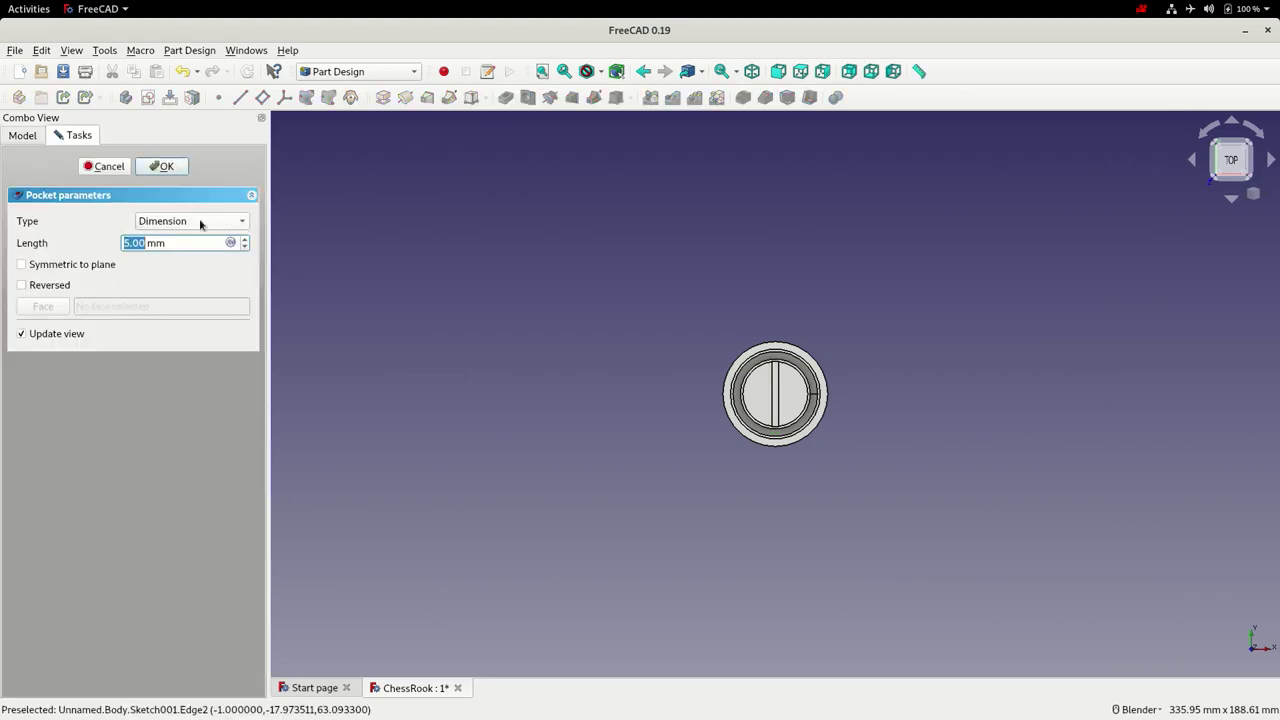
key(Return)
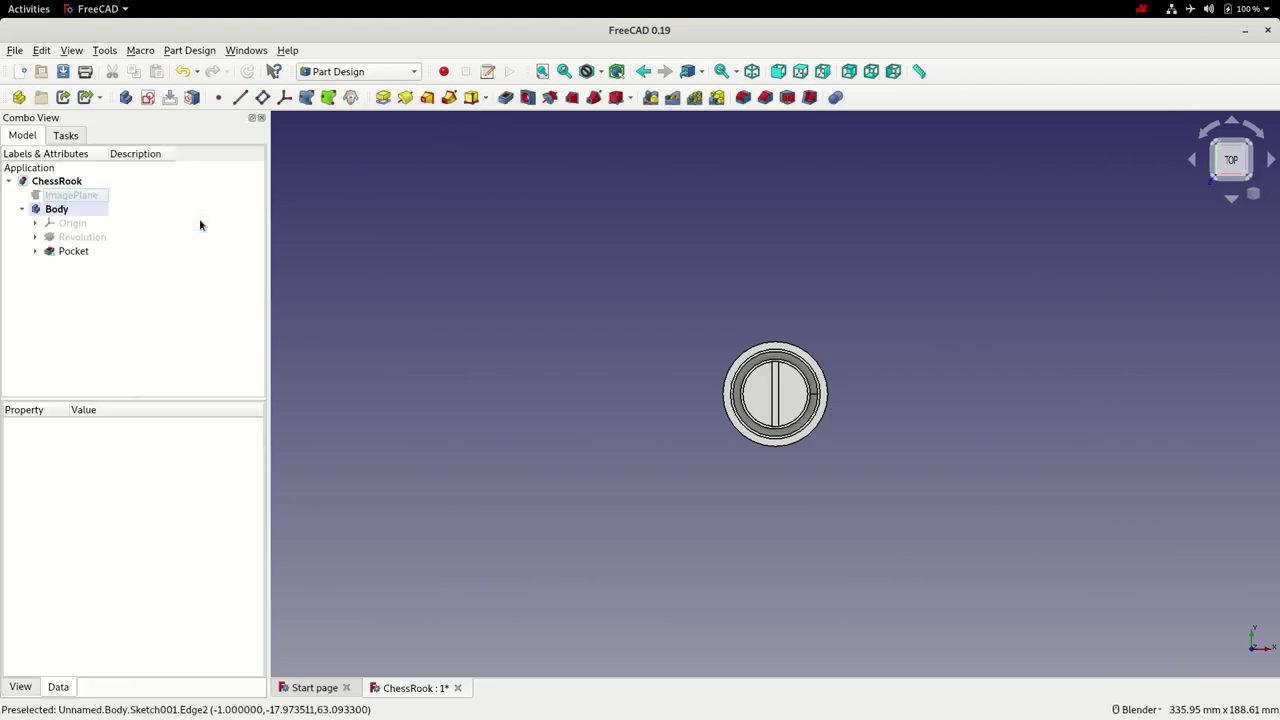
click(779, 71)
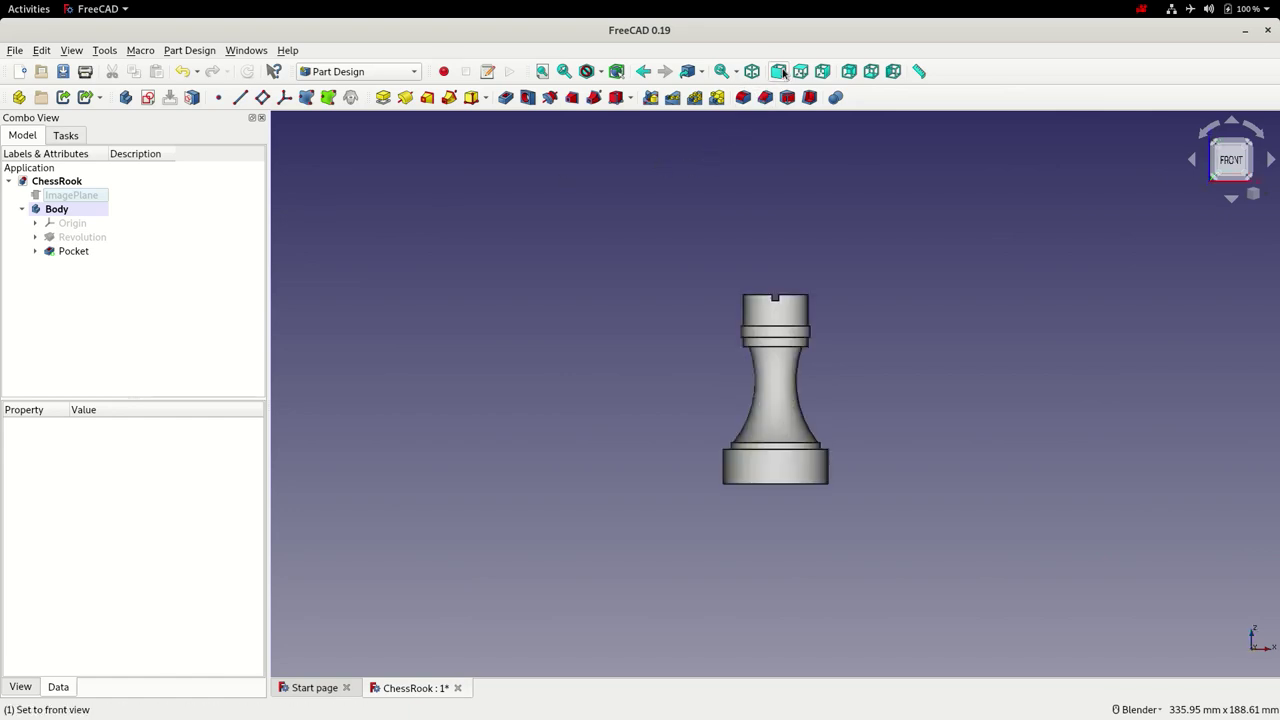
click(62, 72)
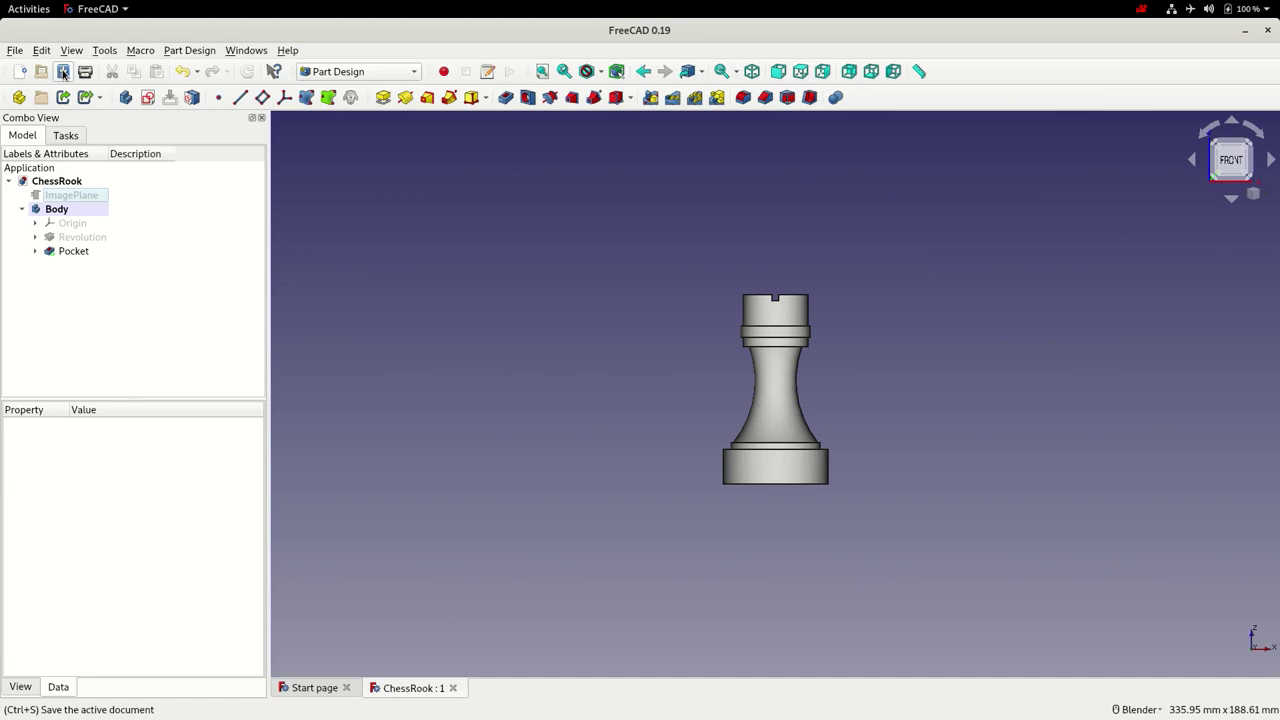
Polar-pattern the pocket about the normal sketch axis with 5 occurrences over 360° and save the document.
click(543, 72)
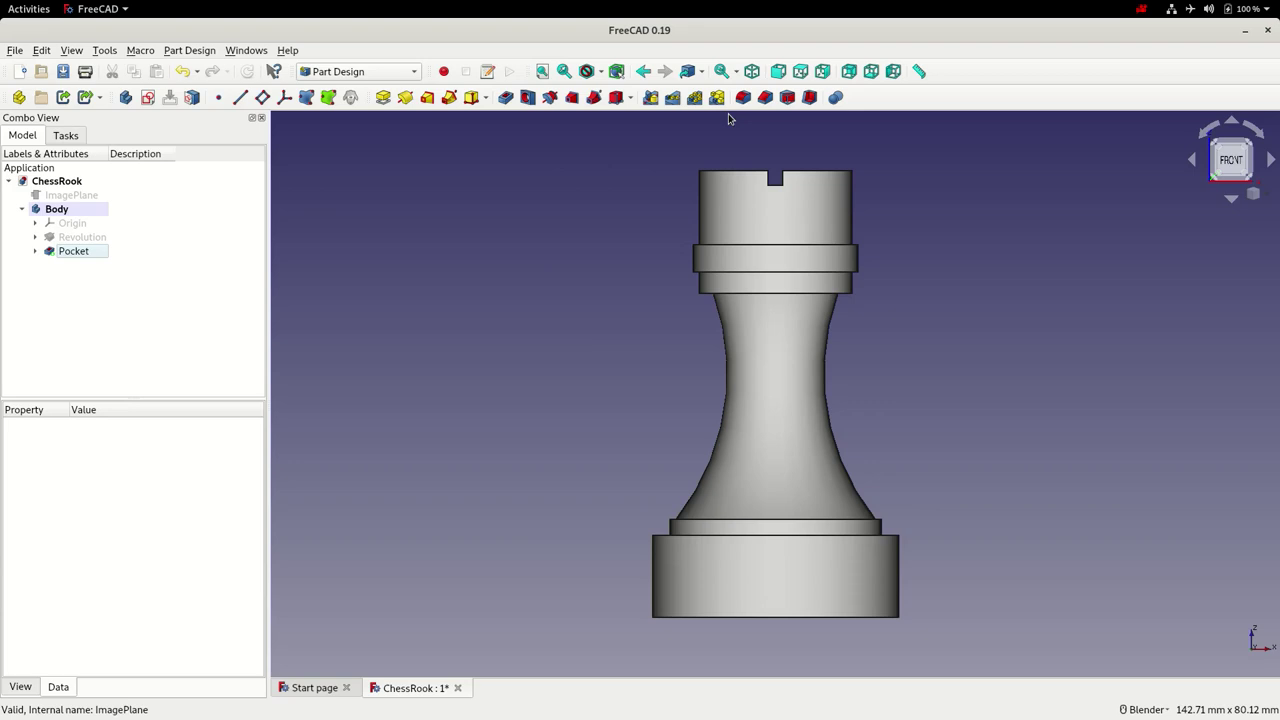
click(750, 76)
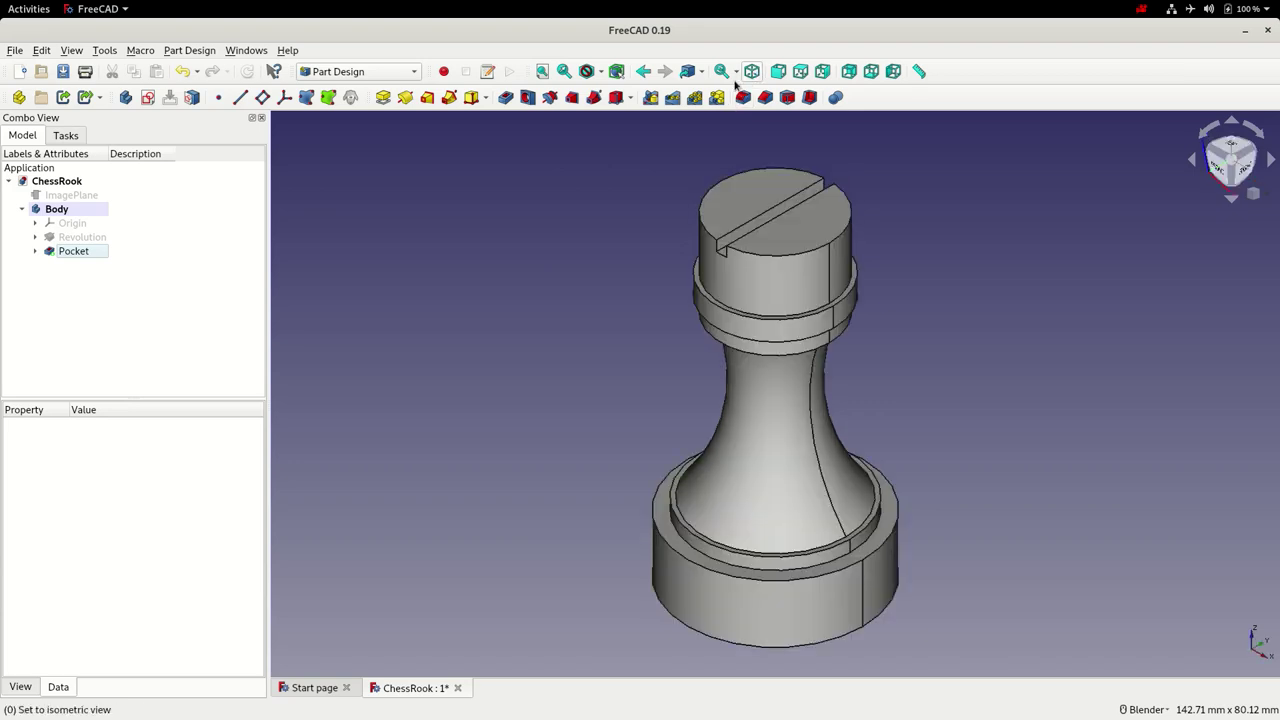
click(697, 98)
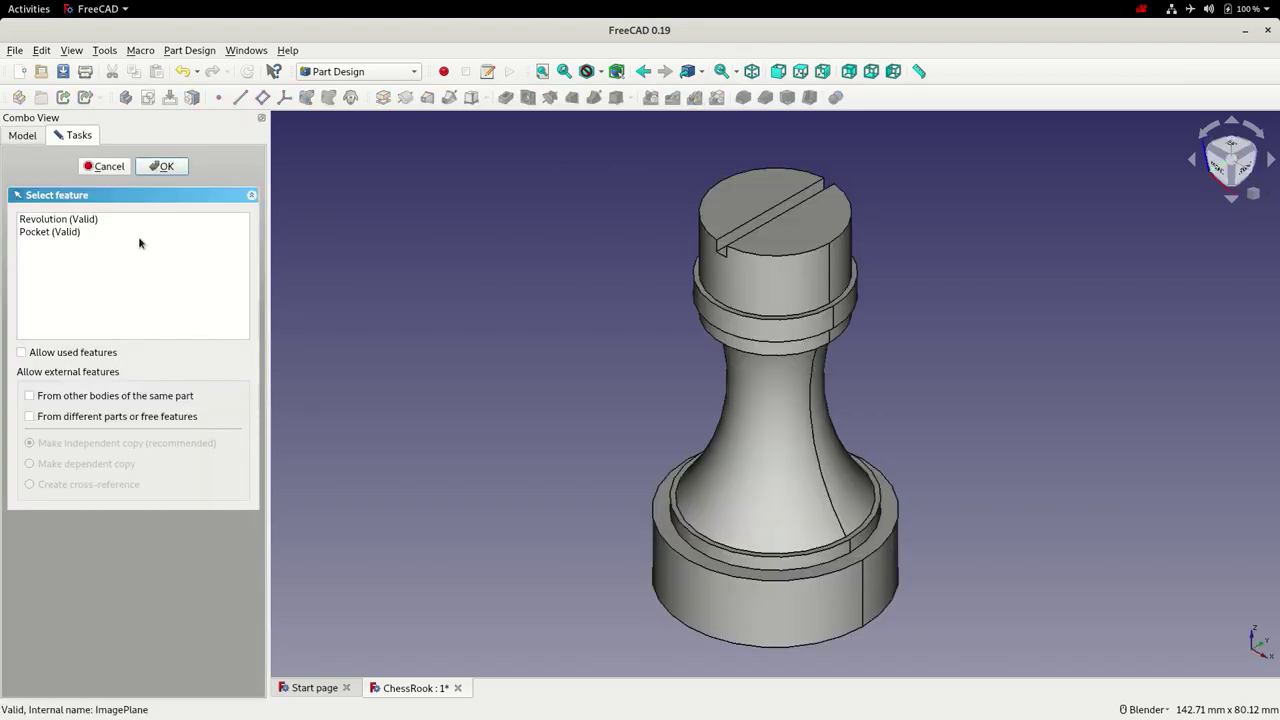
click(68, 232)
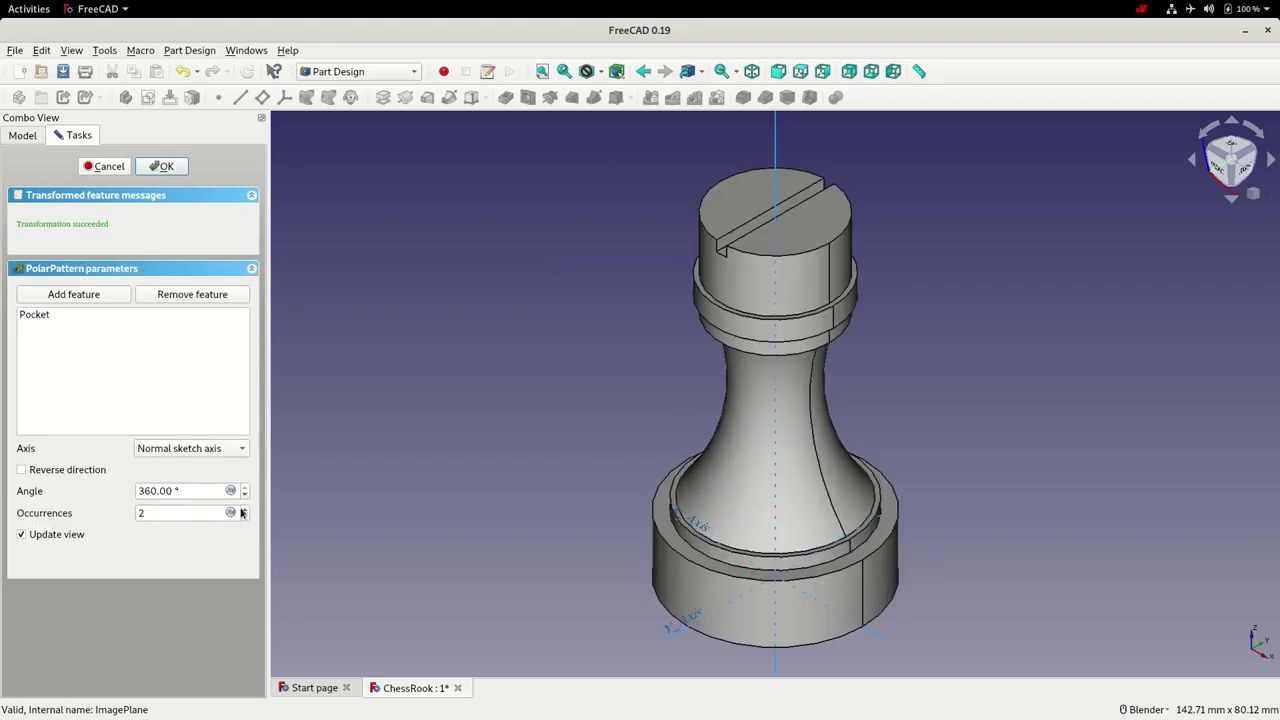
click(244, 510)
click(244, 509)
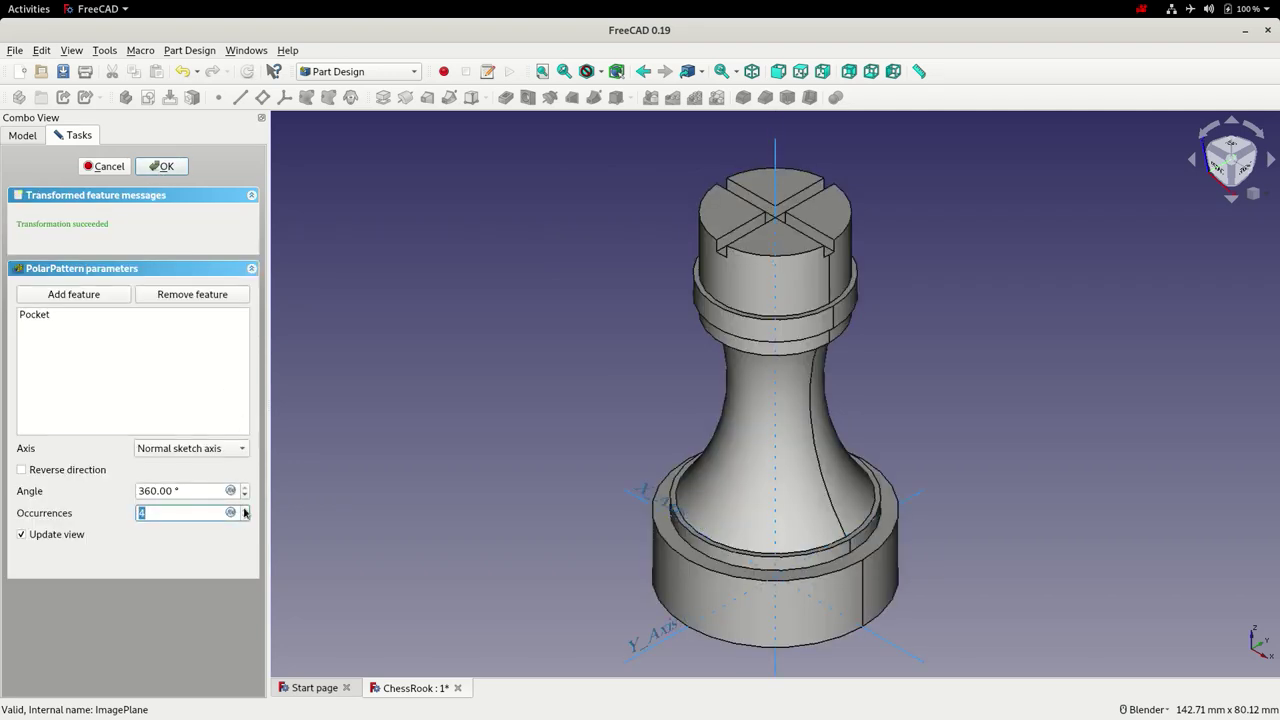
click(244, 509)
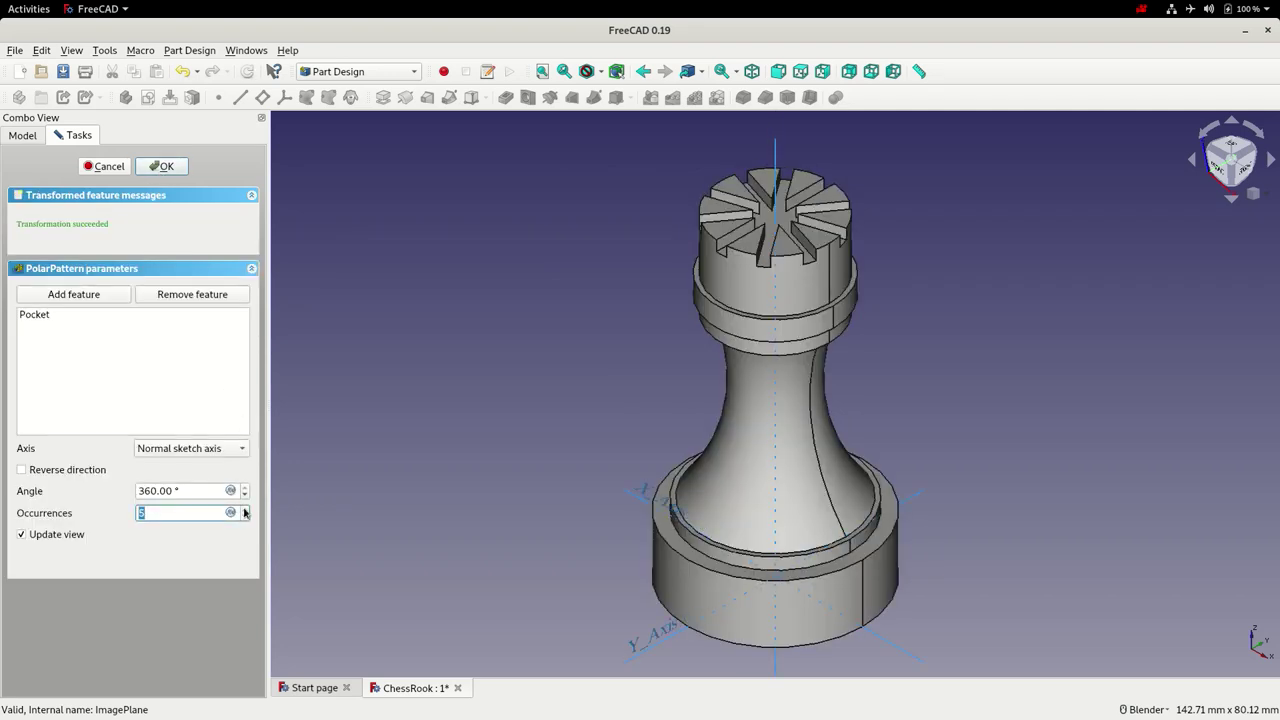
click(166, 166)
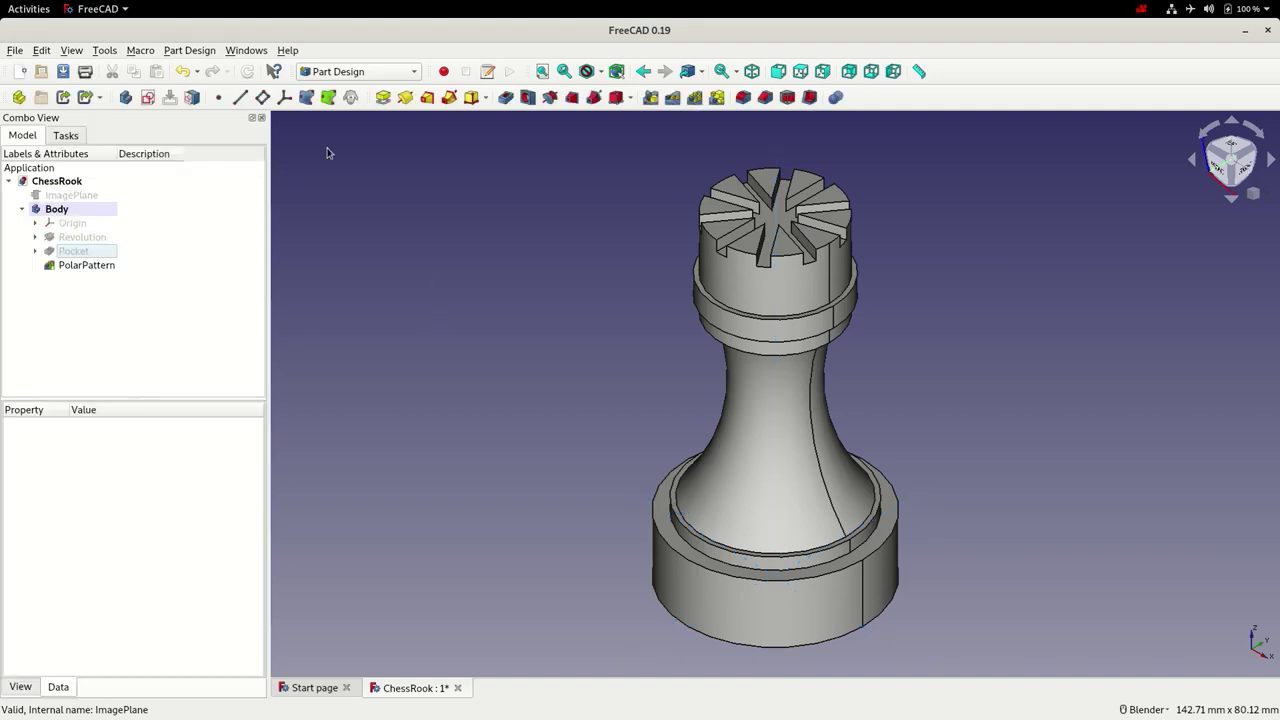
click(63, 71)
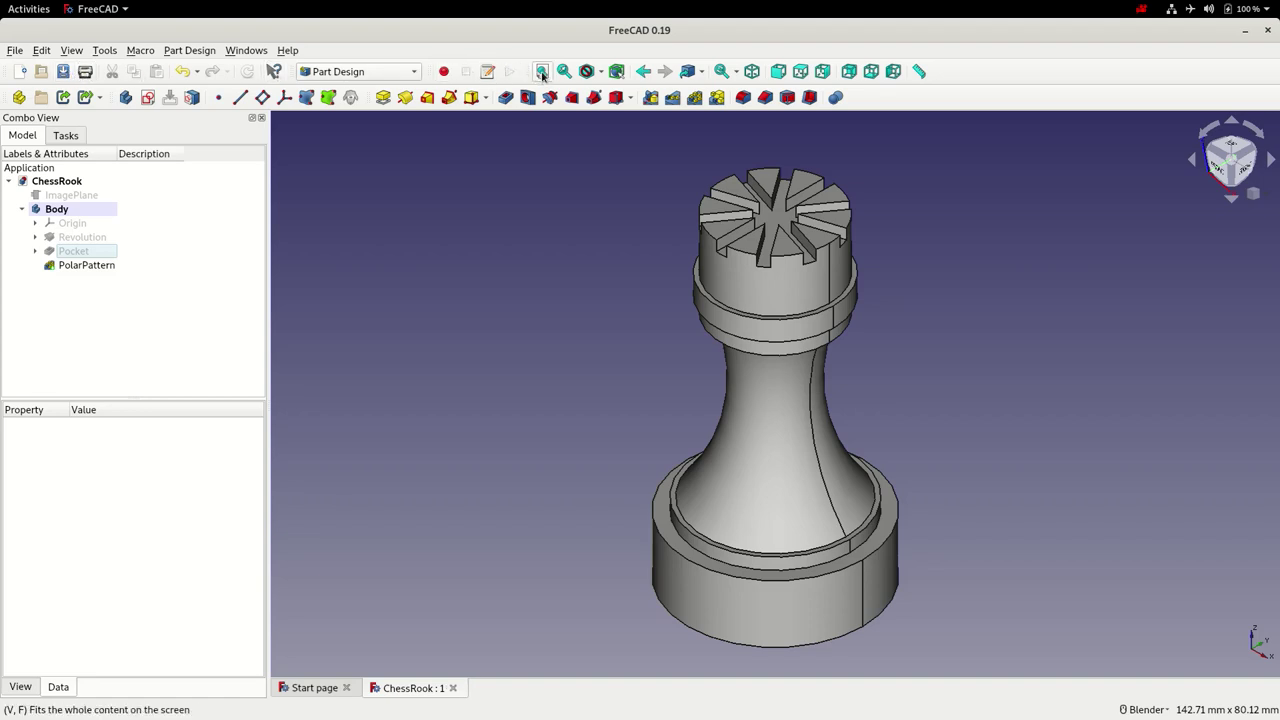
Reopen the revolution's profile sketch and draw a recess polyline in the crown: a horizontal floor crossing the axis, then a vertical wall about 7.8 mm high.
click(542, 72)
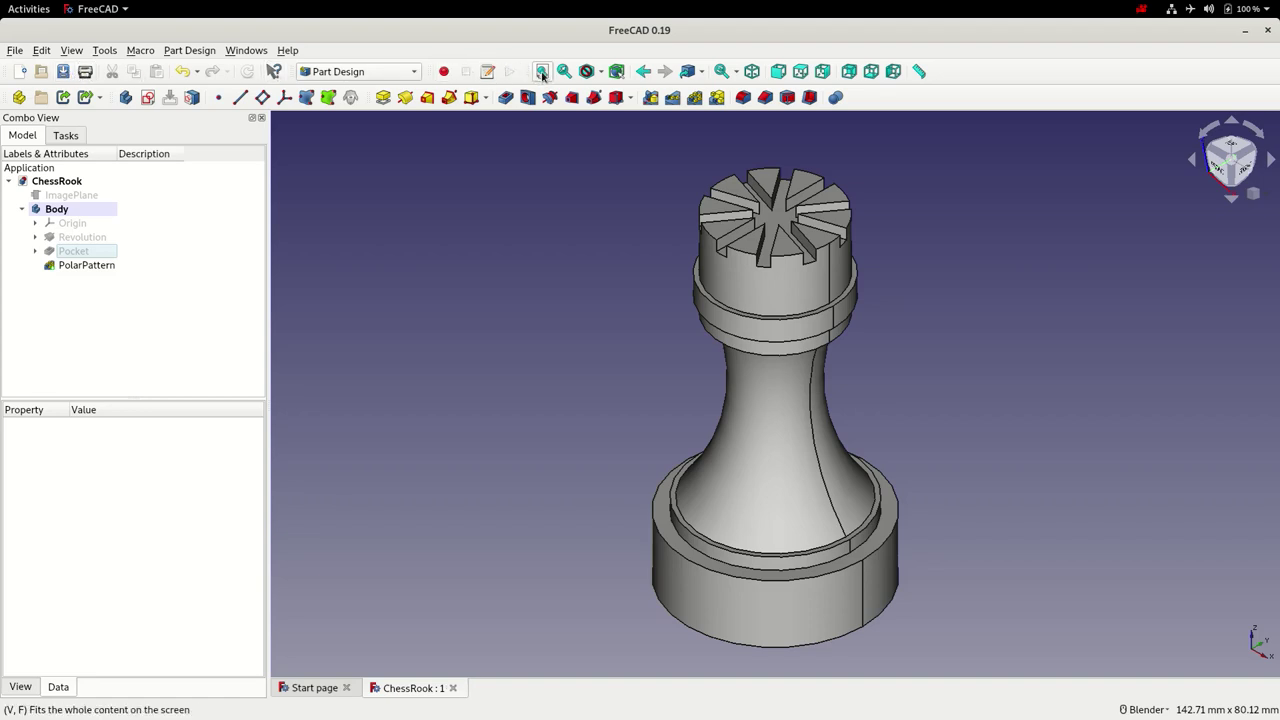
click(556, 305)
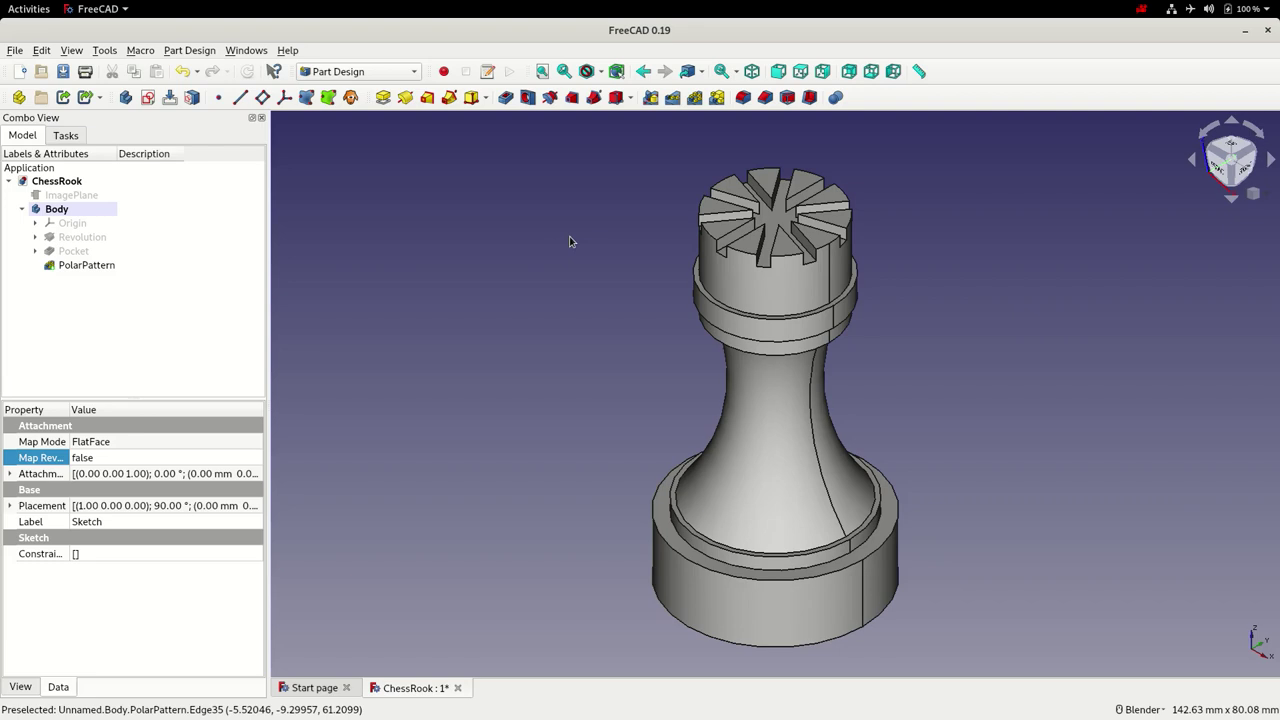
click(35, 237)
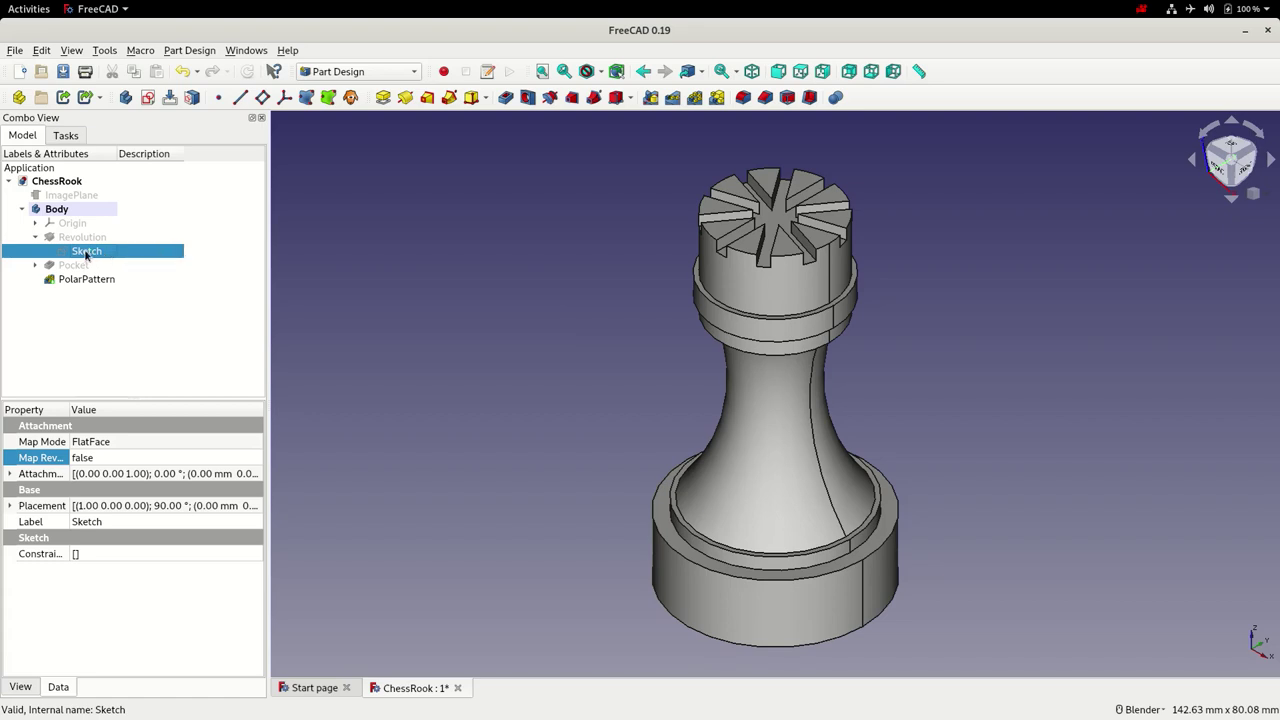
double_click(85, 252)
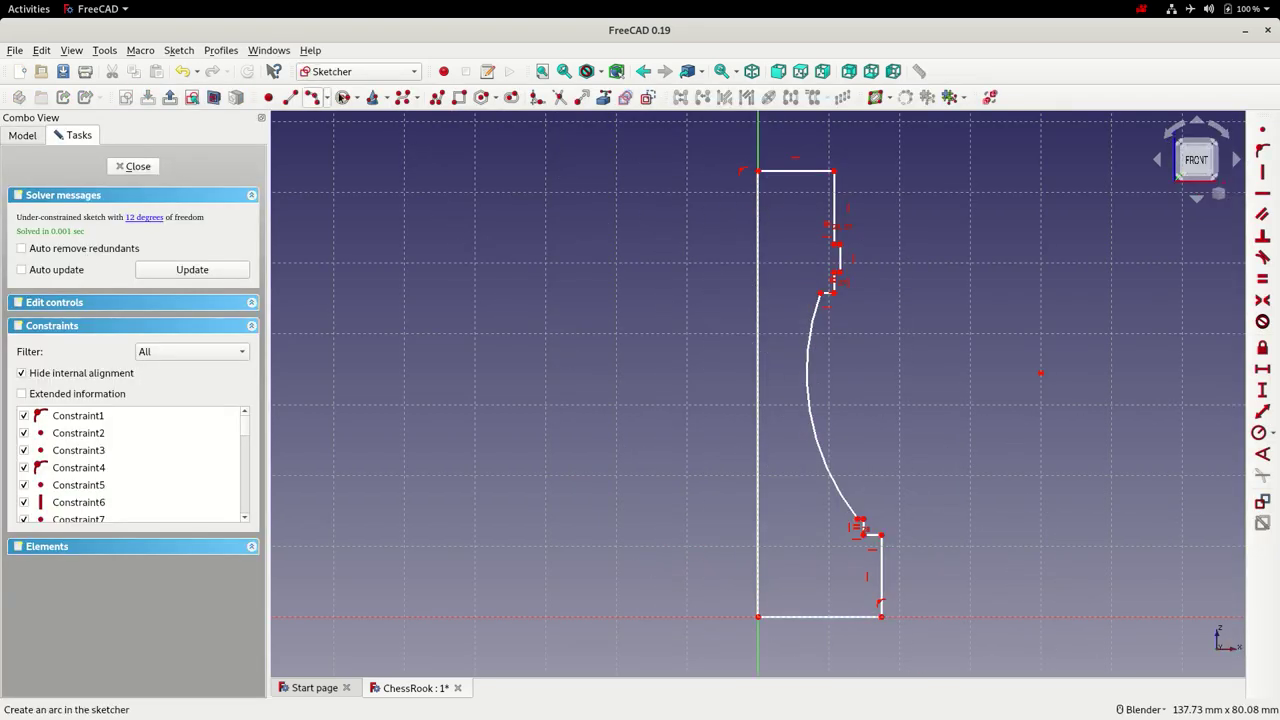
click(437, 97)
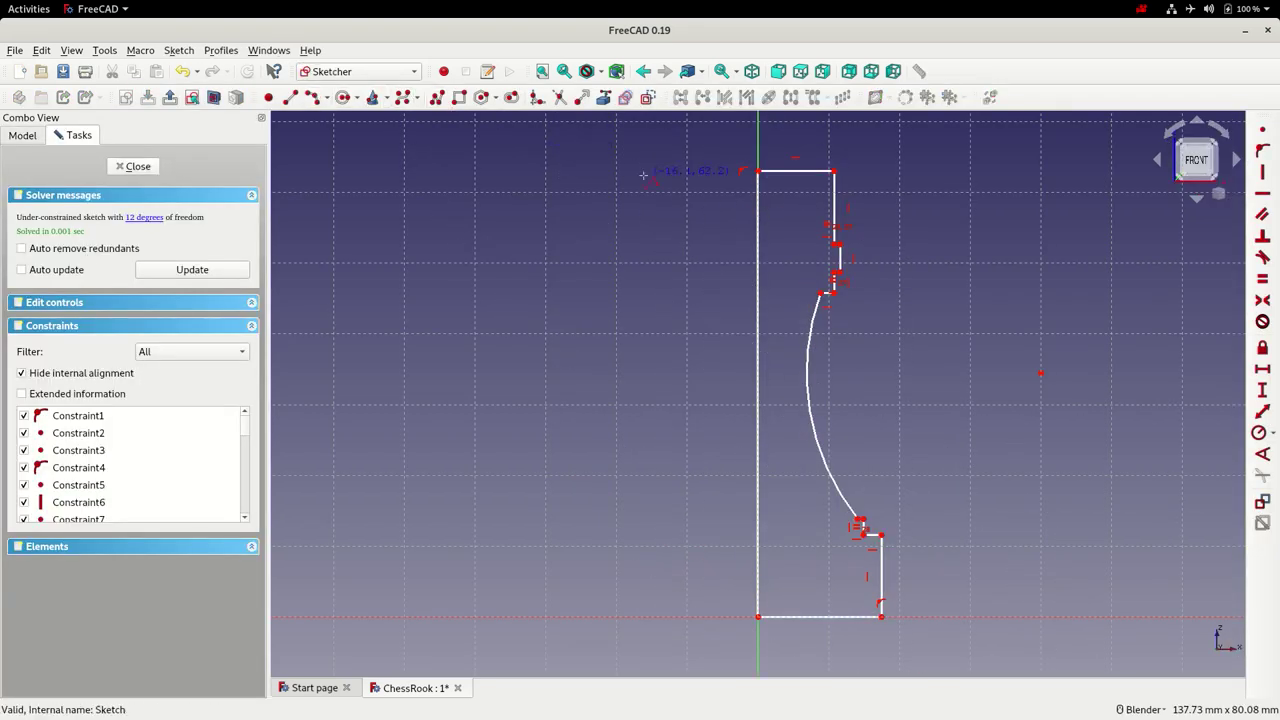
click(748, 210)
click(826, 211)
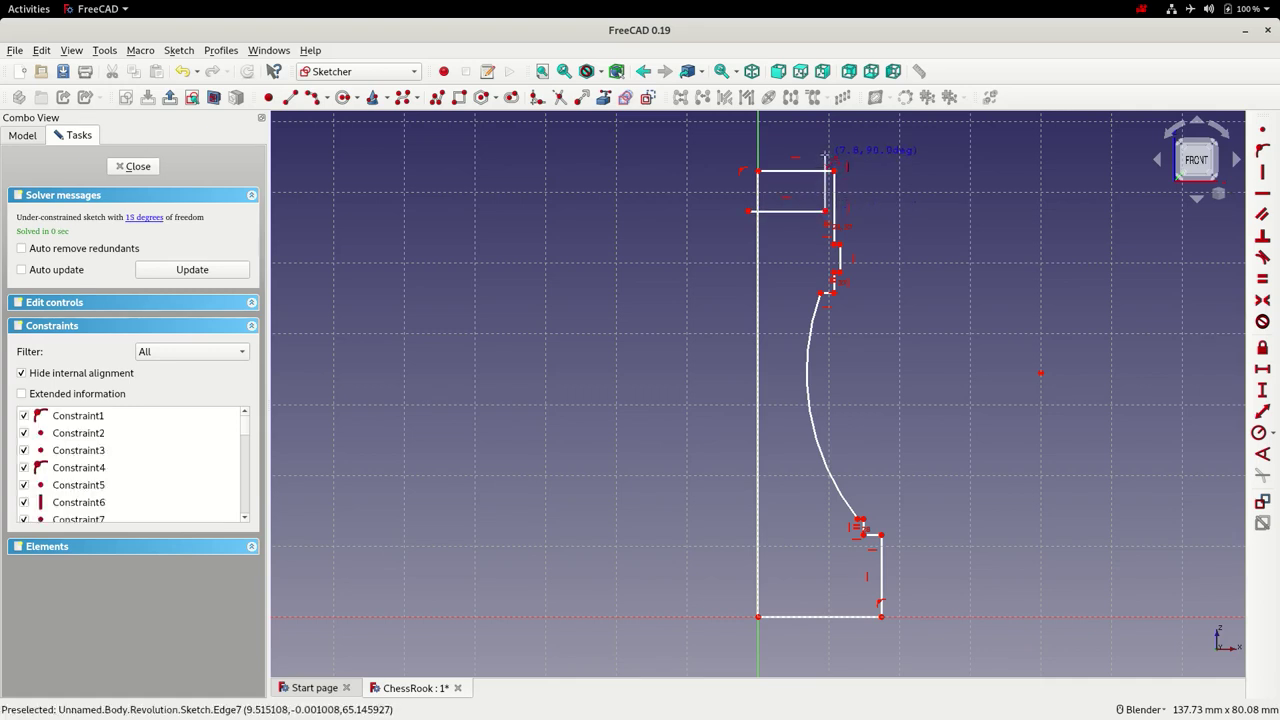
click(826, 156)
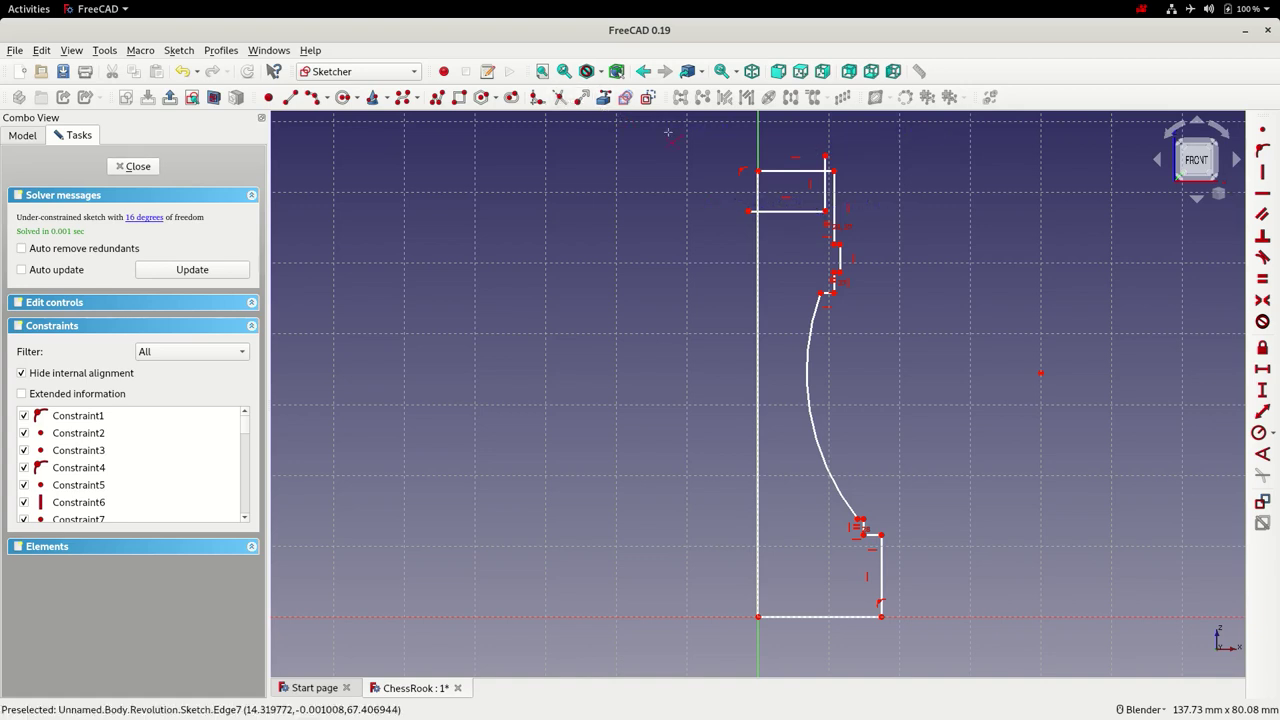
Trim the crown's inner top line, the axis segment above the recess floor, and the overhanging ends of the floor and wall lines.
click(776, 170)
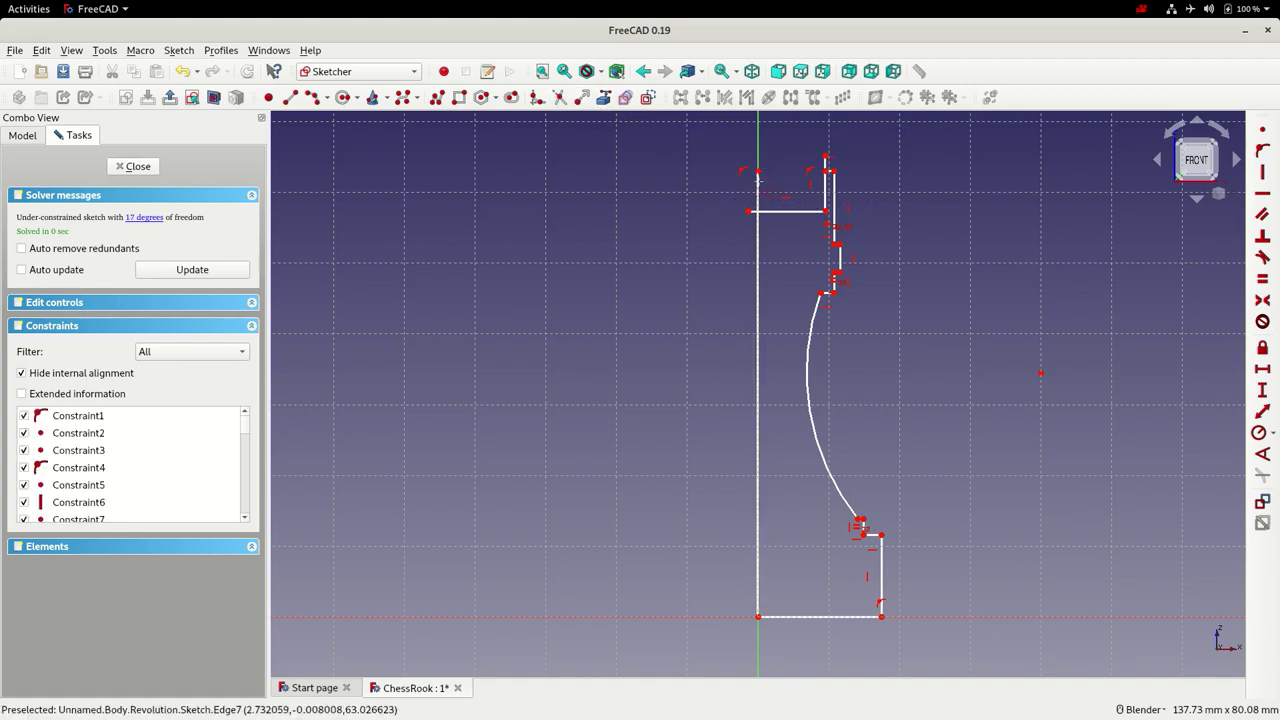
key(Escape)
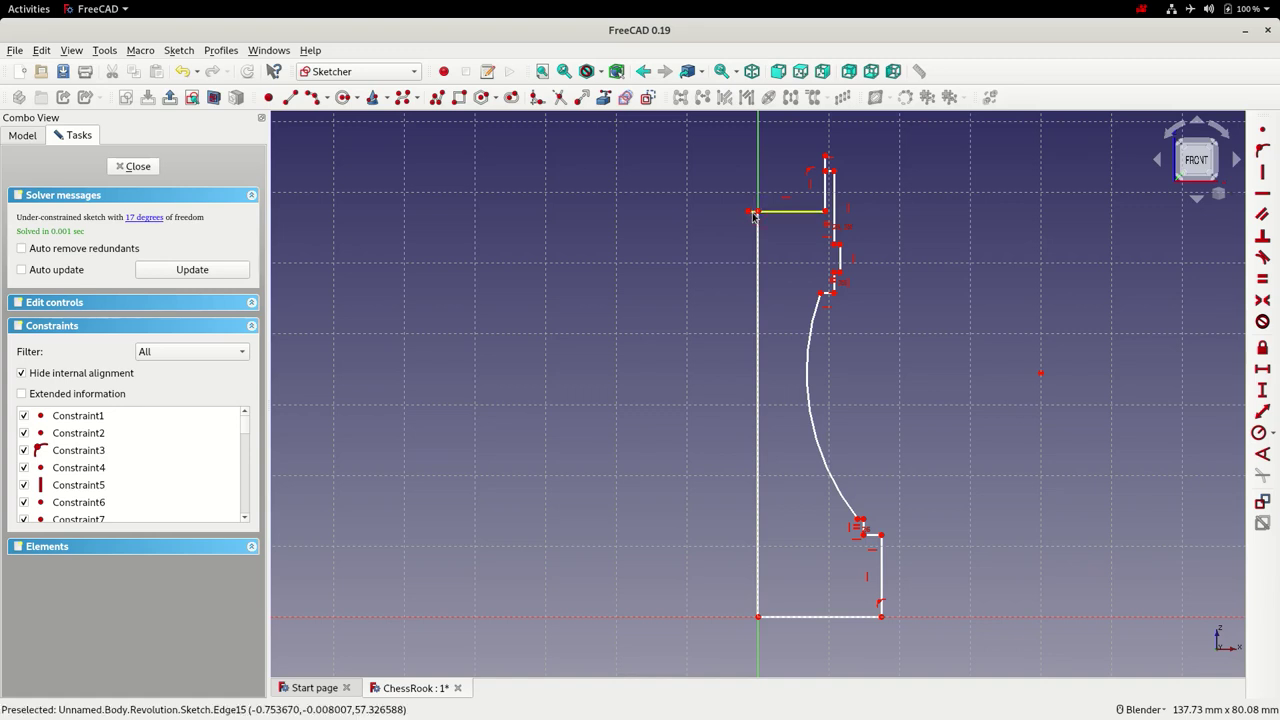
drag(826, 158, 826, 165)
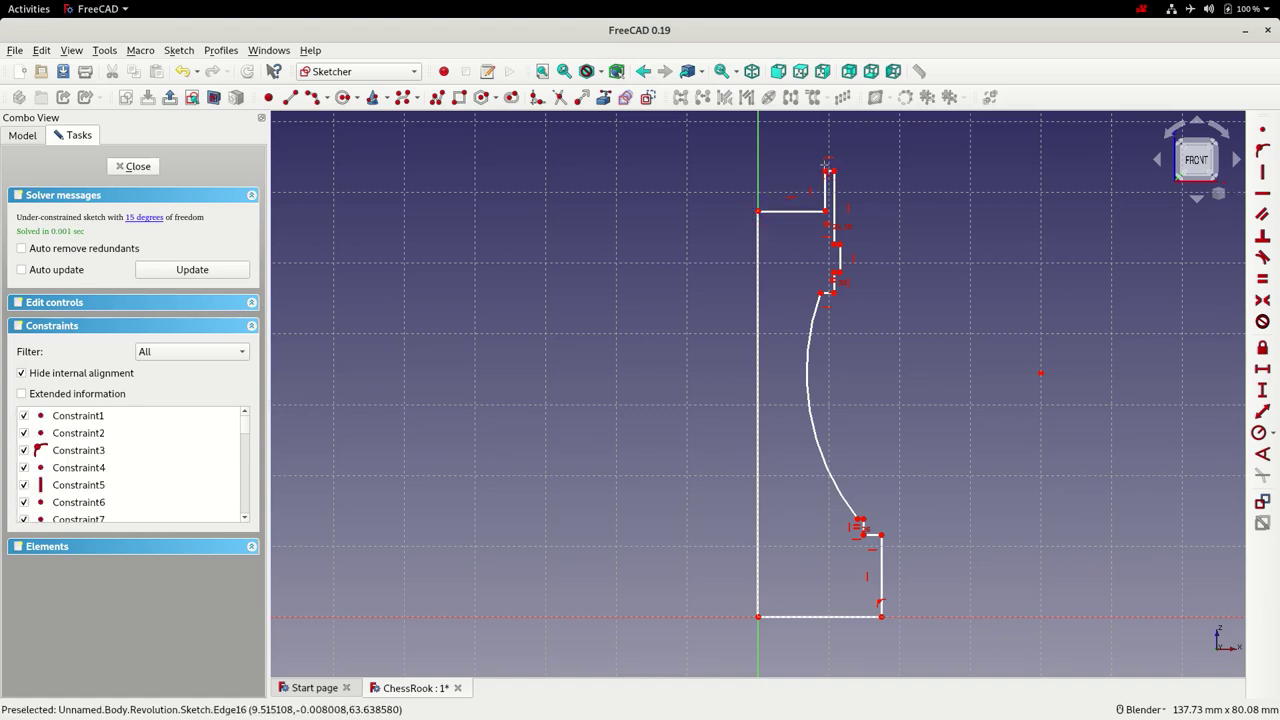
Constrain the profile's axis line to vertical and close the sketch to update the rook.
click(758, 287)
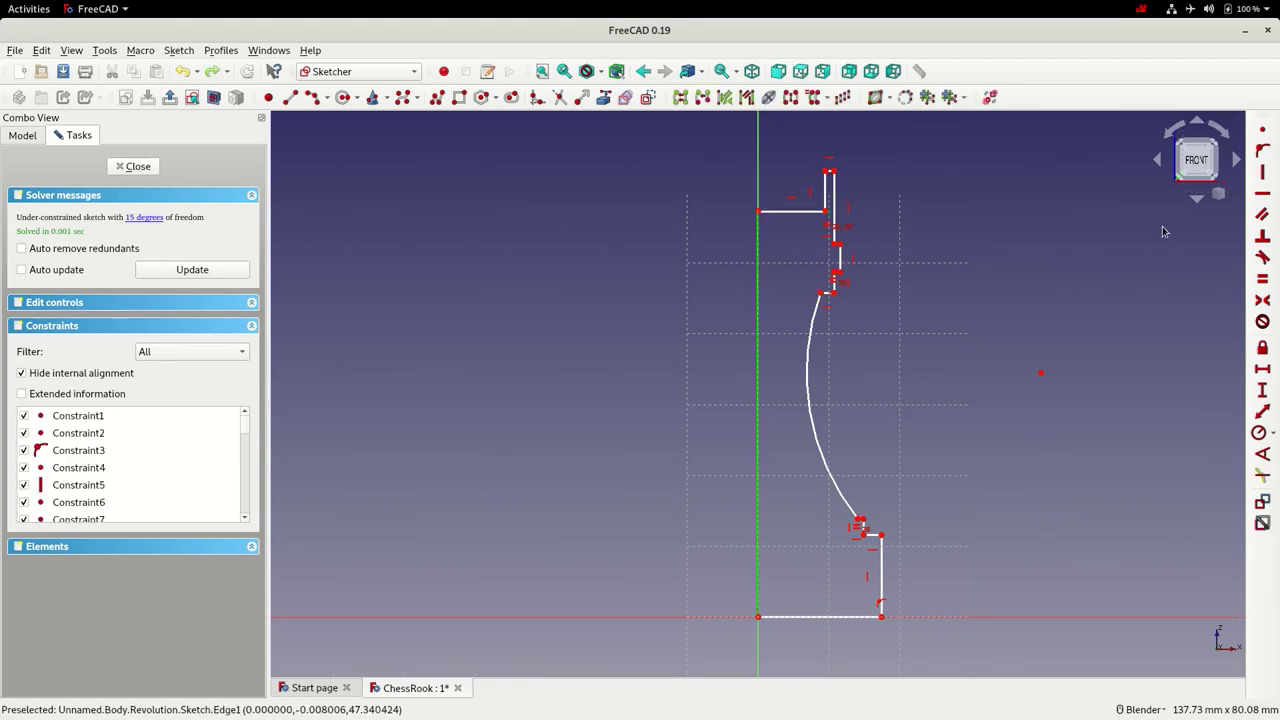
click(1261, 172)
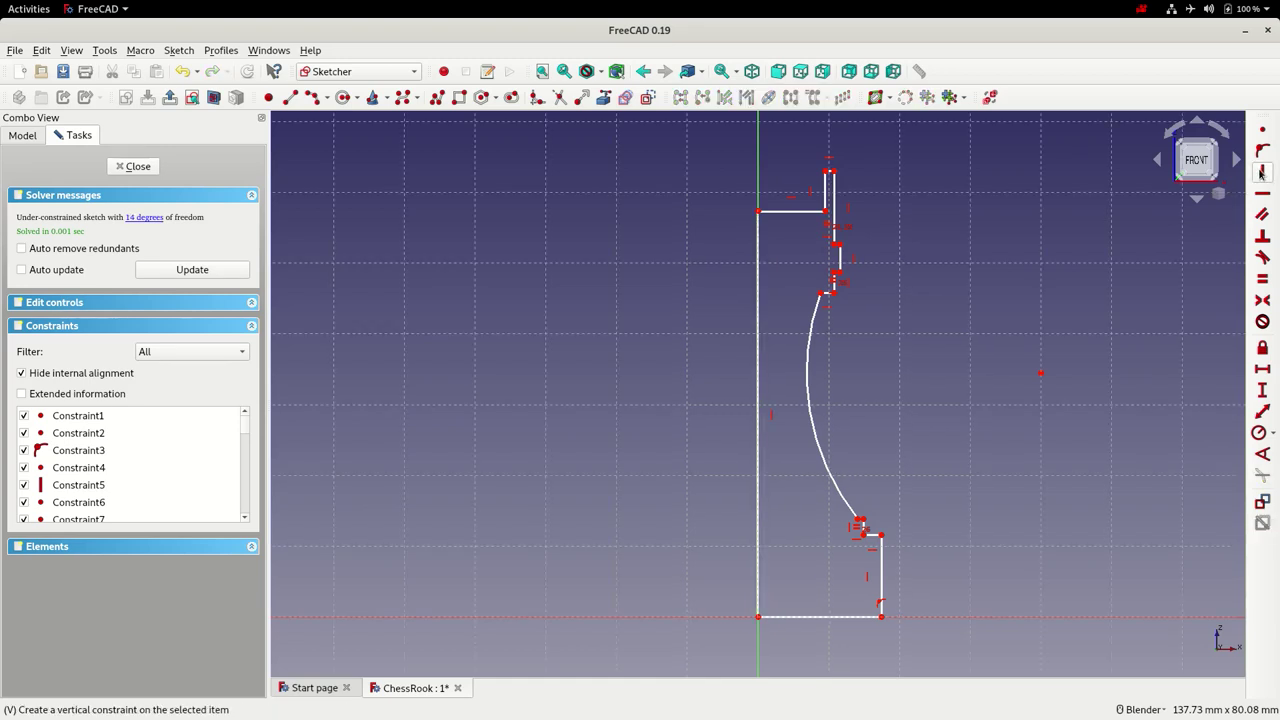
click(139, 163)
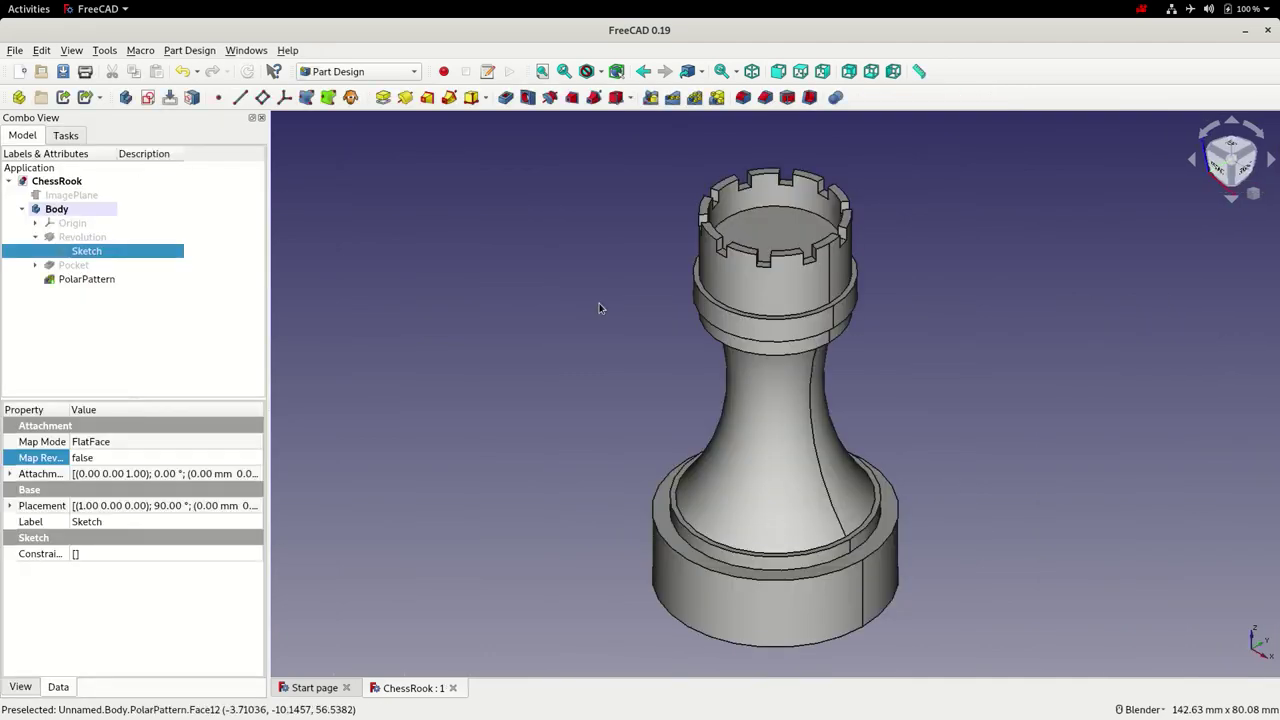
Fillet the three collar edges, the upper edge of the base step, and the base's upper and lower edges with a 0.75 mm radius.
click(779, 73)
click(565, 255)
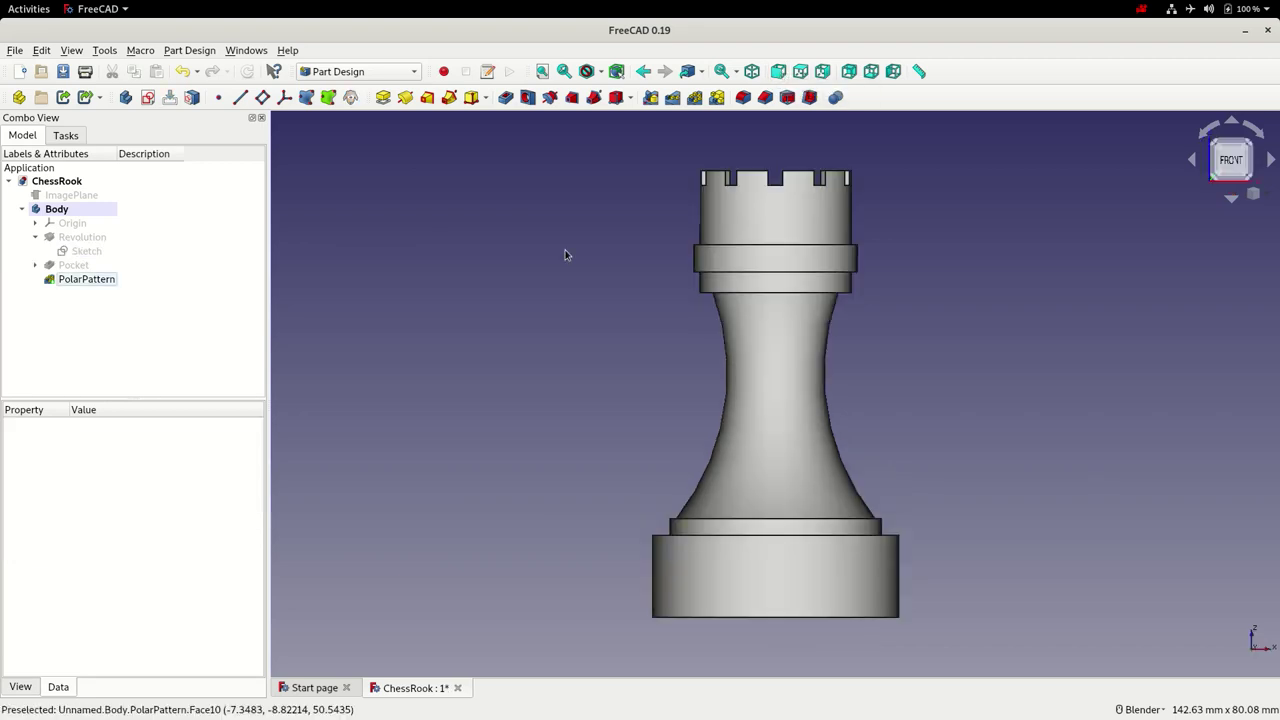
click(758, 260)
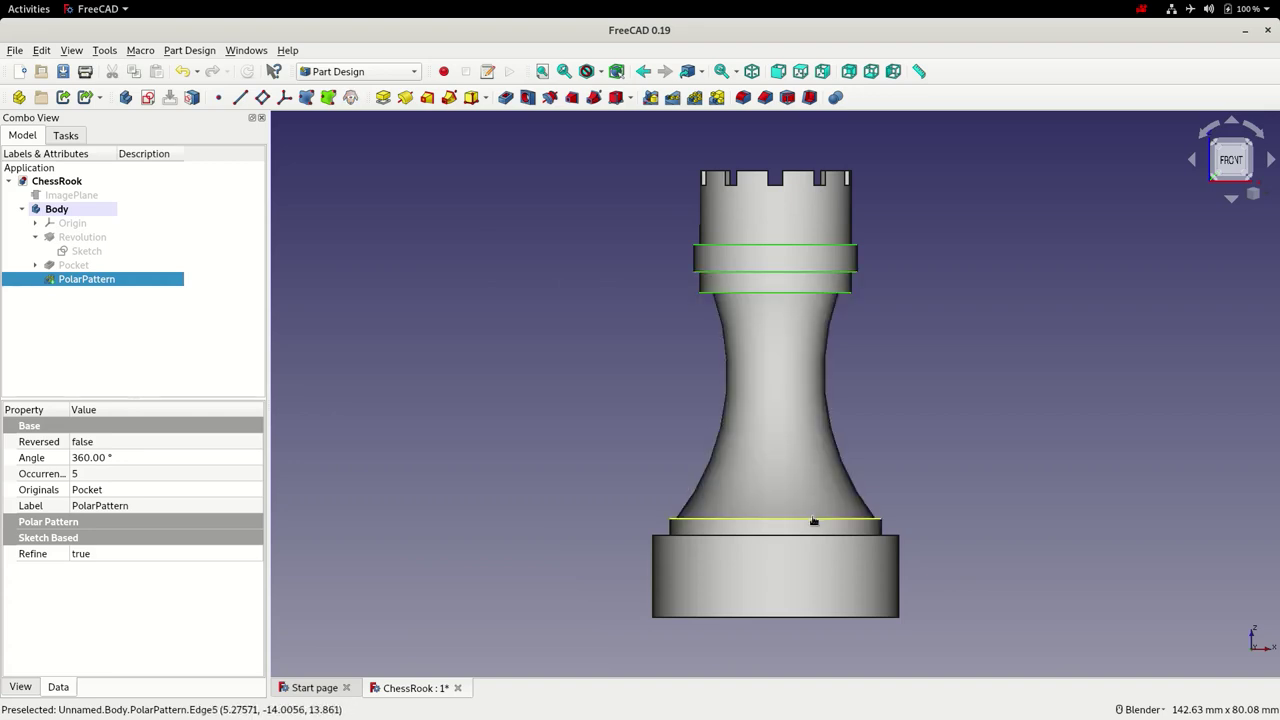
click(744, 97)
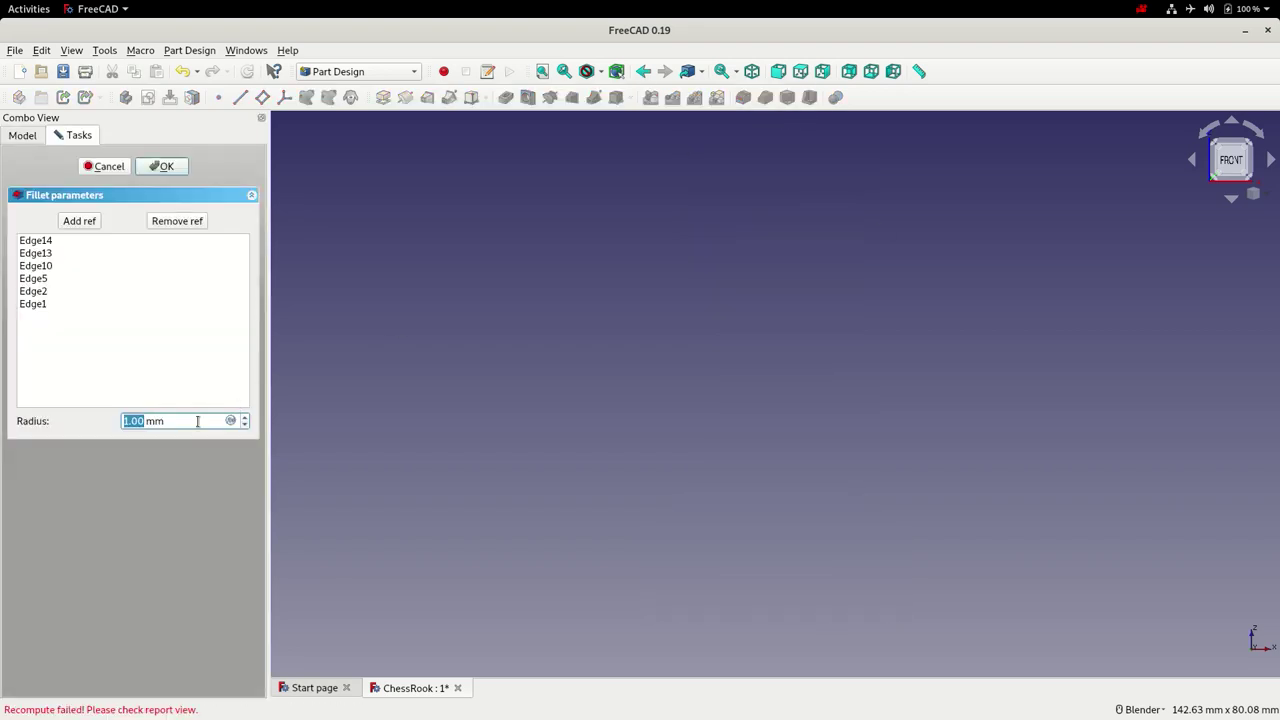
text(0.75)
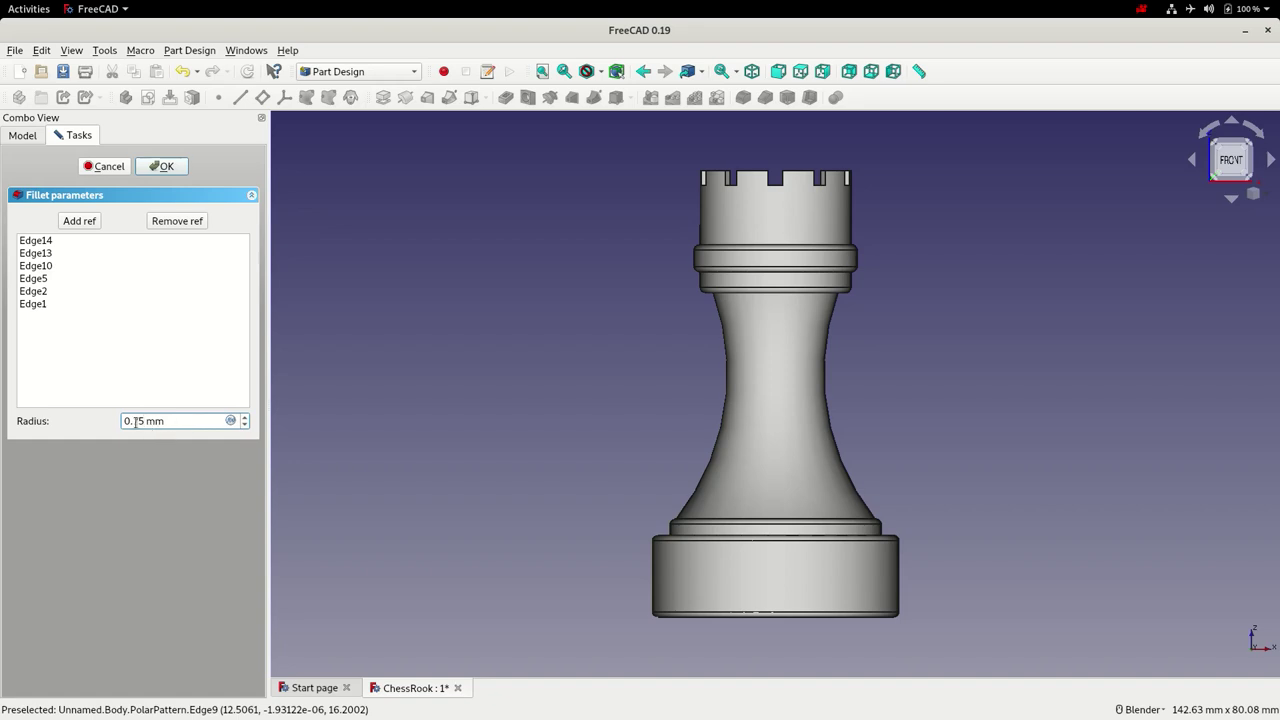
click(166, 168)
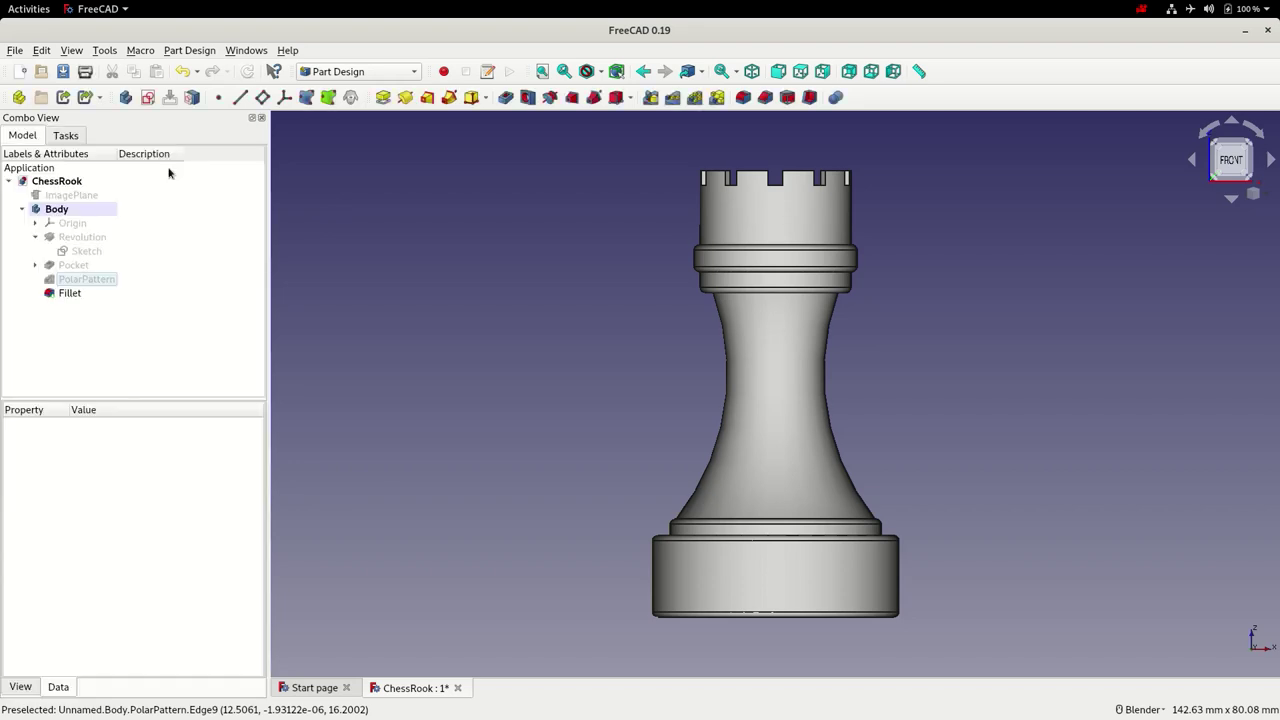
Show the reference image and toggle the filleted rook's visibility to compare its outline with the picture.
click(74, 196)
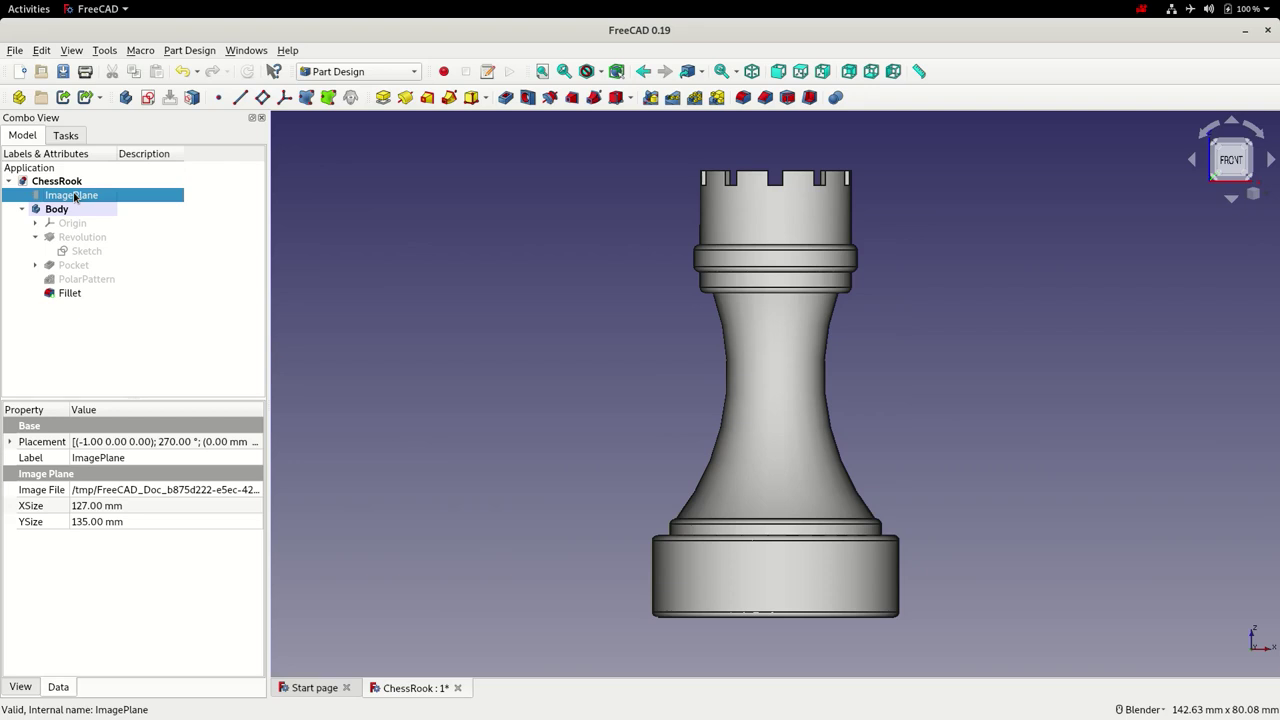
key(space)
click(67, 294)
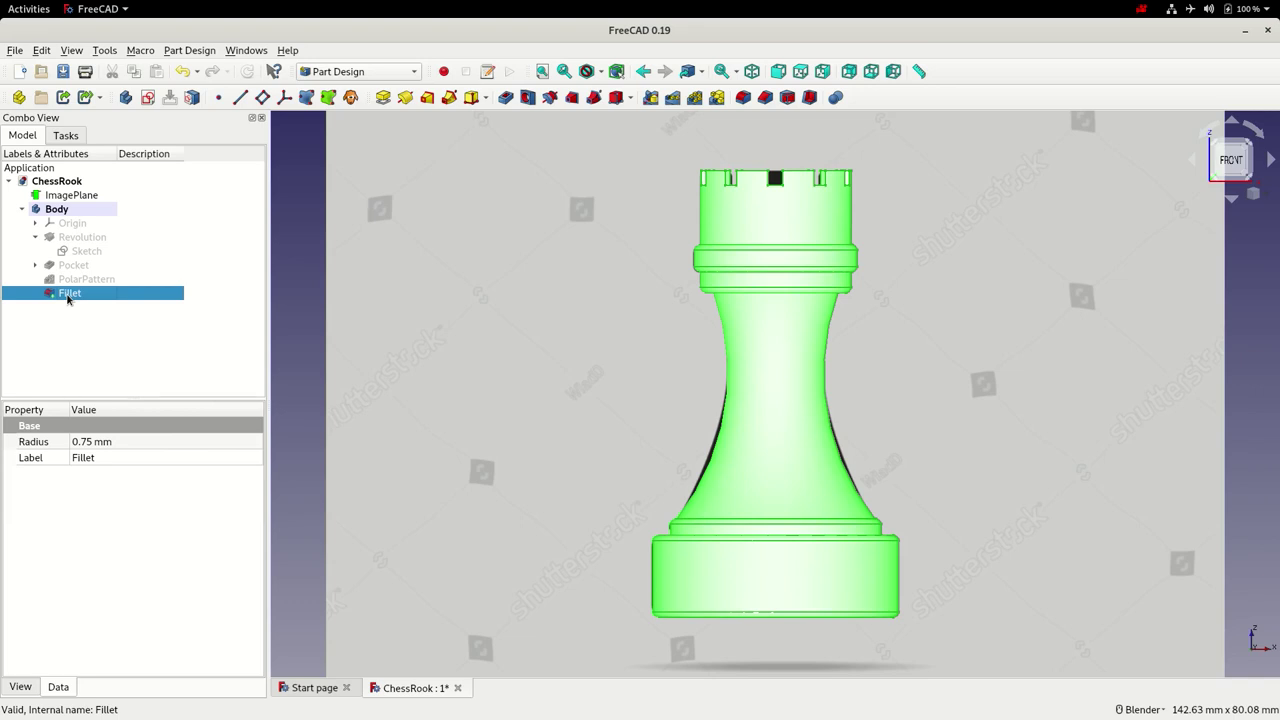
key(space)
key(space)
key(space)
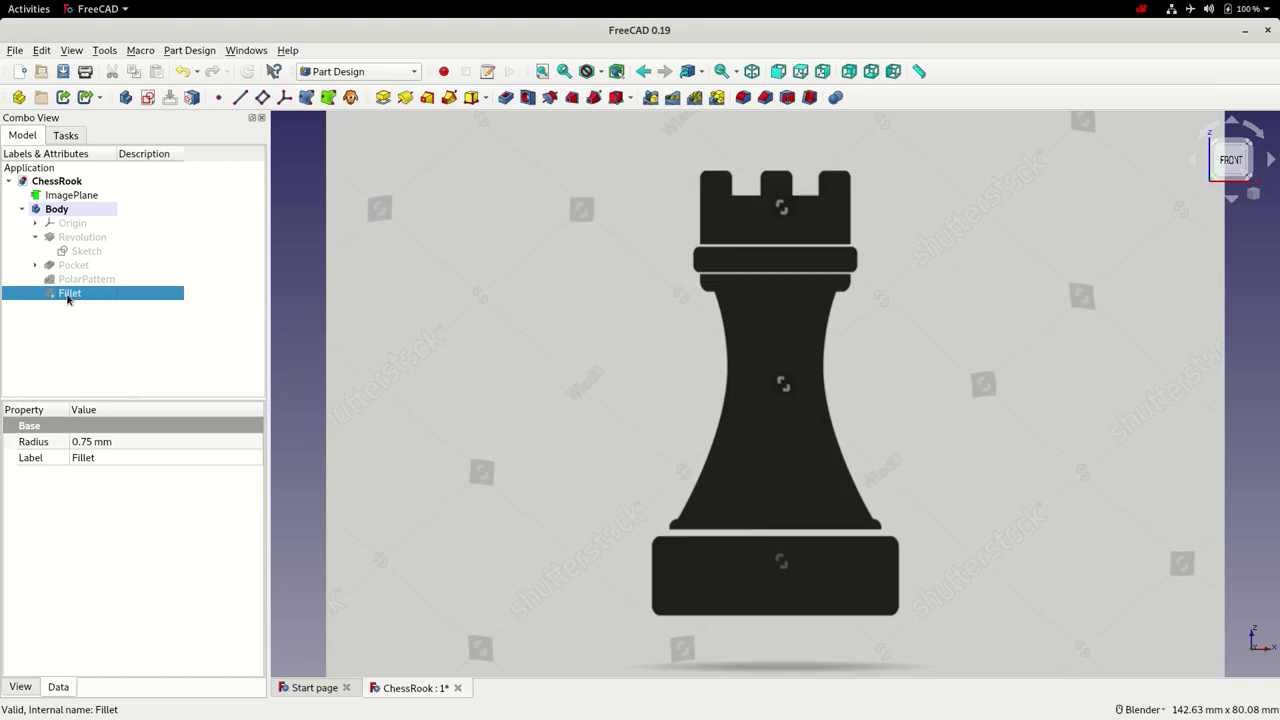
key(space)
key(space)
key(space)
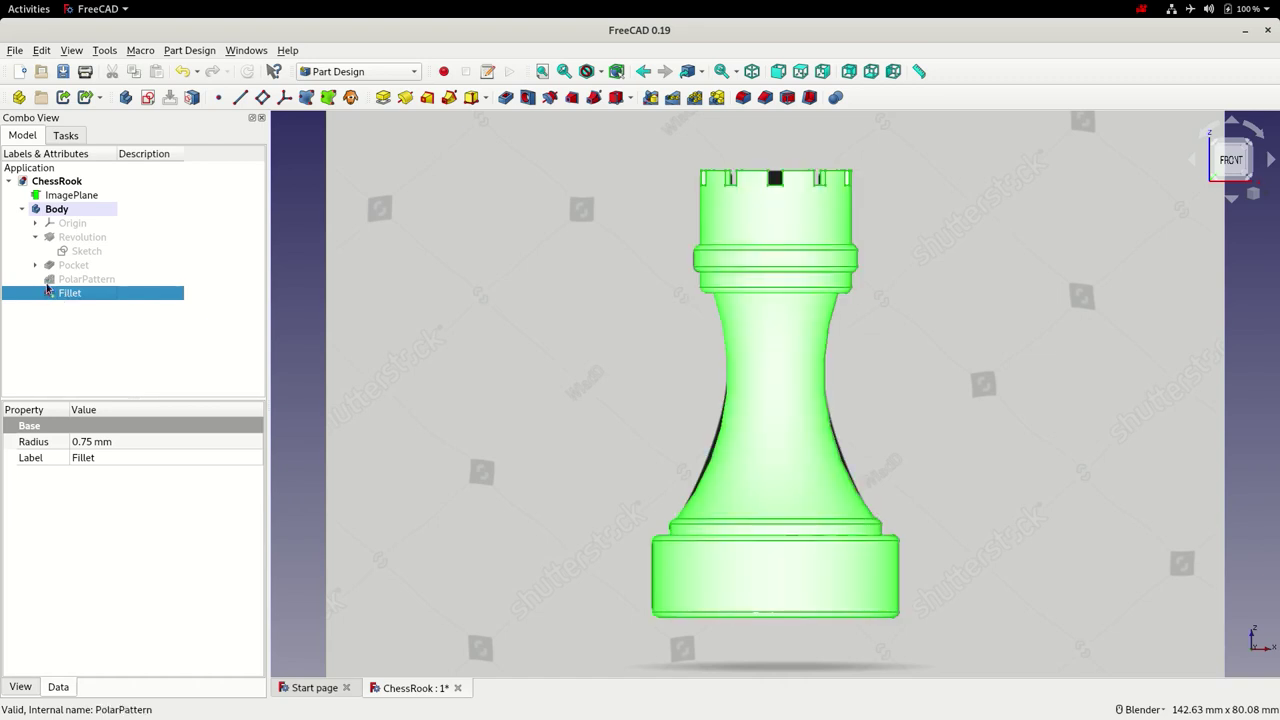
Hide the reference image, set the isometric view, and save the document.
click(73, 196)
key(space)
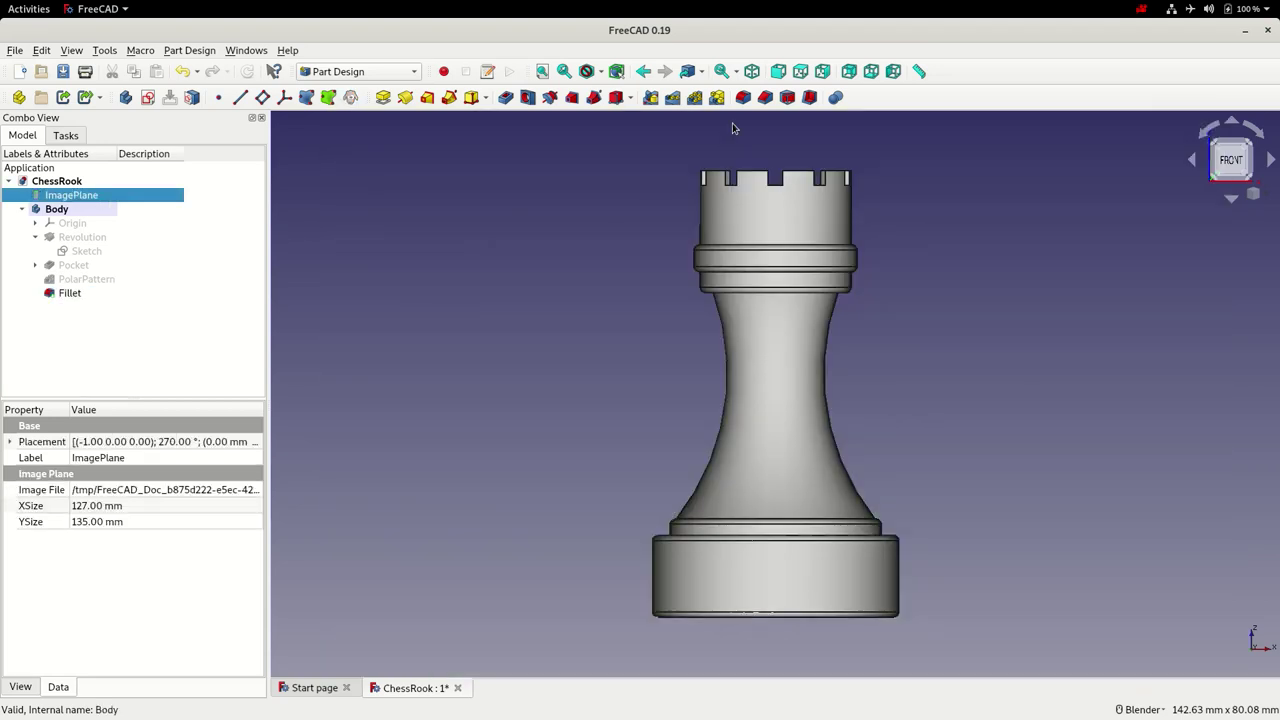
click(752, 72)
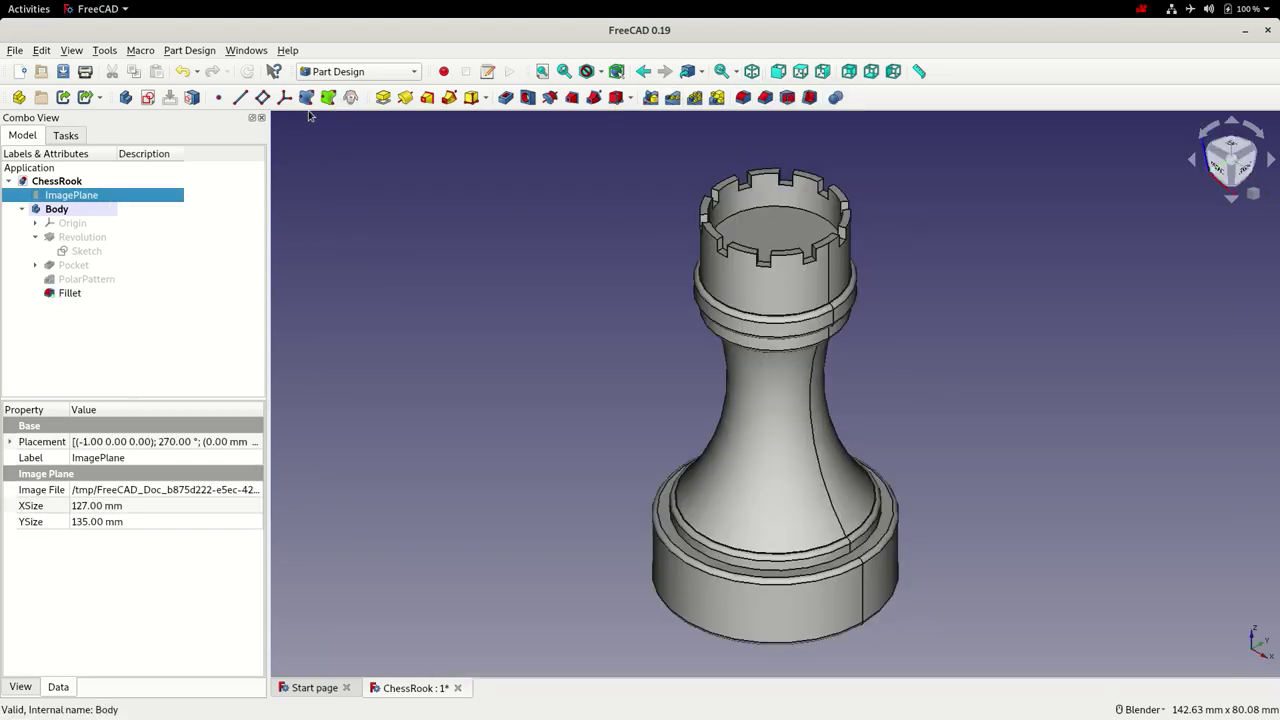
click(63, 73)
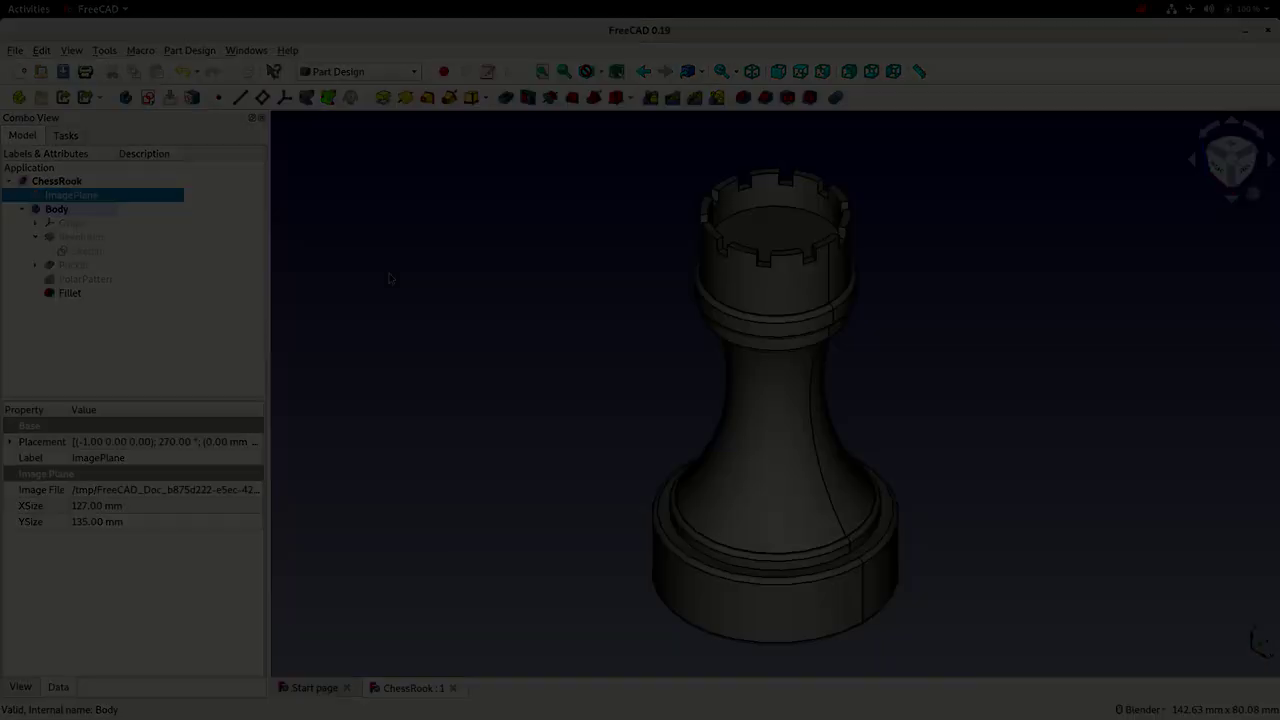